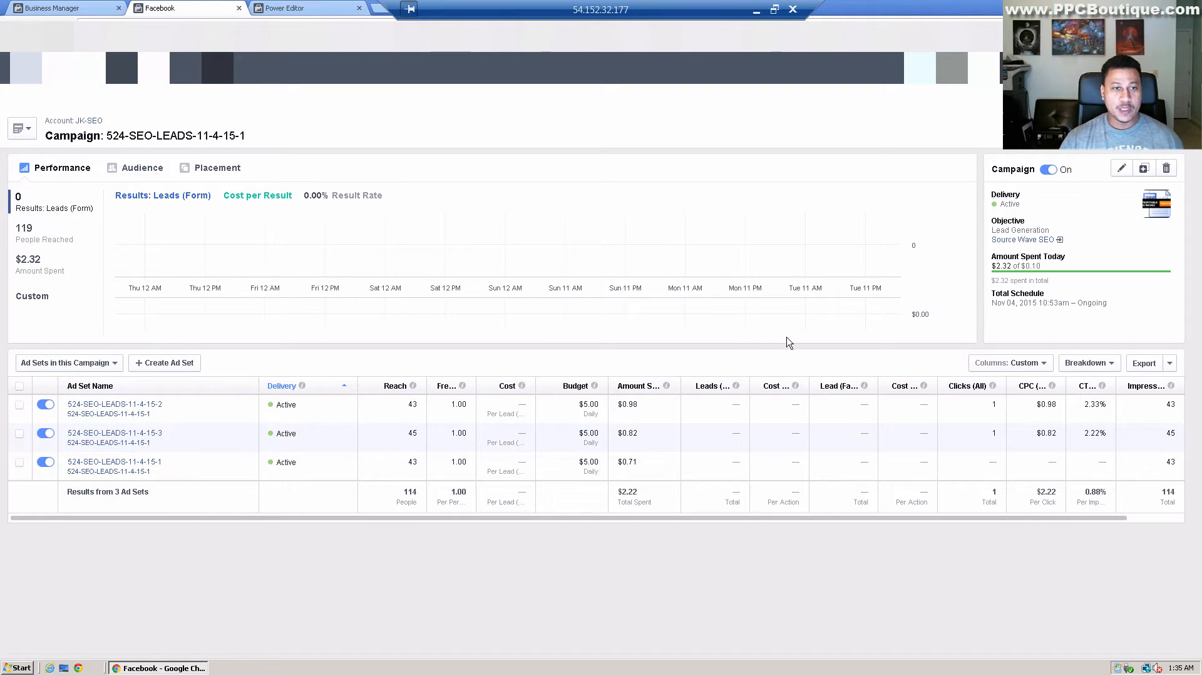
- Switch to Power Editor, download all campaigns from the start of time for the JK-SEO account, and remove the ad set filter
left_click_drag(526, 17, 733, 17)
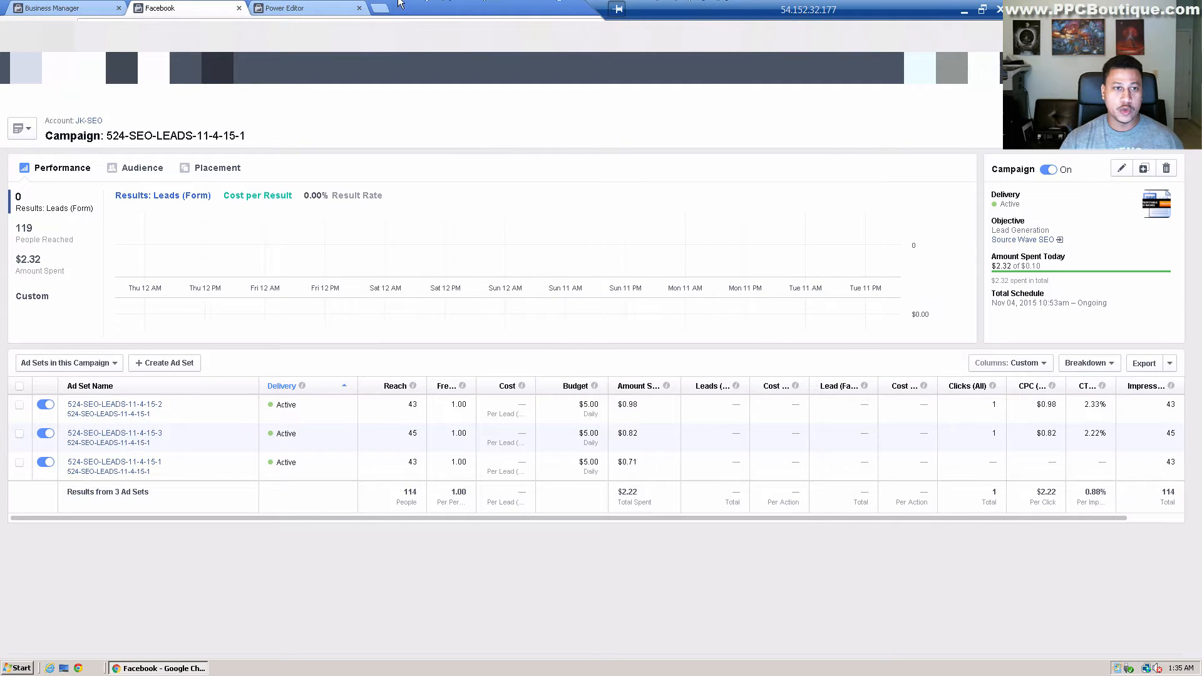
left_click(308, 6)
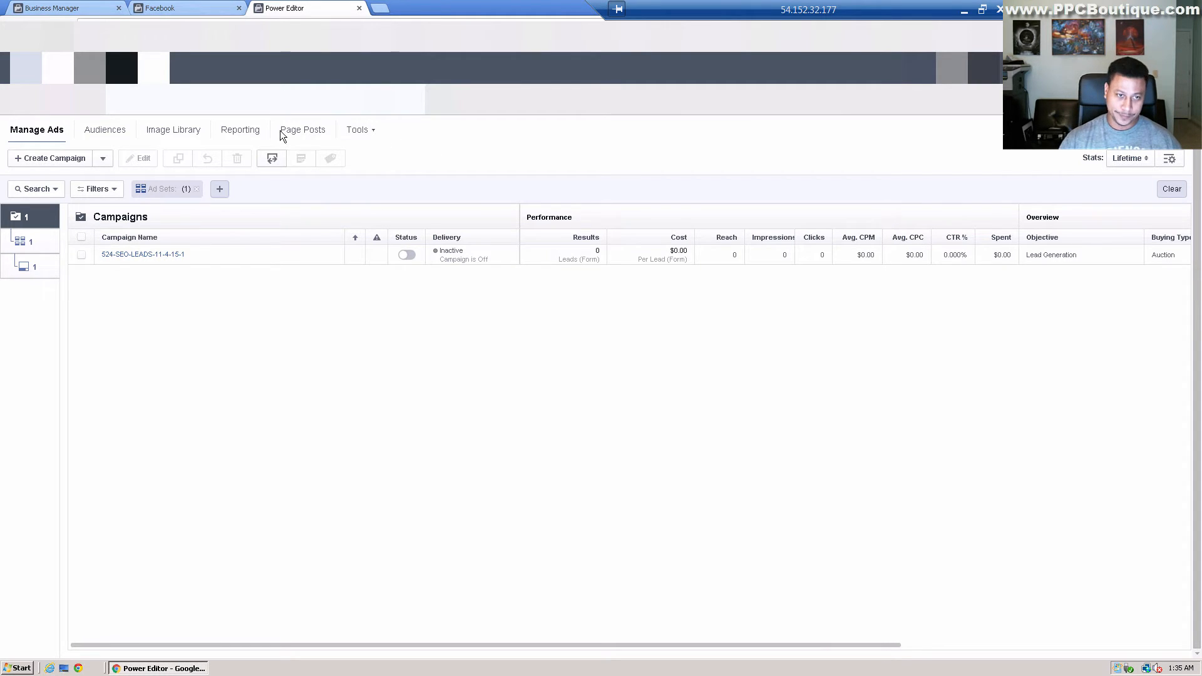
left_click(276, 103)
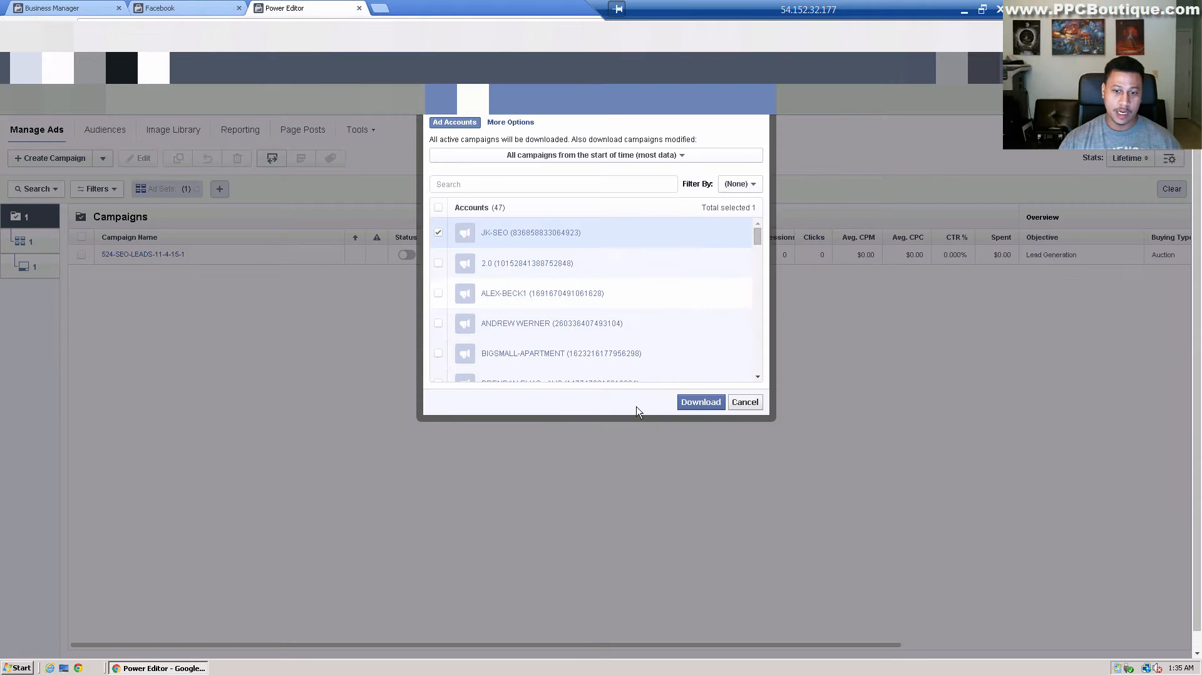
left_click(700, 402)
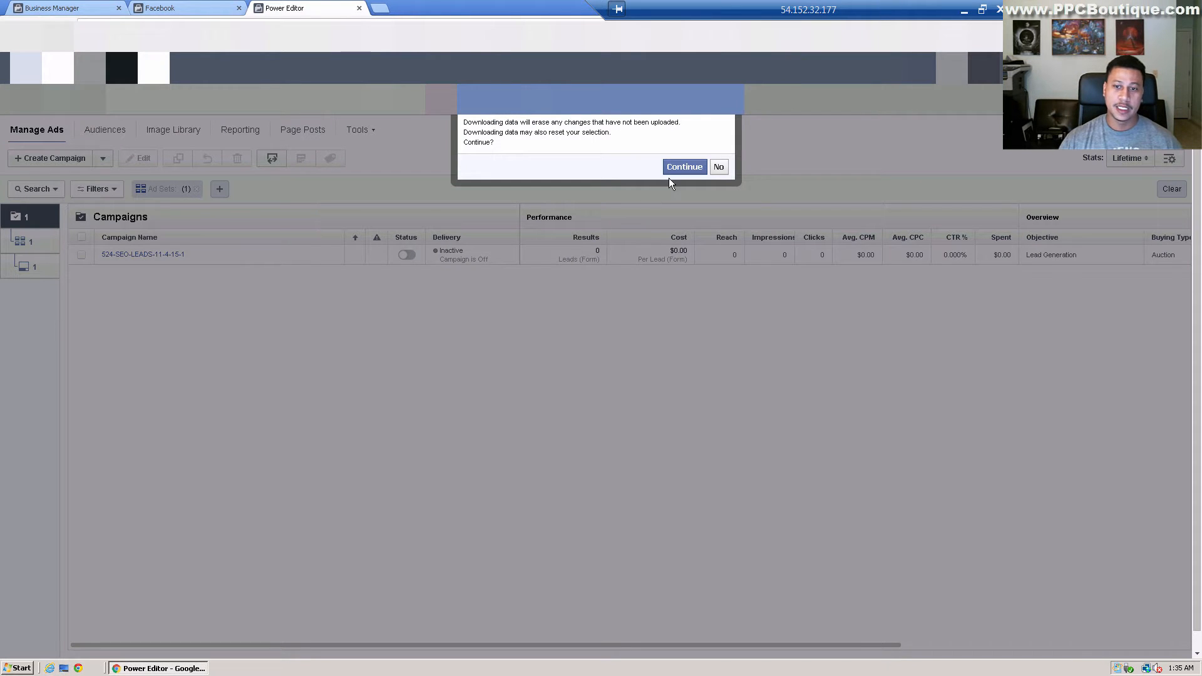
left_click(685, 166)
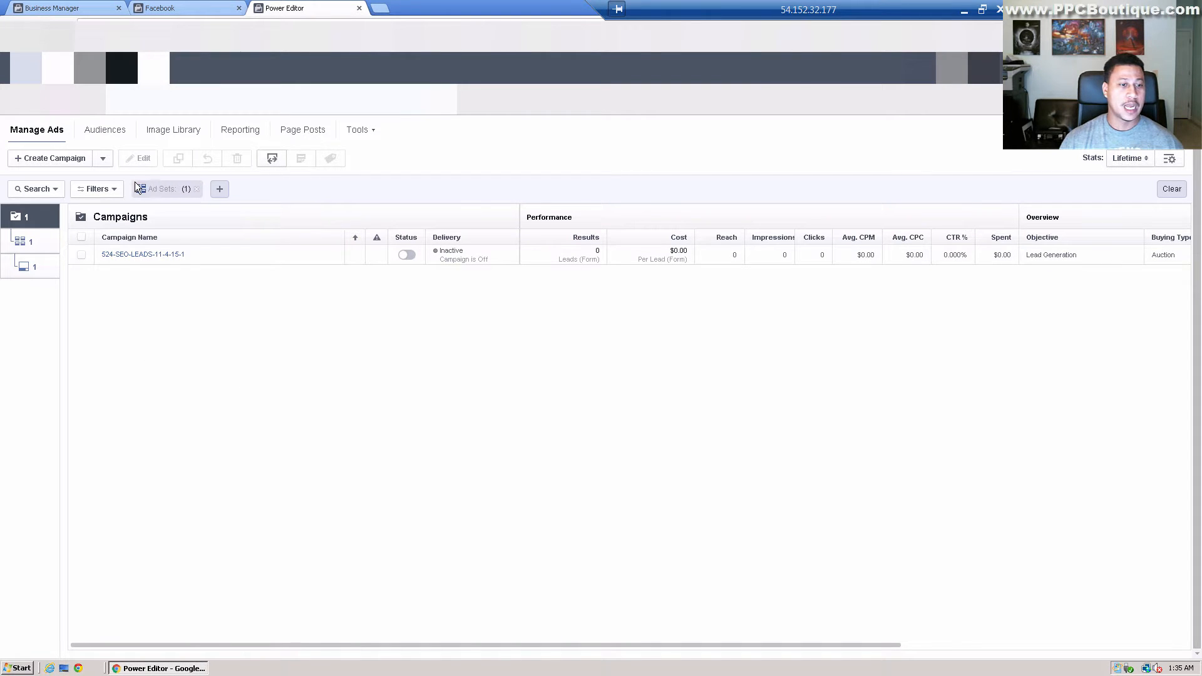
left_click(196, 189)
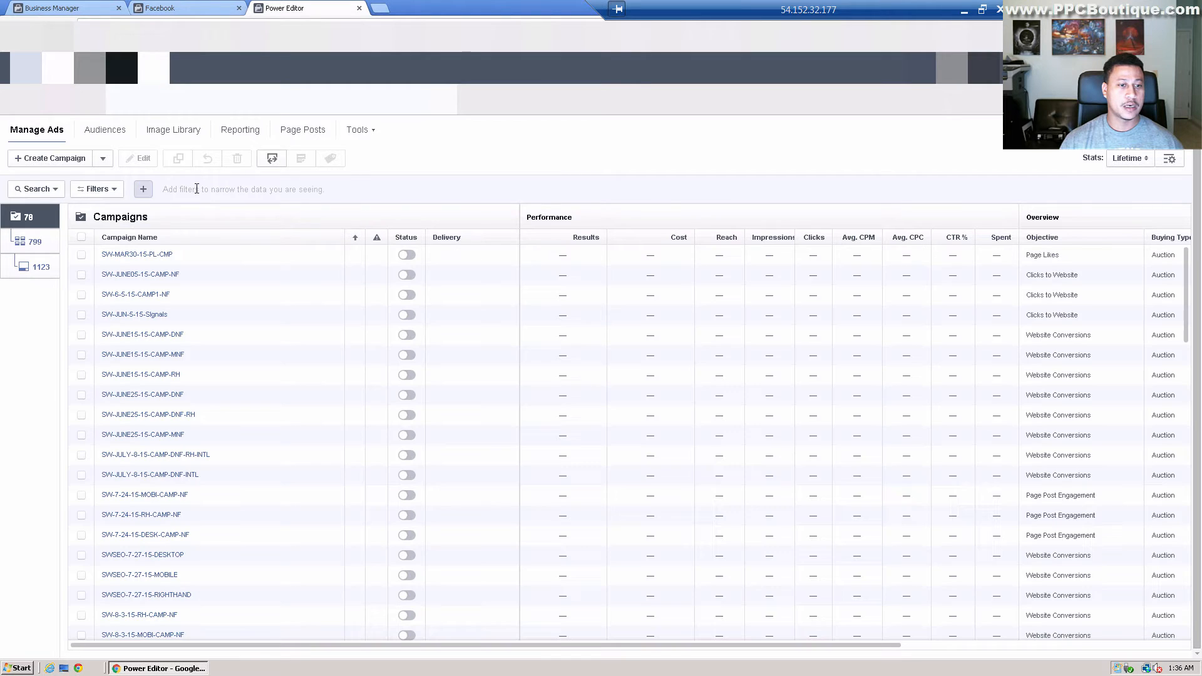
- Start a new campaign with the Lead Generation objective and name it SEO-LEAD-CAMPAIGN
left_click(34, 164)
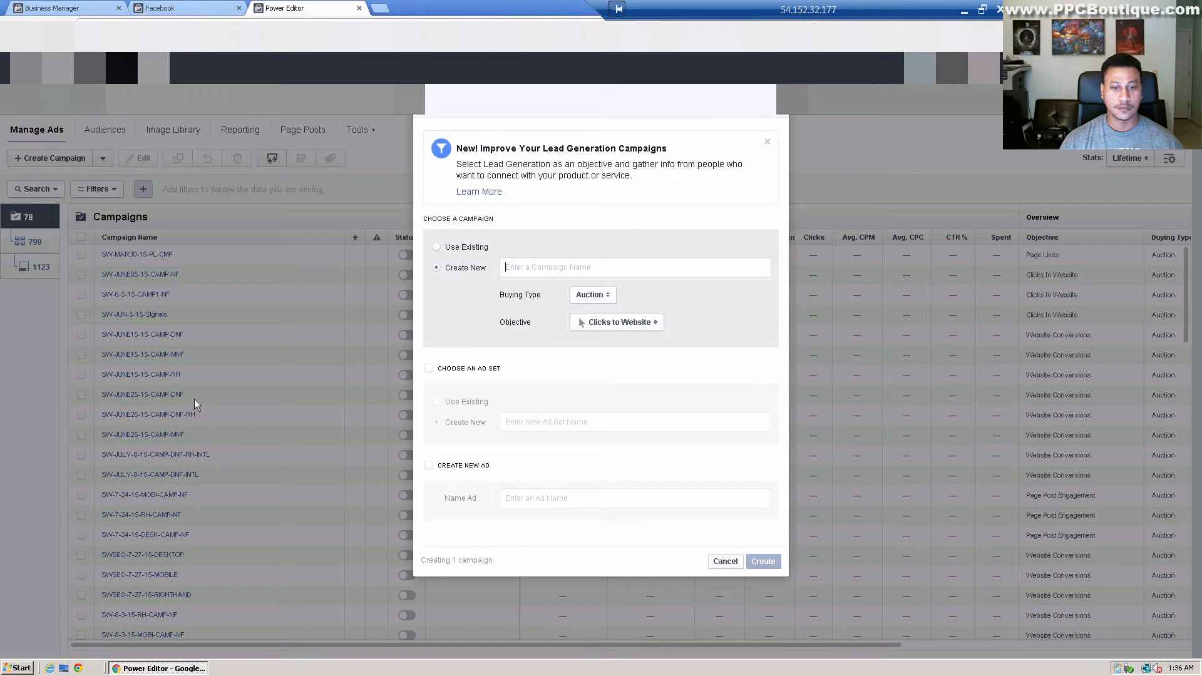
left_click(650, 332)
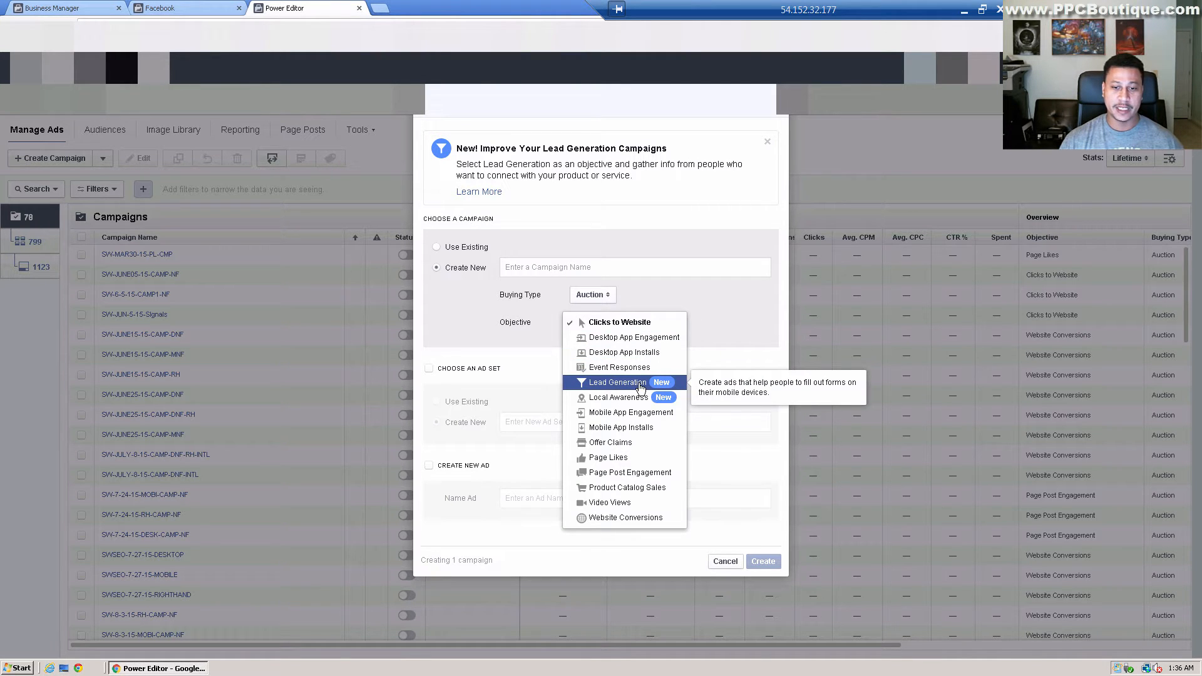
left_click(642, 388)
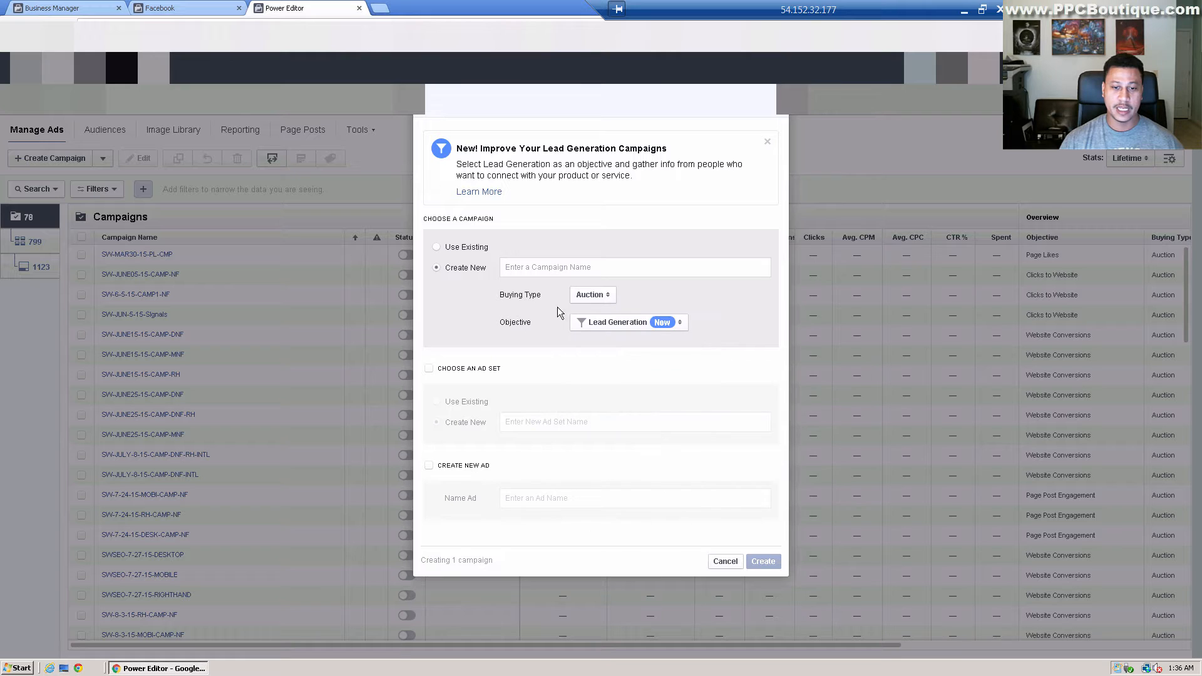
left_click(557, 269)
type("E")
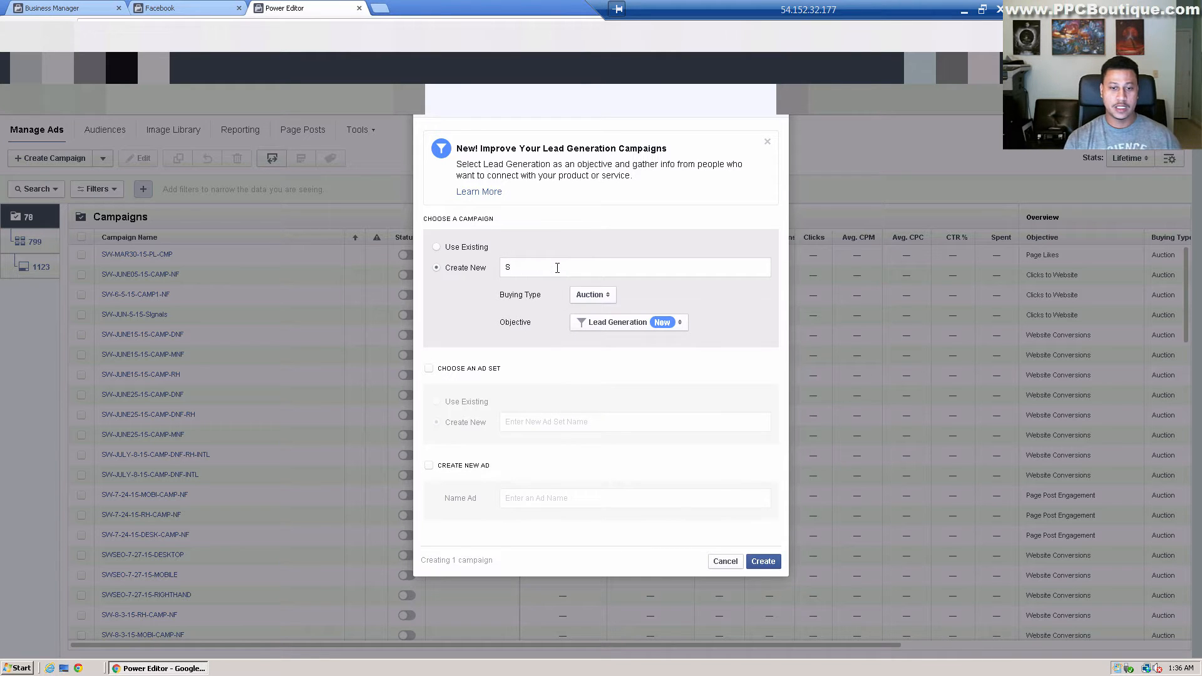
key("BackSpace")
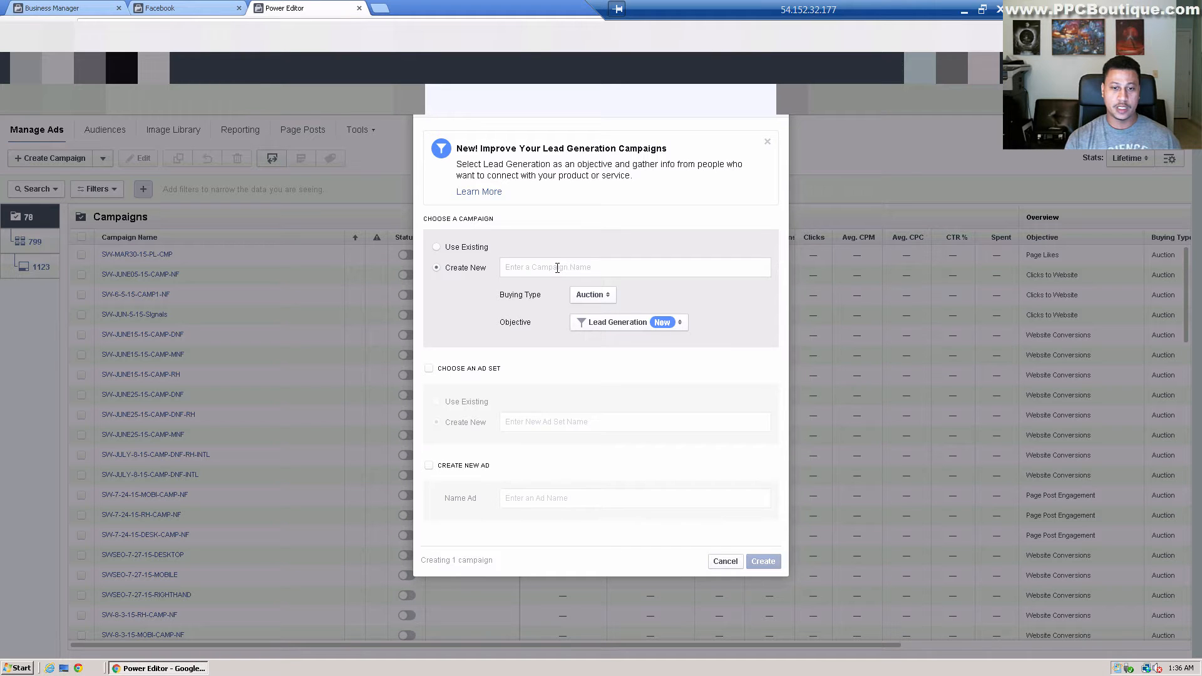
type("SEO")
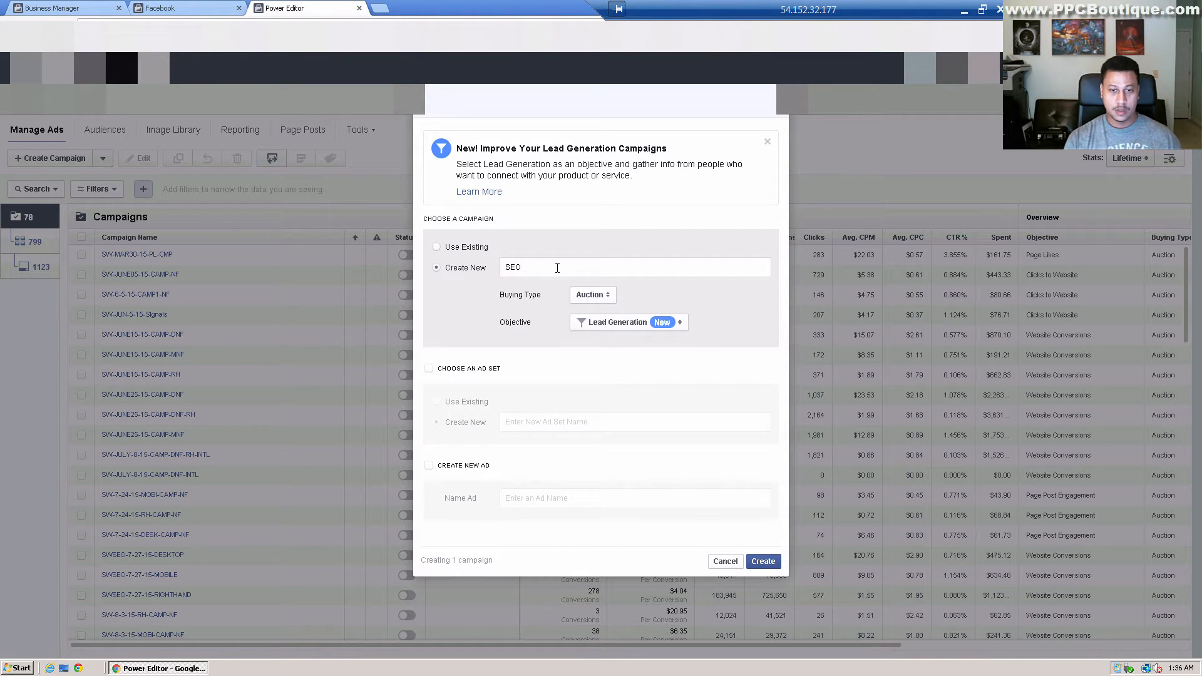
type("-LEAD-CAMPAIGN")
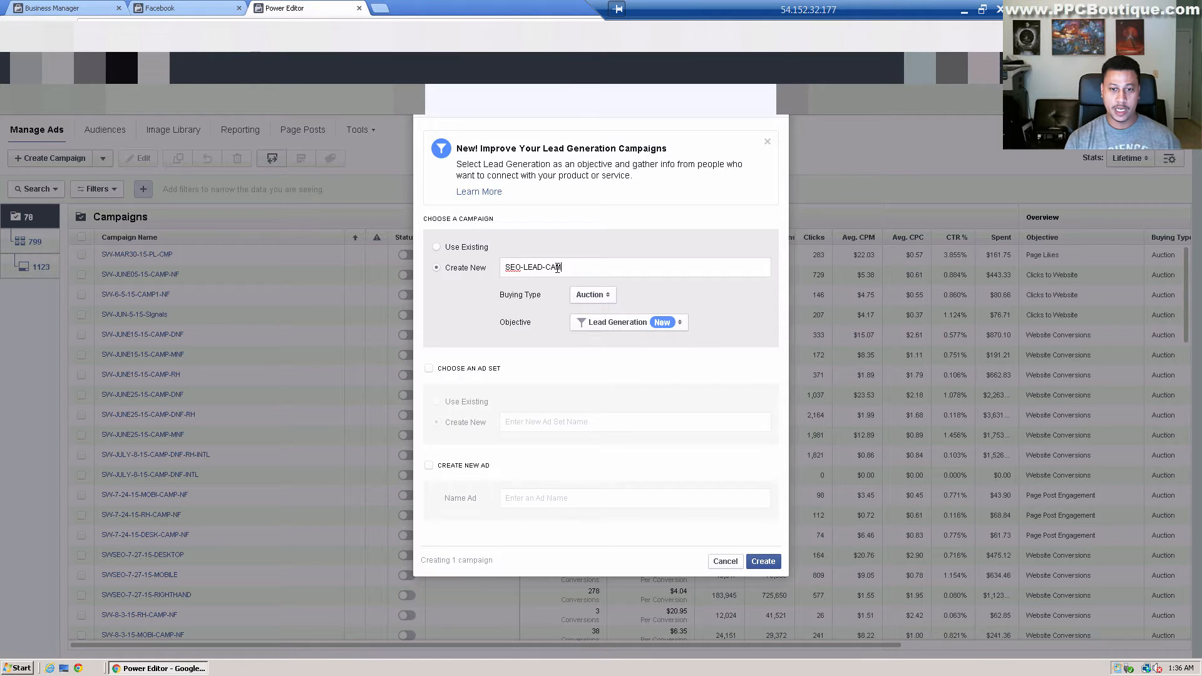
- Add a new ad set to the campaign, reusing the campaign name SEO-LEAD-CAMPAIGN for it
key("ctrl+shift+Left")
key("ctrl+shift+Left")
key("ctrl+shift+Left")
key("ctrl+c")
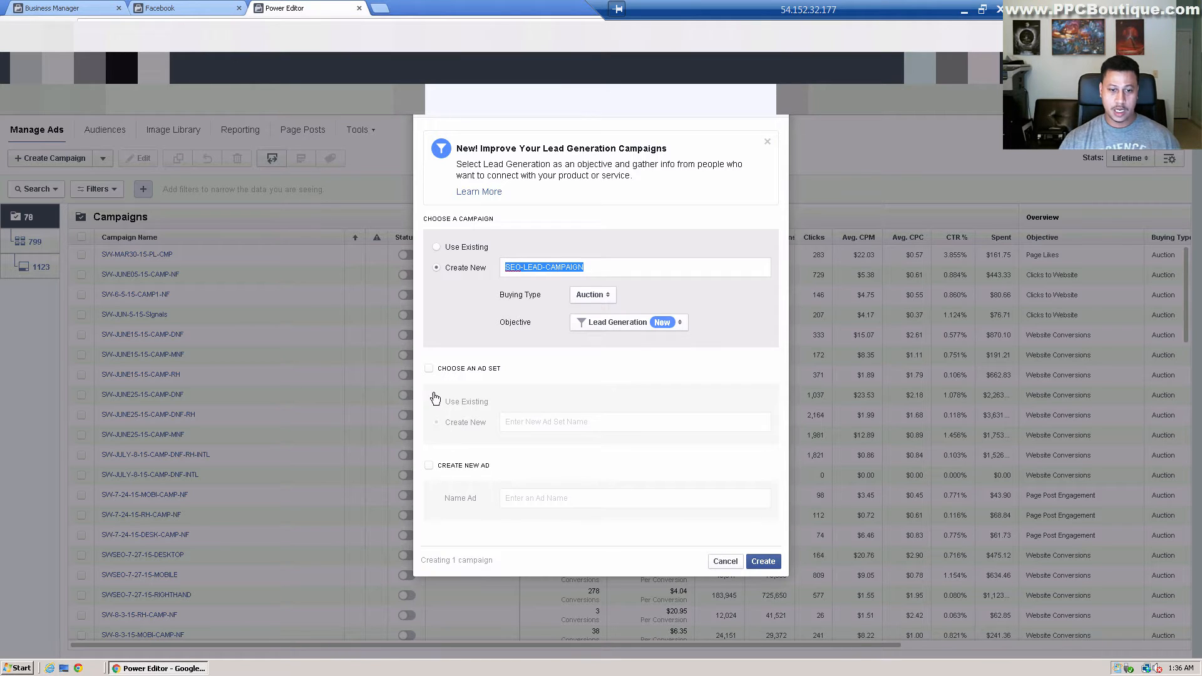
left_click(525, 420)
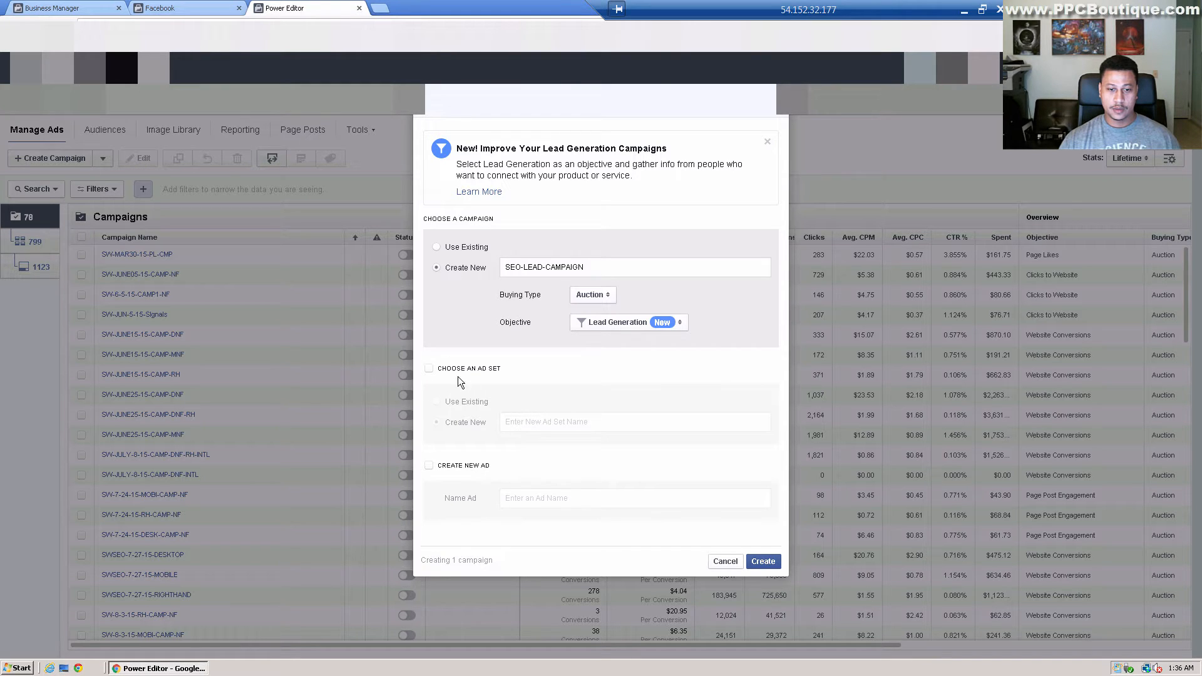
left_click(429, 369)
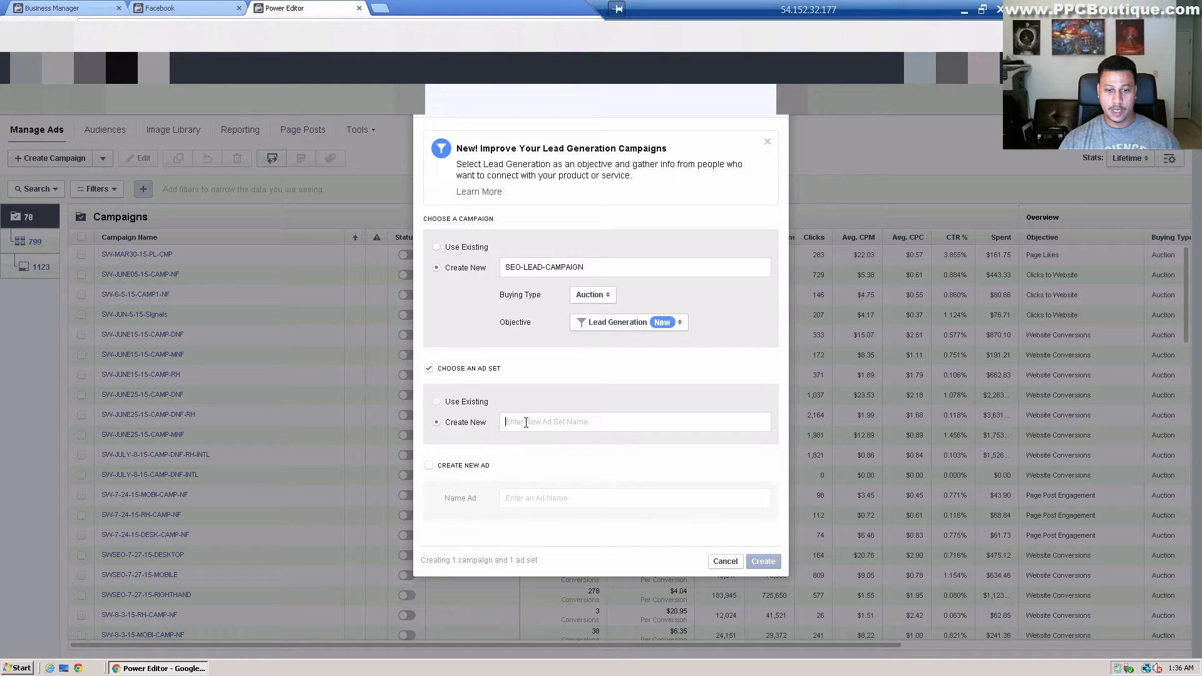
left_click(526, 423)
key("ctrl+v")
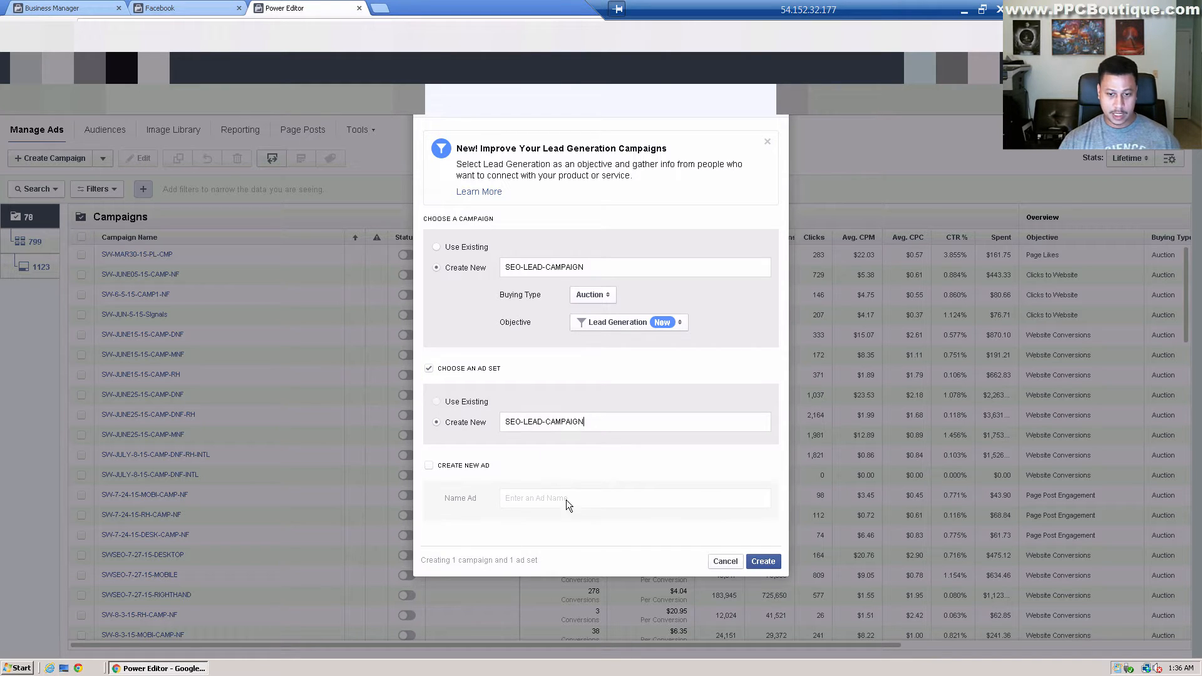
- Include a new ad in the campaign and name it SEO-LEAD-CAMPAIGN
left_click(429, 466)
left_click(534, 497)
key("ctrl+v")
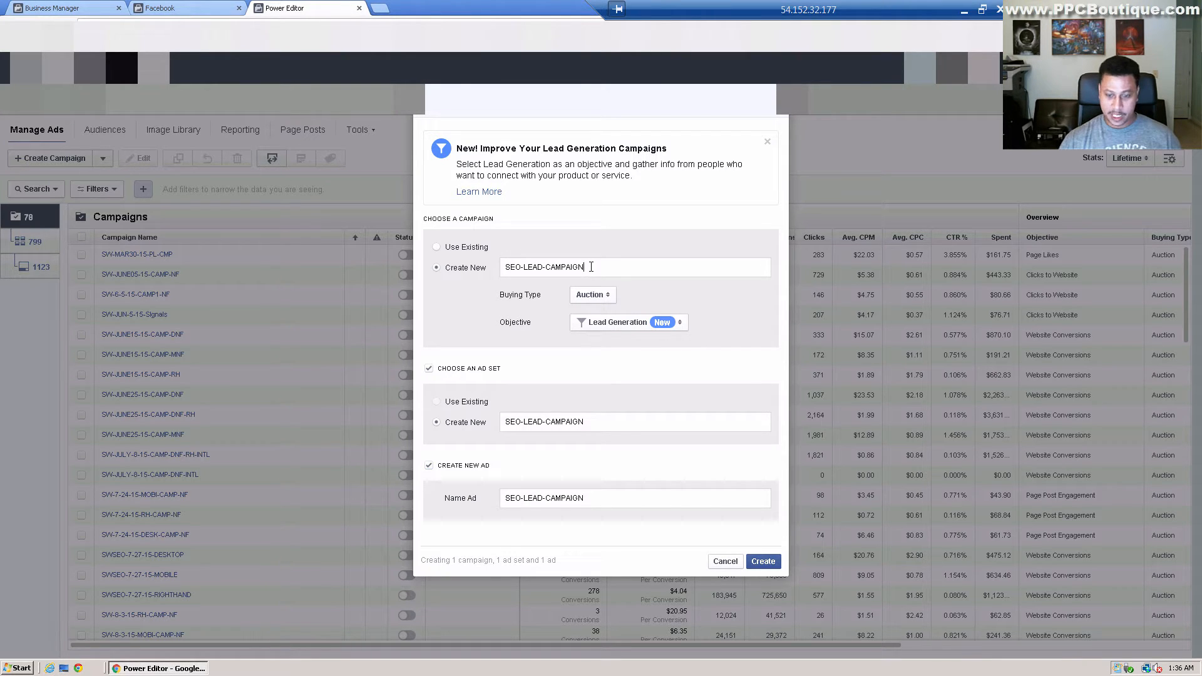
- Extend the campaign name to SEO-LEAD-CAMPAIGN-11-4-15 and the ad set name to SEO-LEAD-CAMPAIGN11-4-15-1
type("11-")
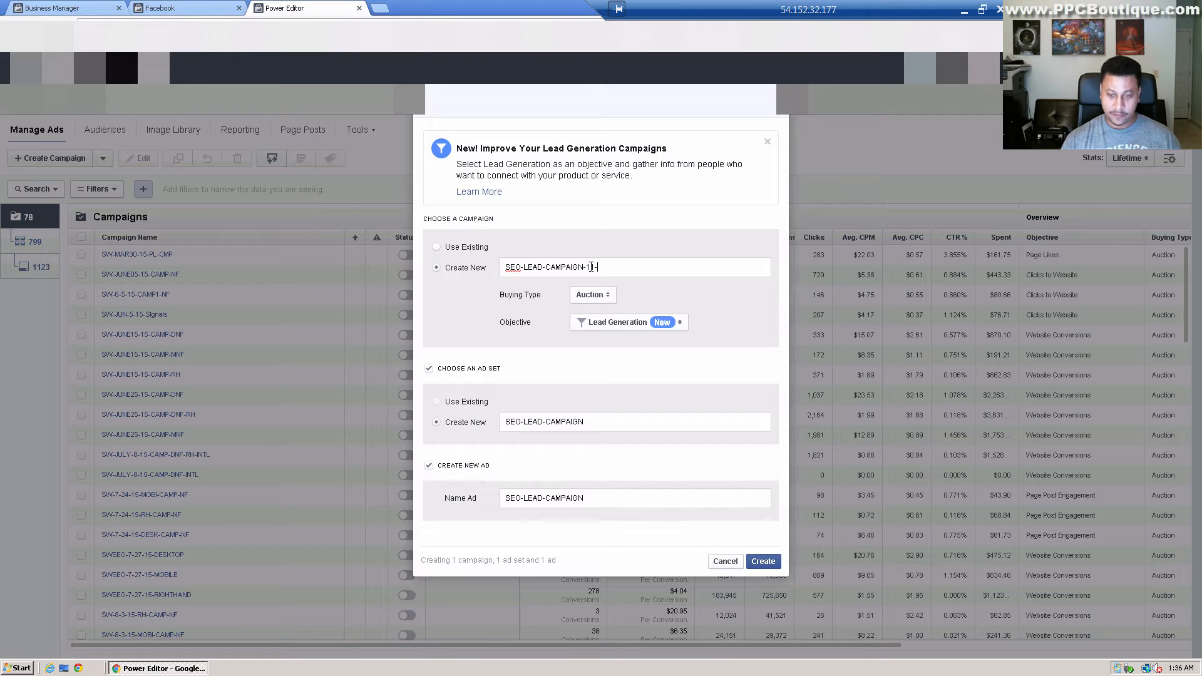
type("4-15")
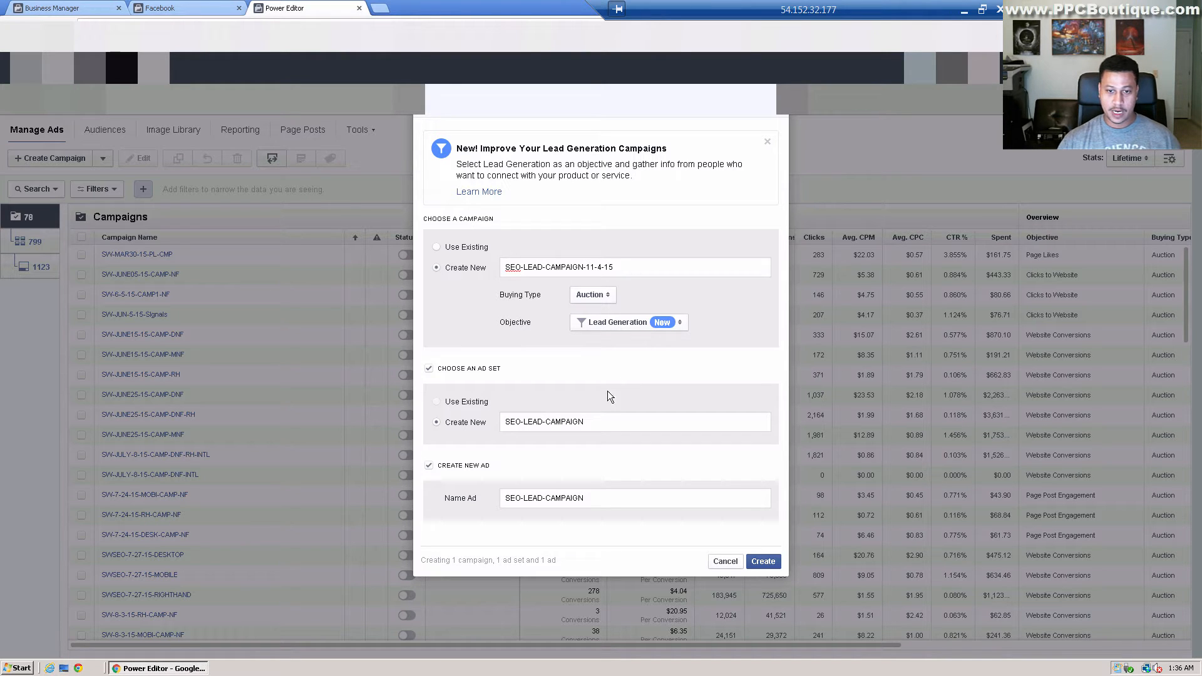
left_click_drag(618, 266, 588, 267)
key("ctrl+c")
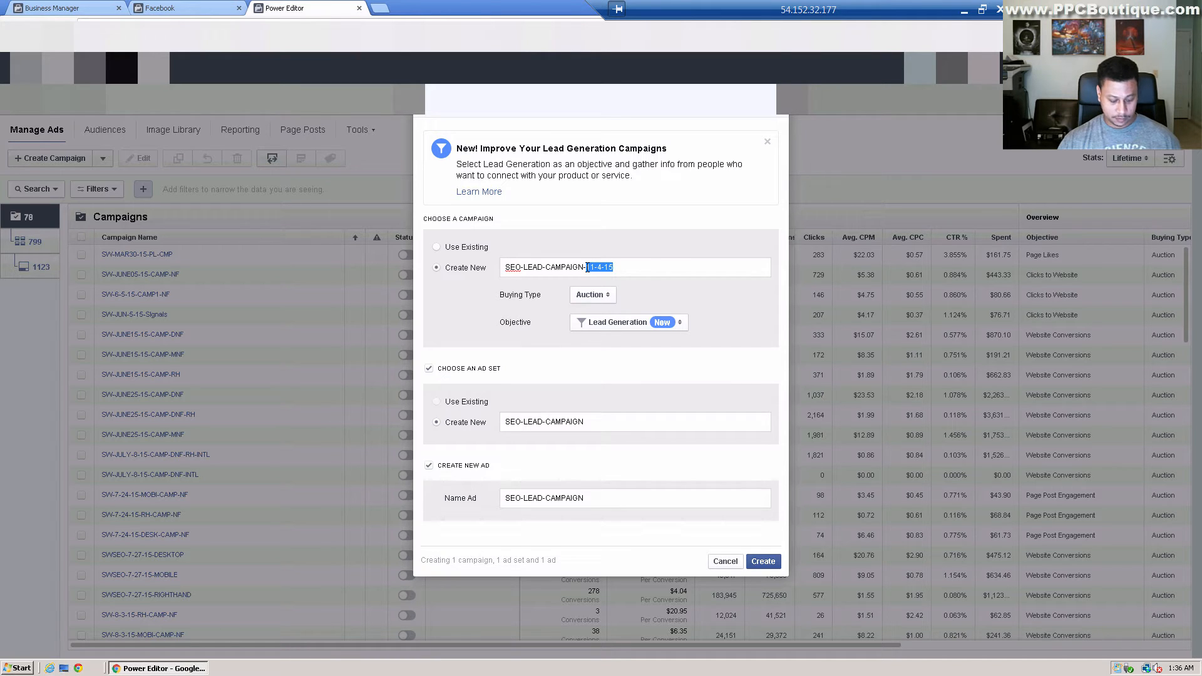
left_click(591, 424)
key("ctrl+v")
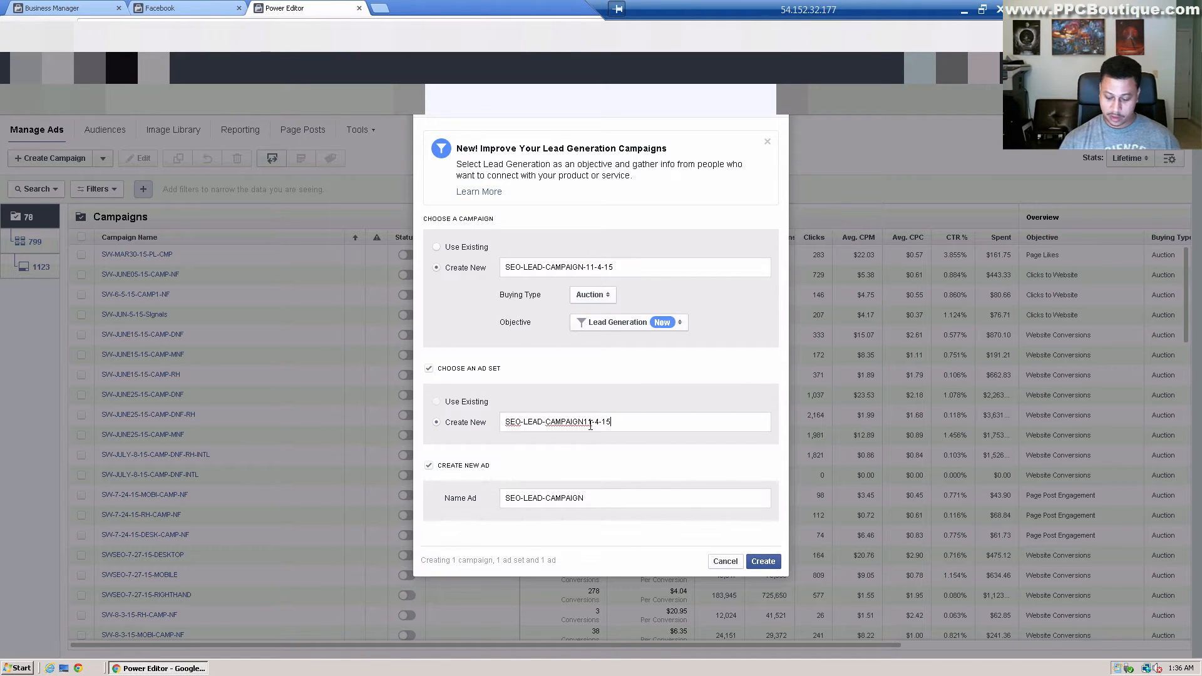
type("-1")
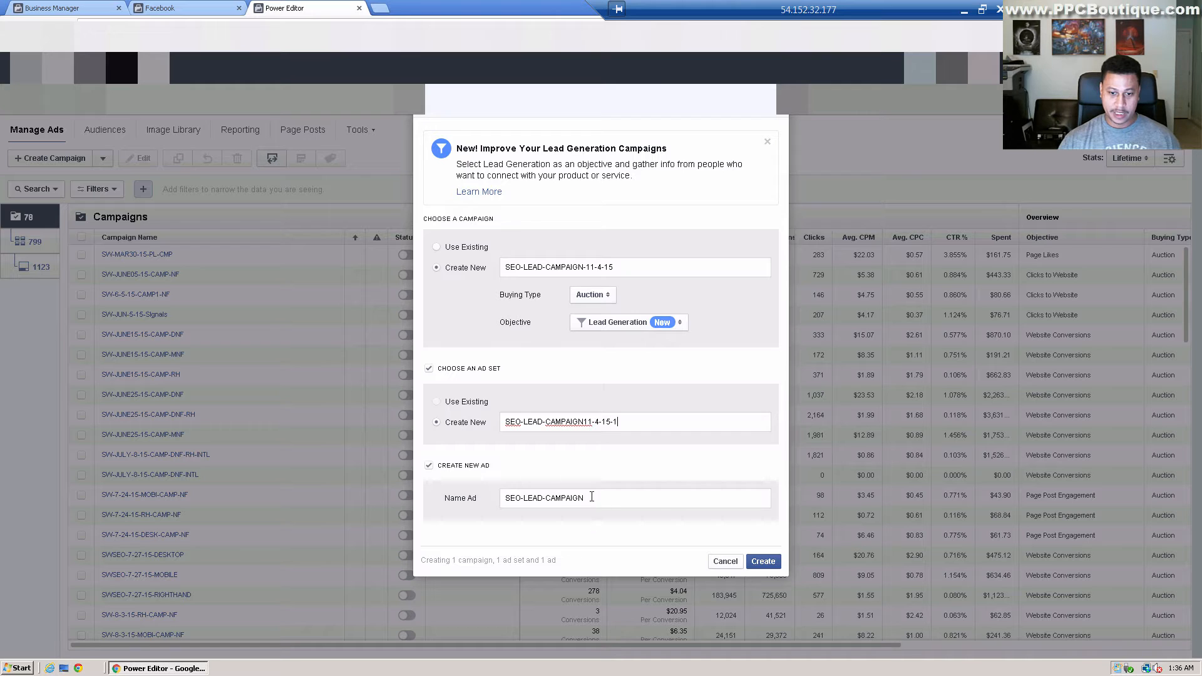
- Extend the ad name to SEO-LEAD-CAMPAIGN11-4-15-1 and create the campaign with its ad set and ad
left_click(592, 498)
key("ctrl+v")
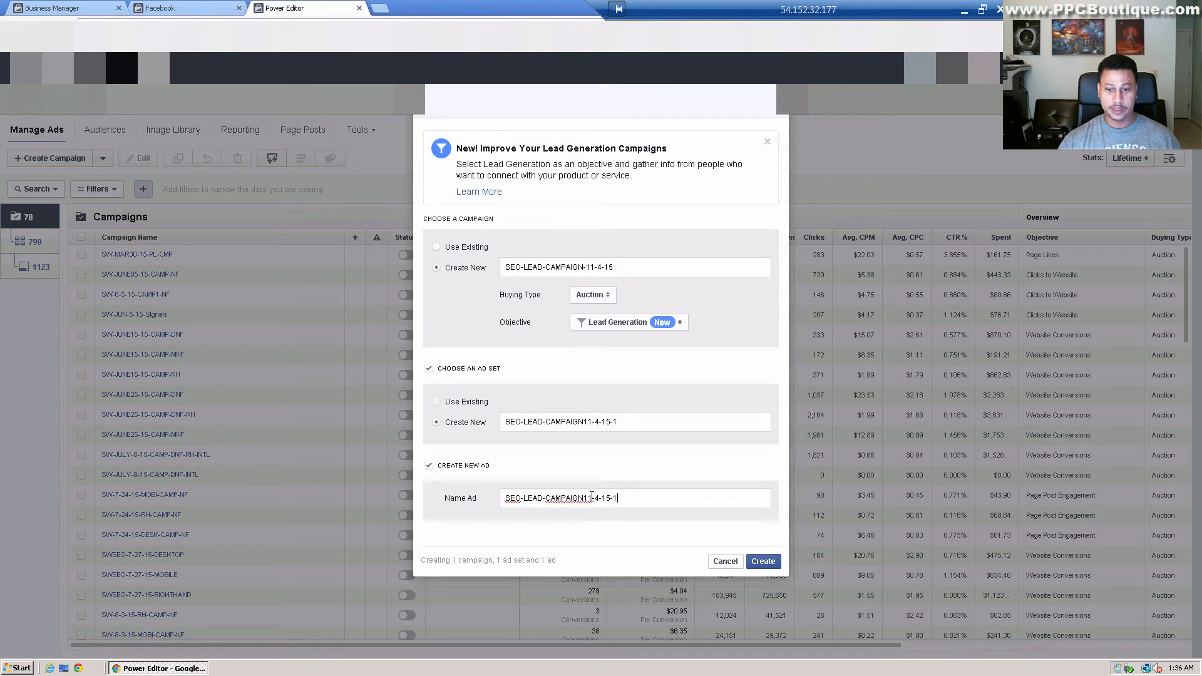
left_click(763, 561)
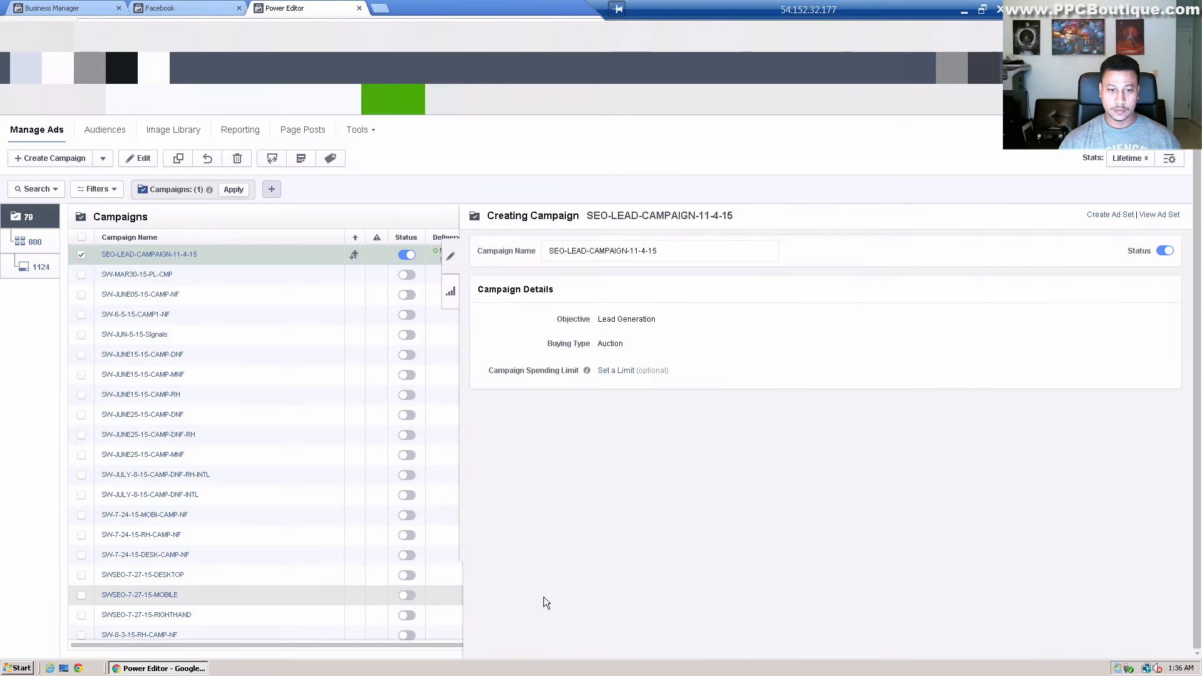
- Open the new campaign's ad set and choose Source Wave SEO as its Page
left_click(154, 257)
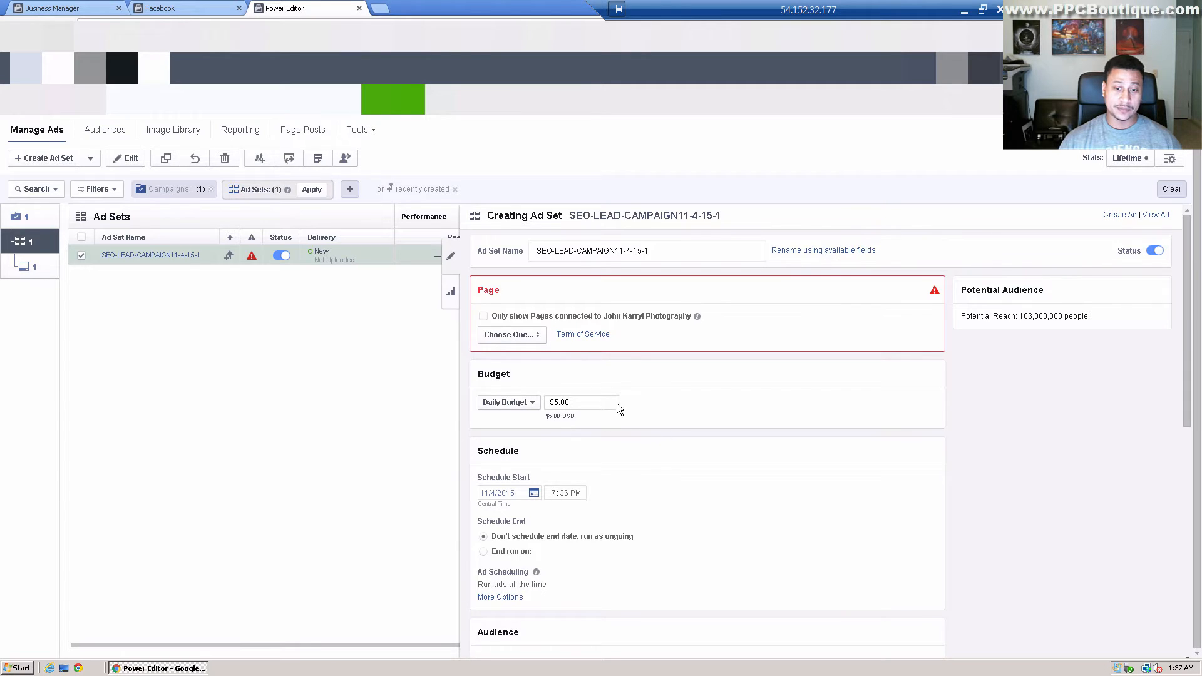
left_click(538, 338)
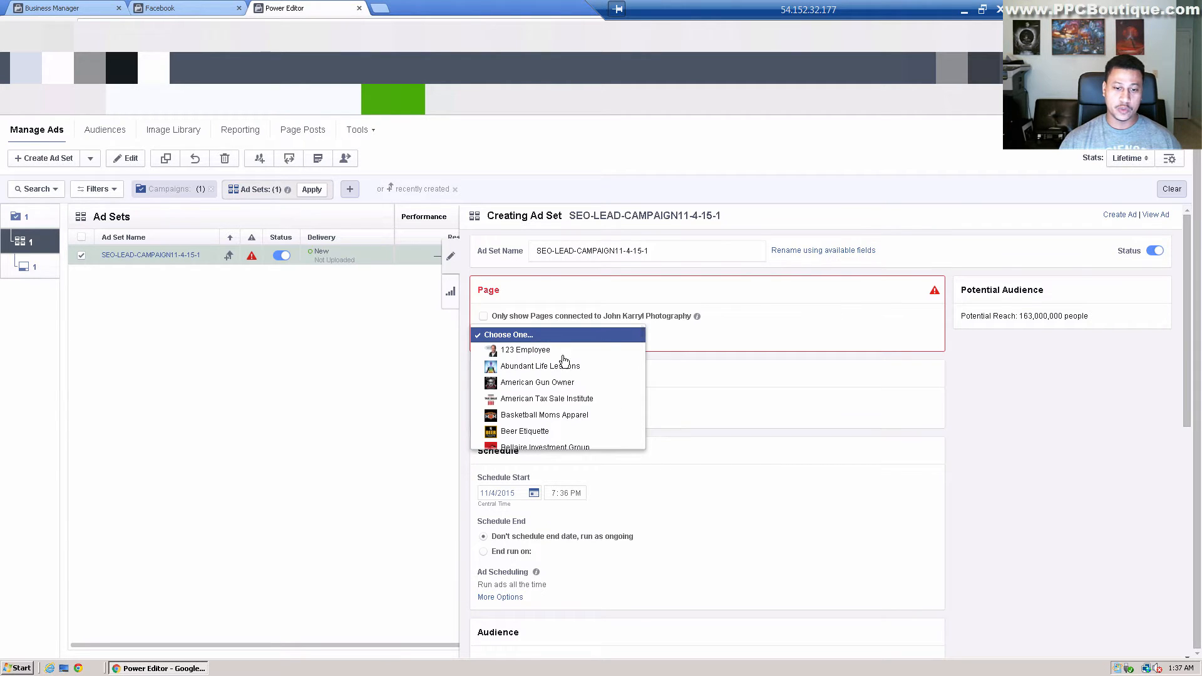
scroll(564, 366, "down", 10)
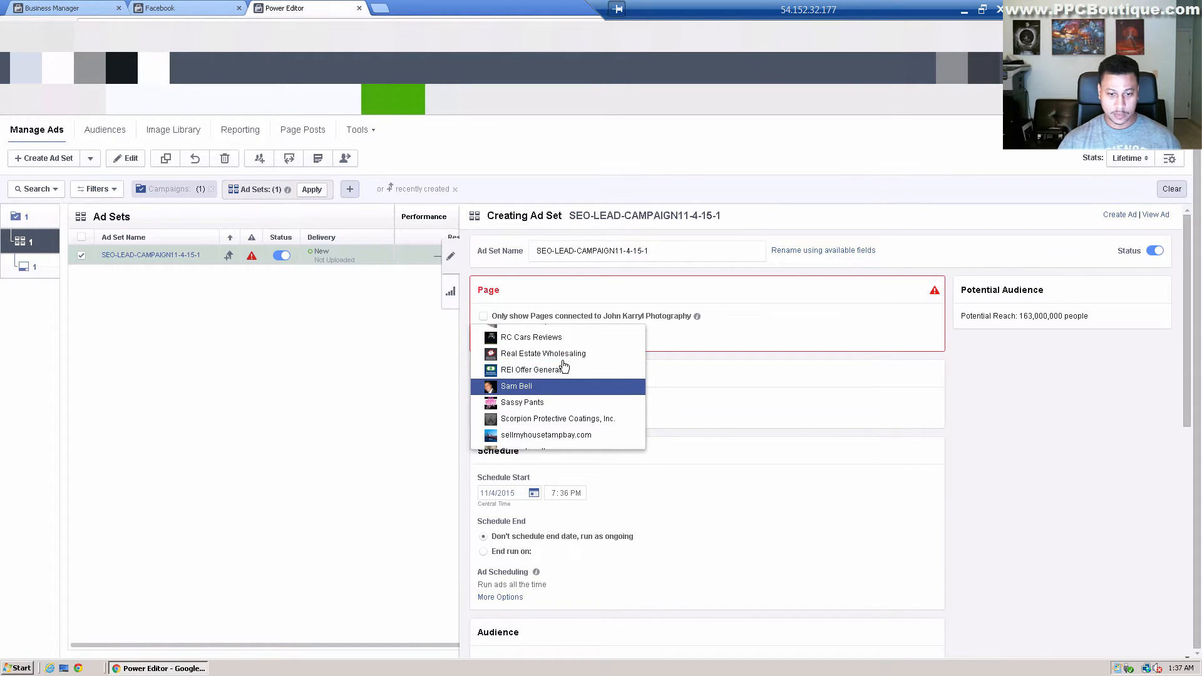
scroll(558, 408, "down", 2)
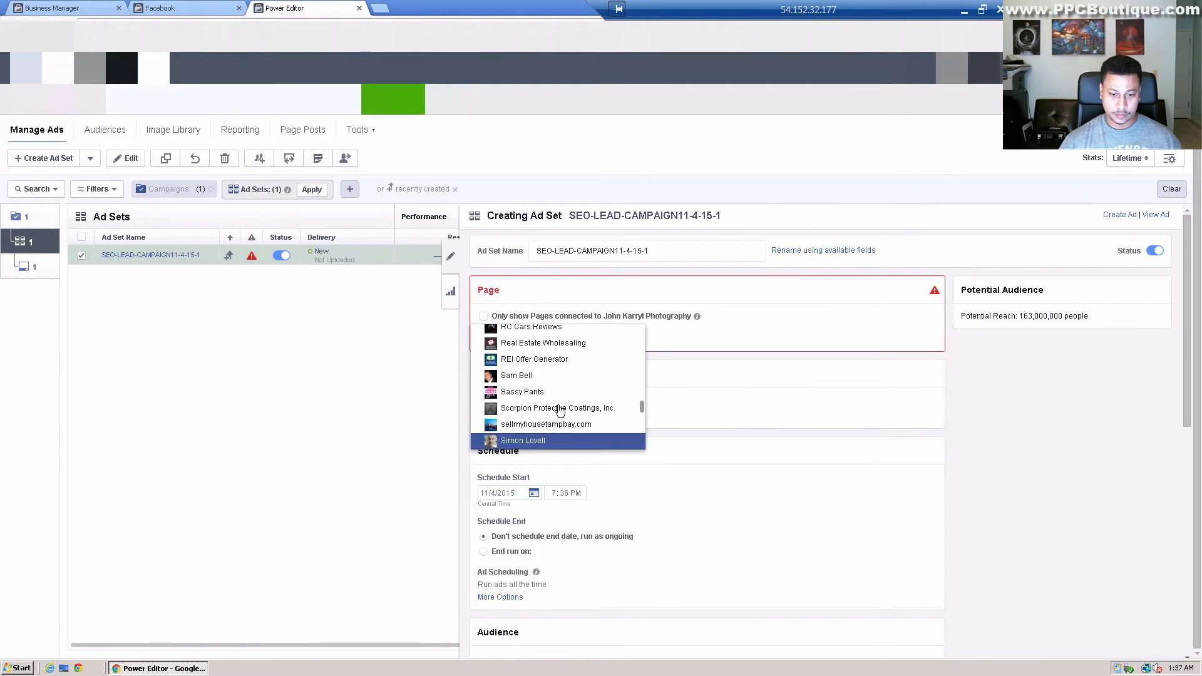
scroll(559, 410, "down", 3)
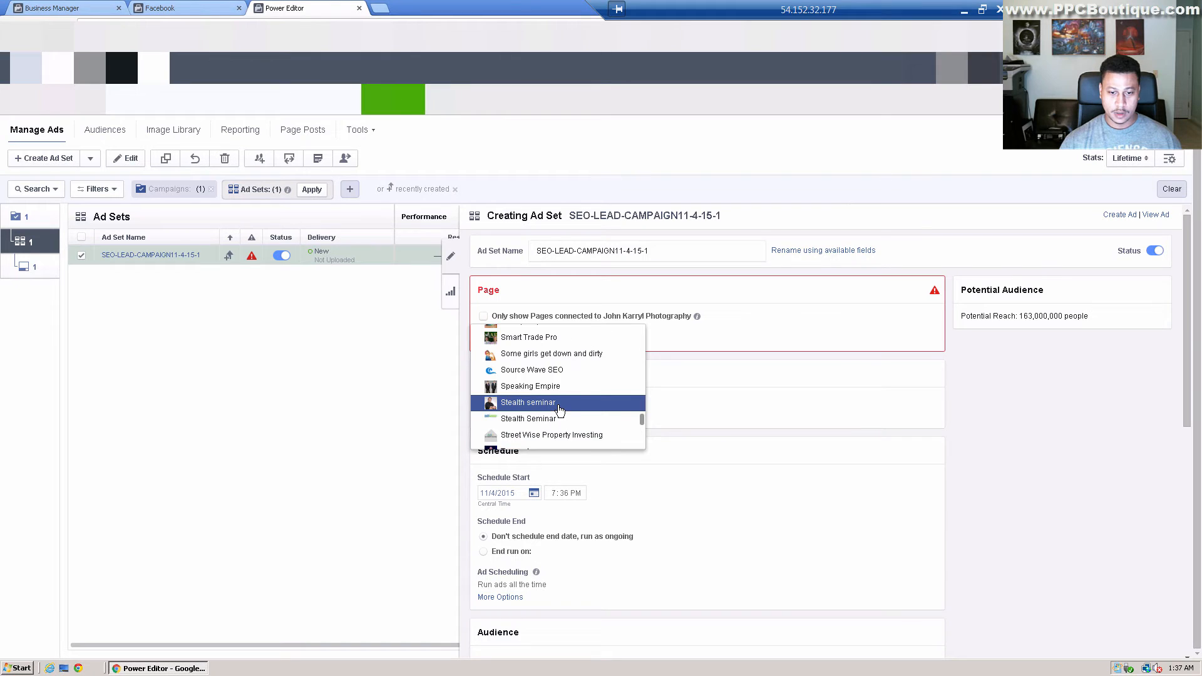
key("Up")
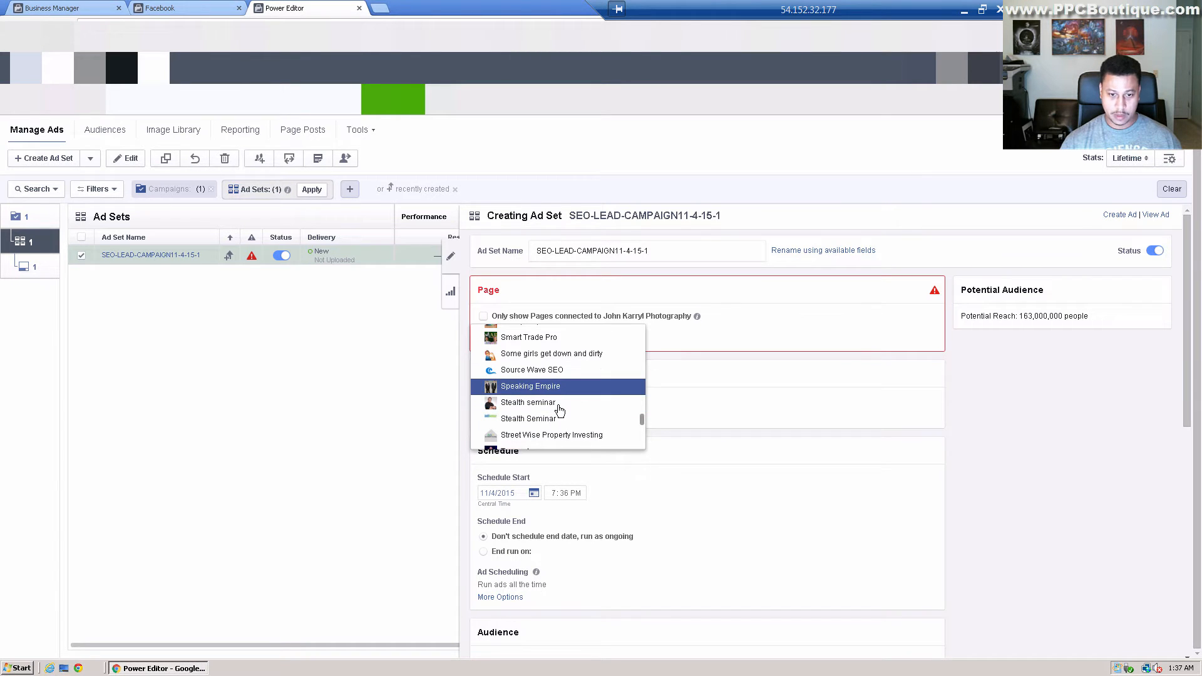
key("Up")
key("Return")
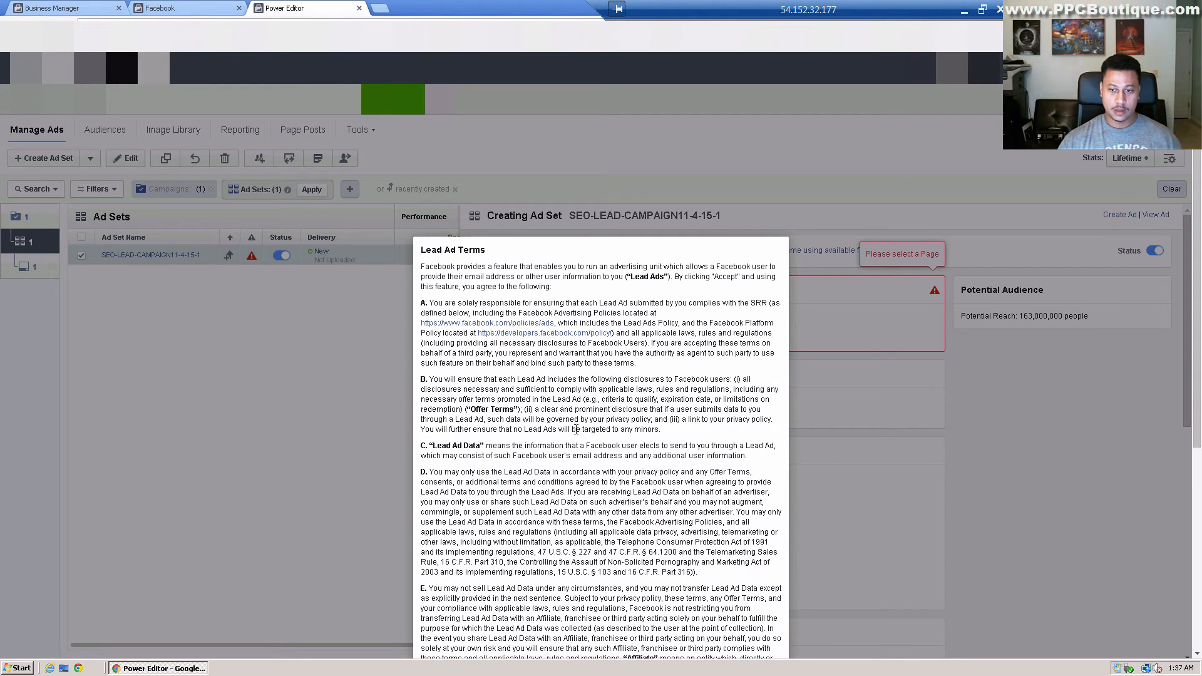
- Read through the Lead Ad Terms and accept them for the selected Page
scroll(655, 443, "down", 5)
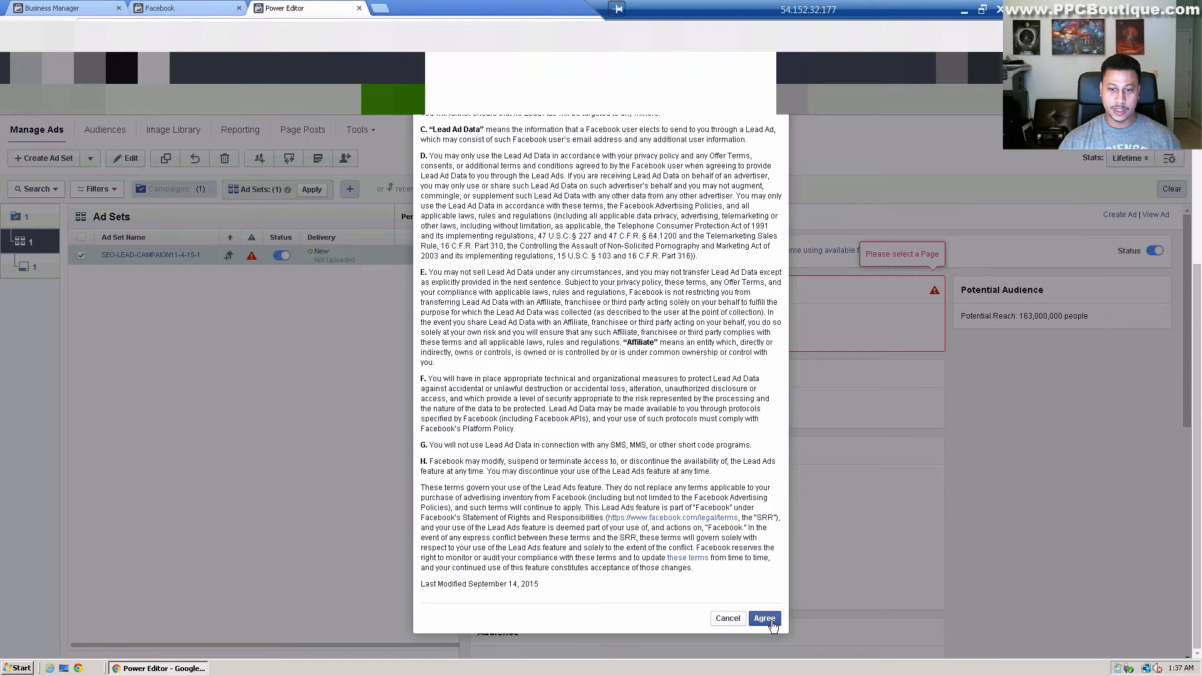
left_click(772, 621)
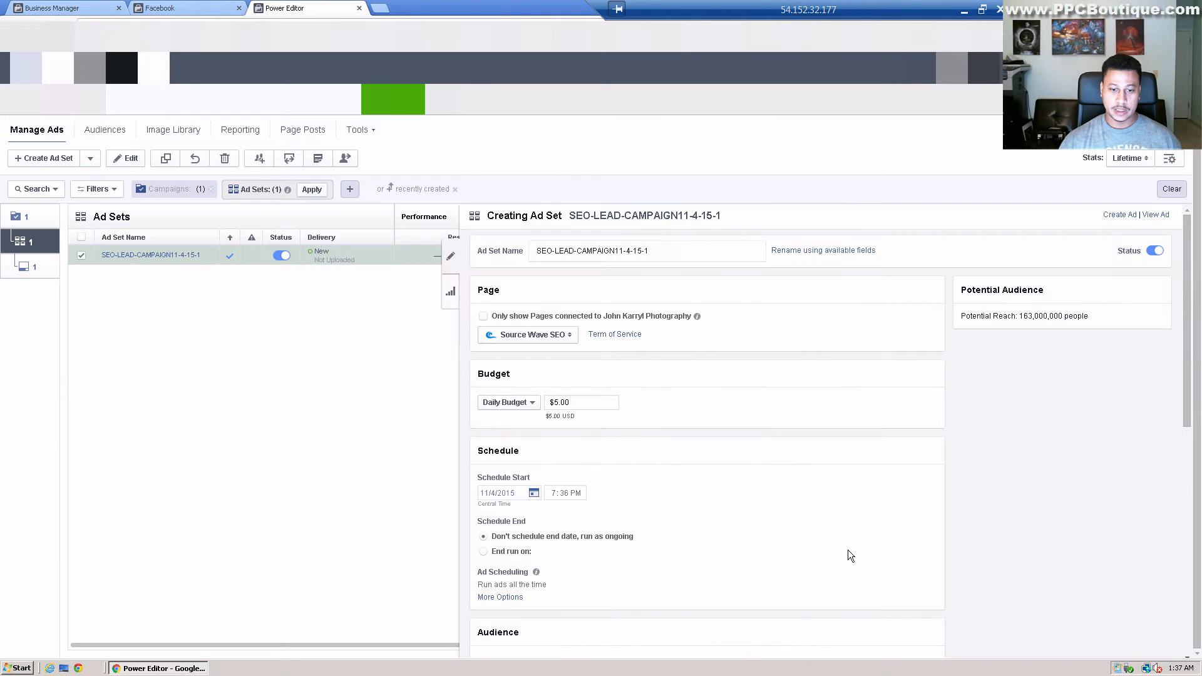
scroll(848, 536, "down", 1)
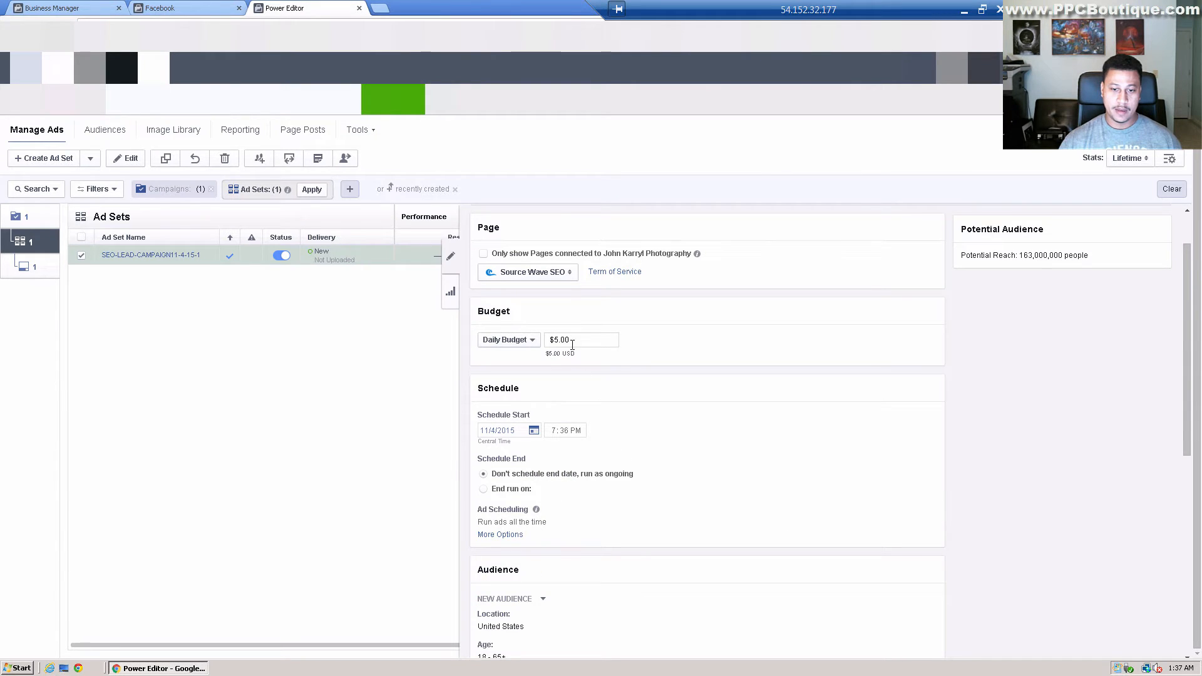
- Set the ad set's daily budget to $3.00
left_click_drag(571, 339, 534, 339)
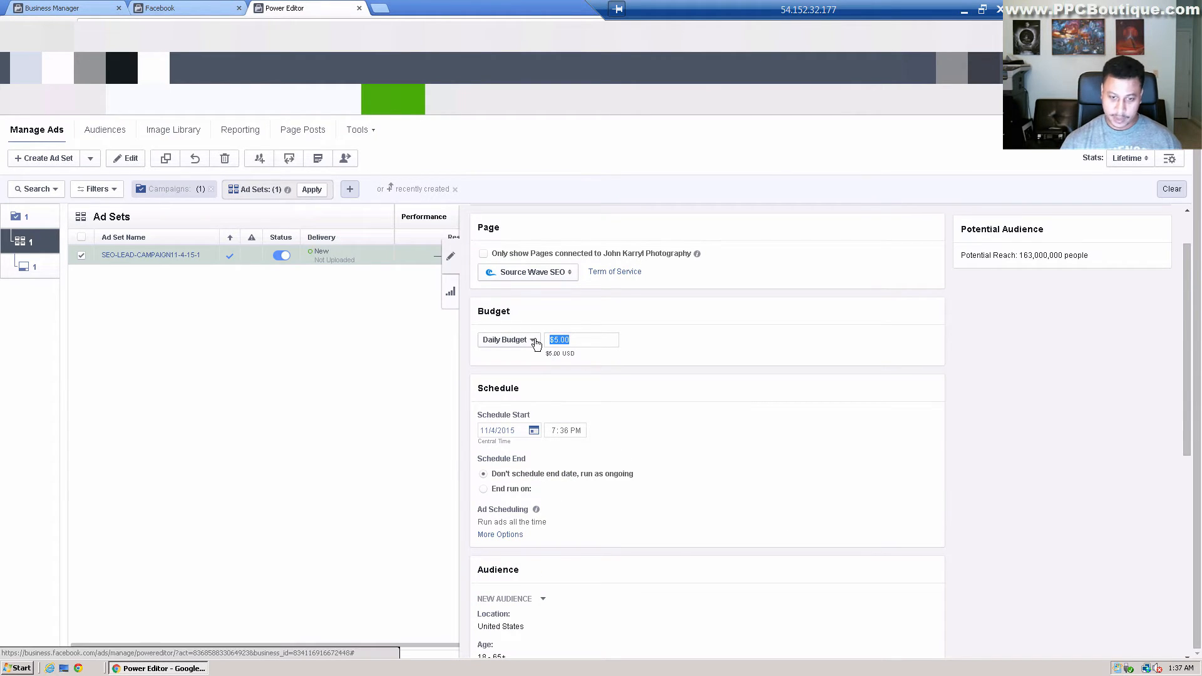
type("3")
scroll(765, 460, "down", 4)
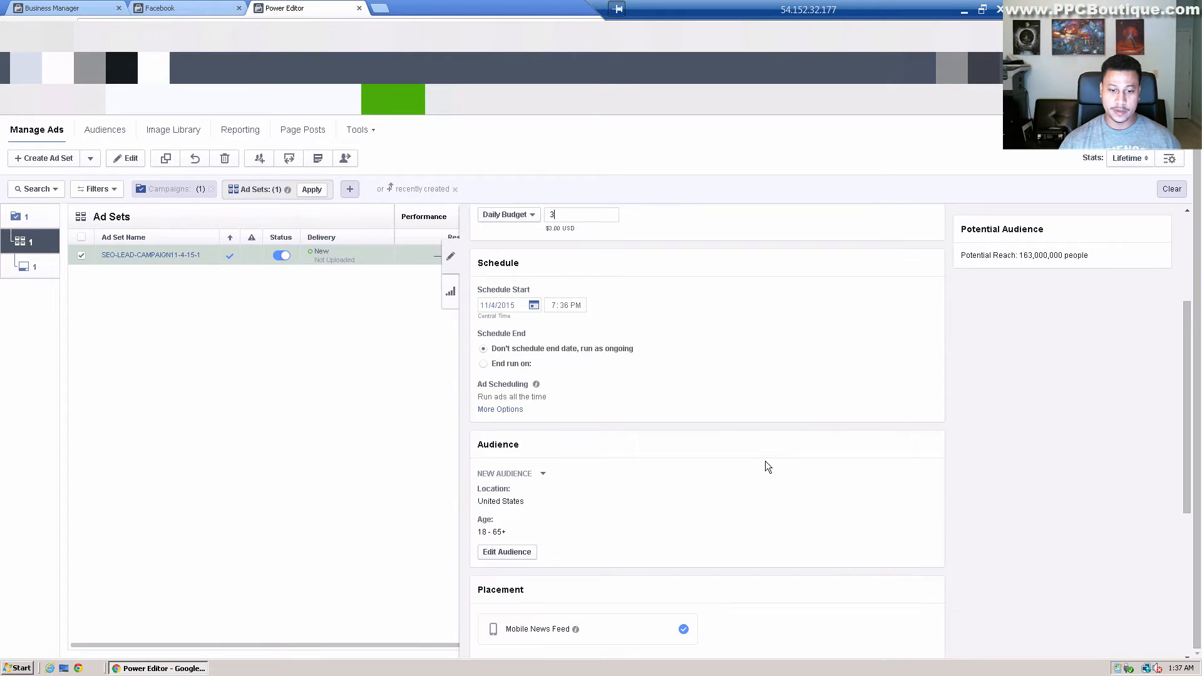
- Open the ad set's audience for editing and set its age range to 25–54
left_click(512, 428)
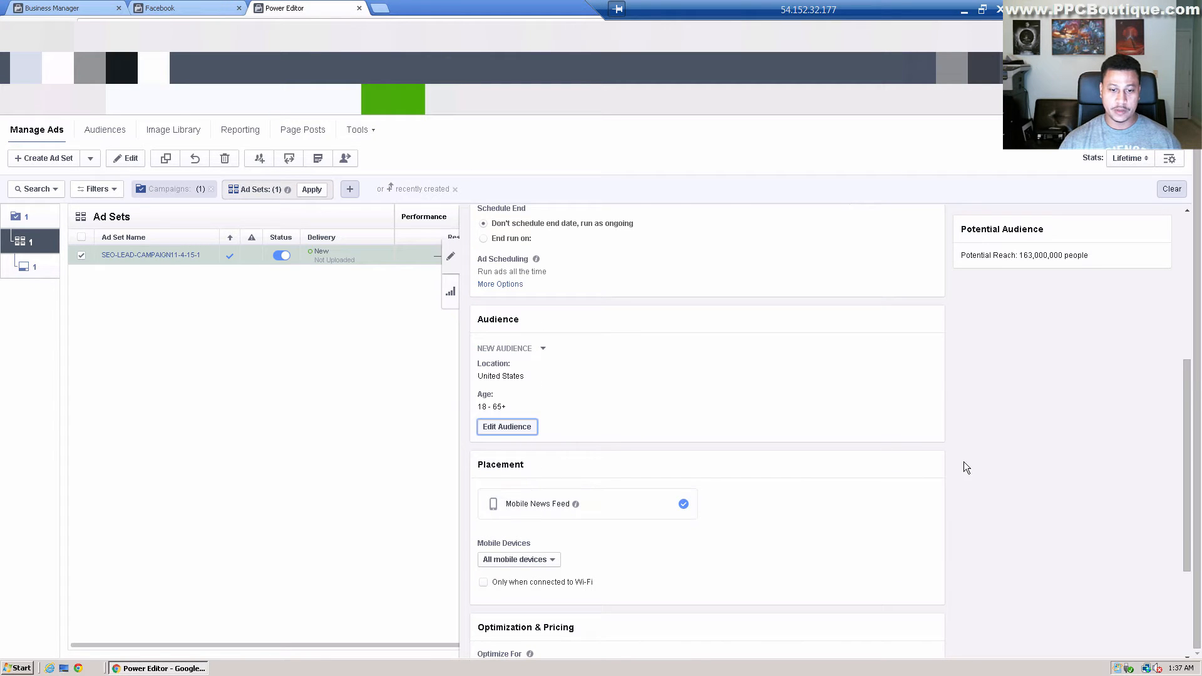
left_click(451, 276)
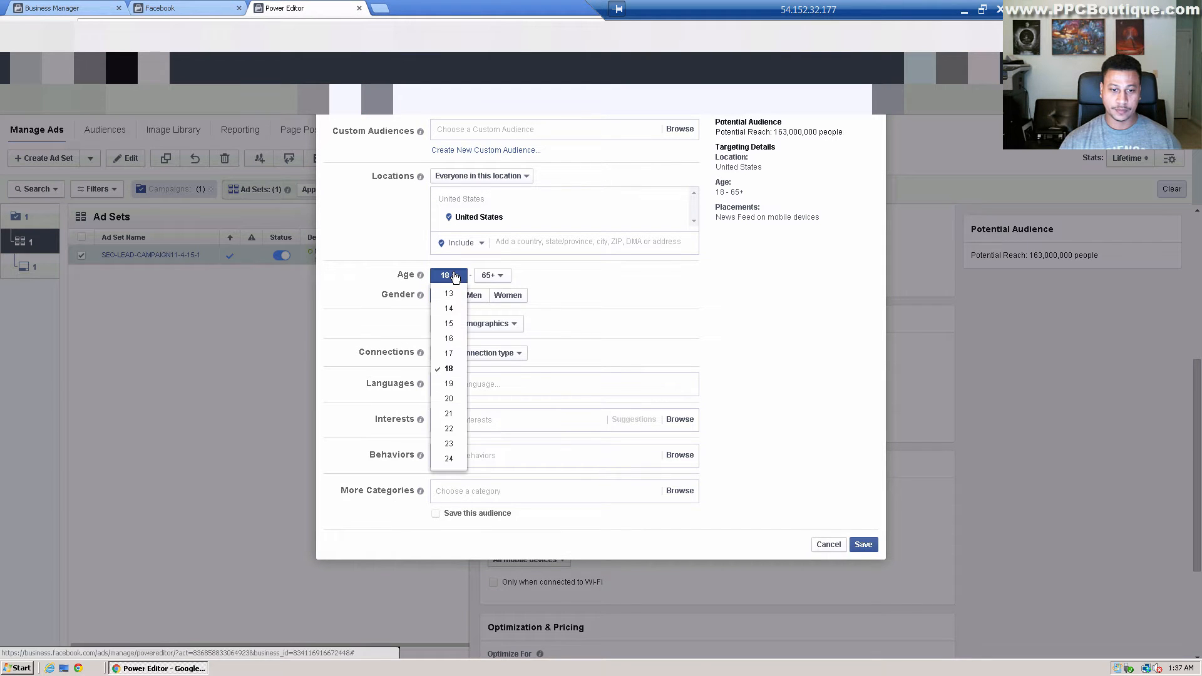
scroll(453, 432, "down", 2)
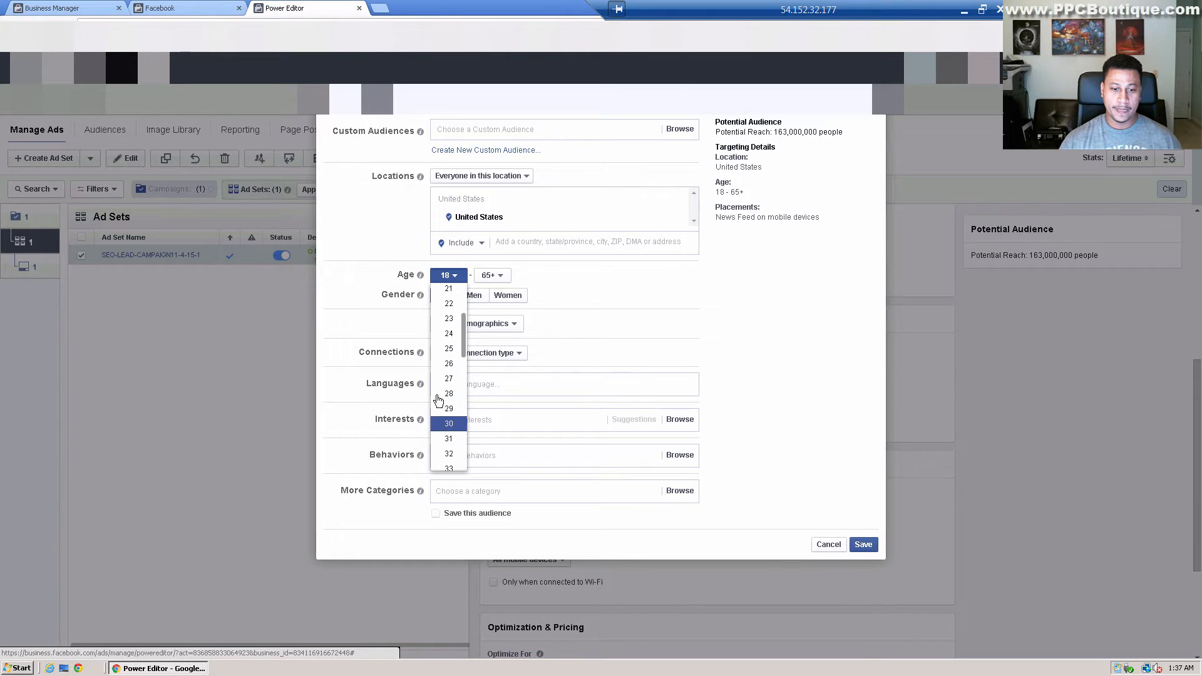
left_click(451, 356)
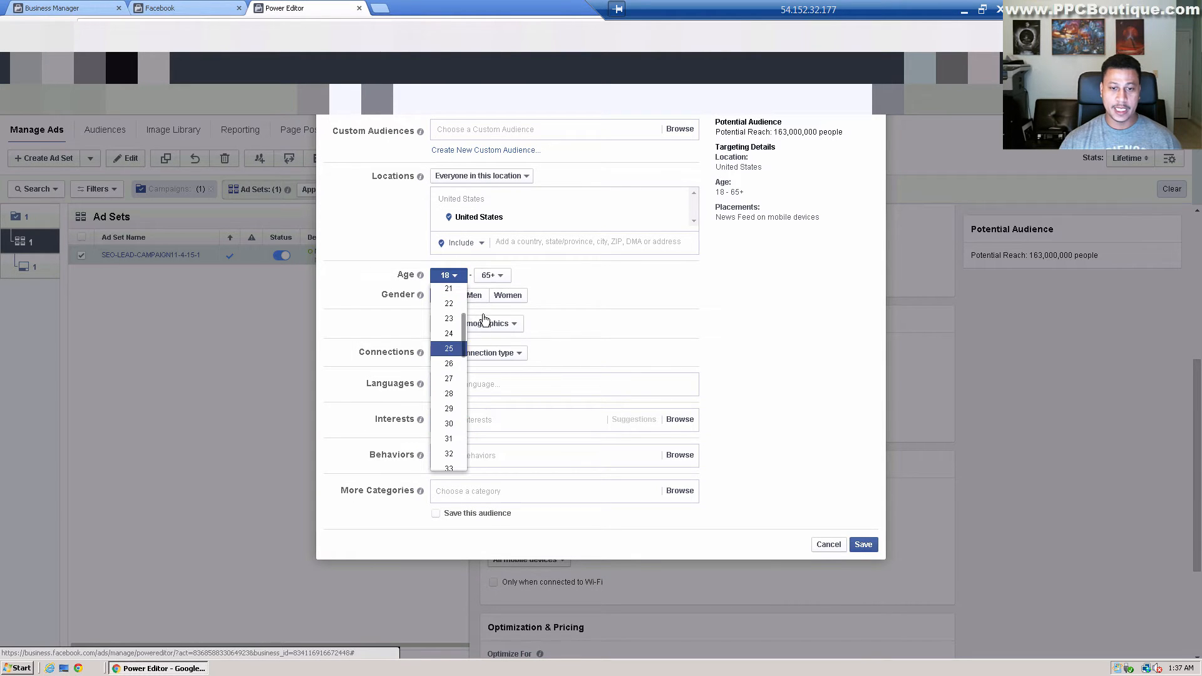
left_click(497, 278)
scroll(496, 376, "down", 5)
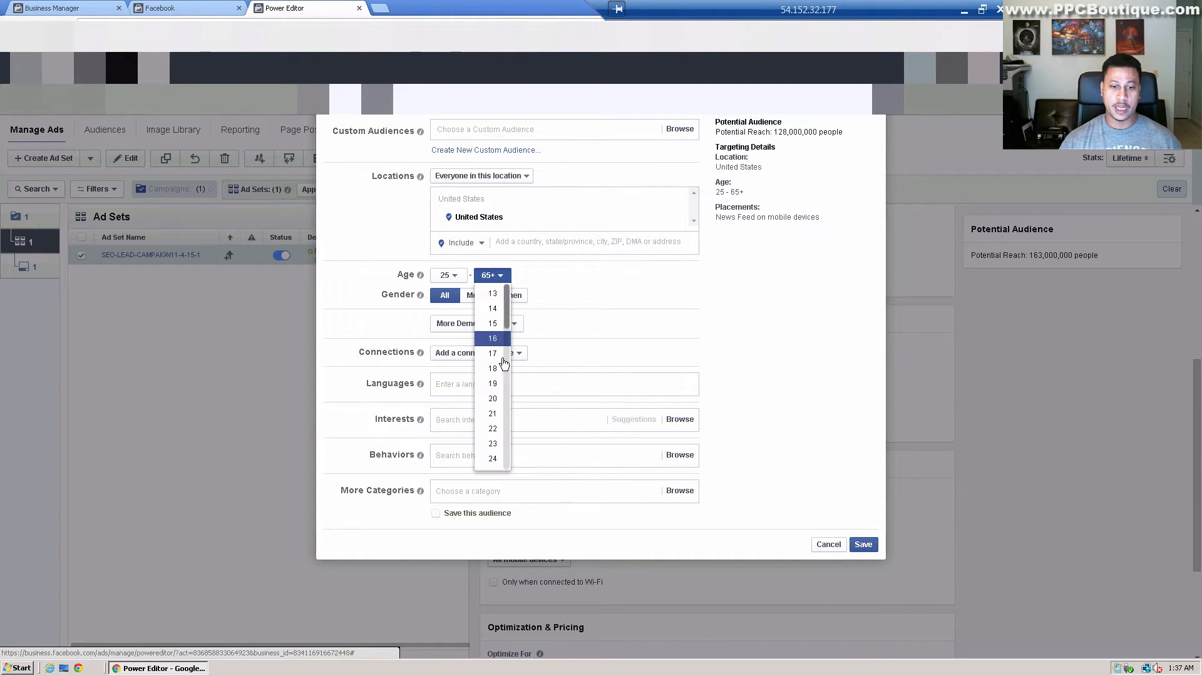
scroll(494, 410, "down", 3)
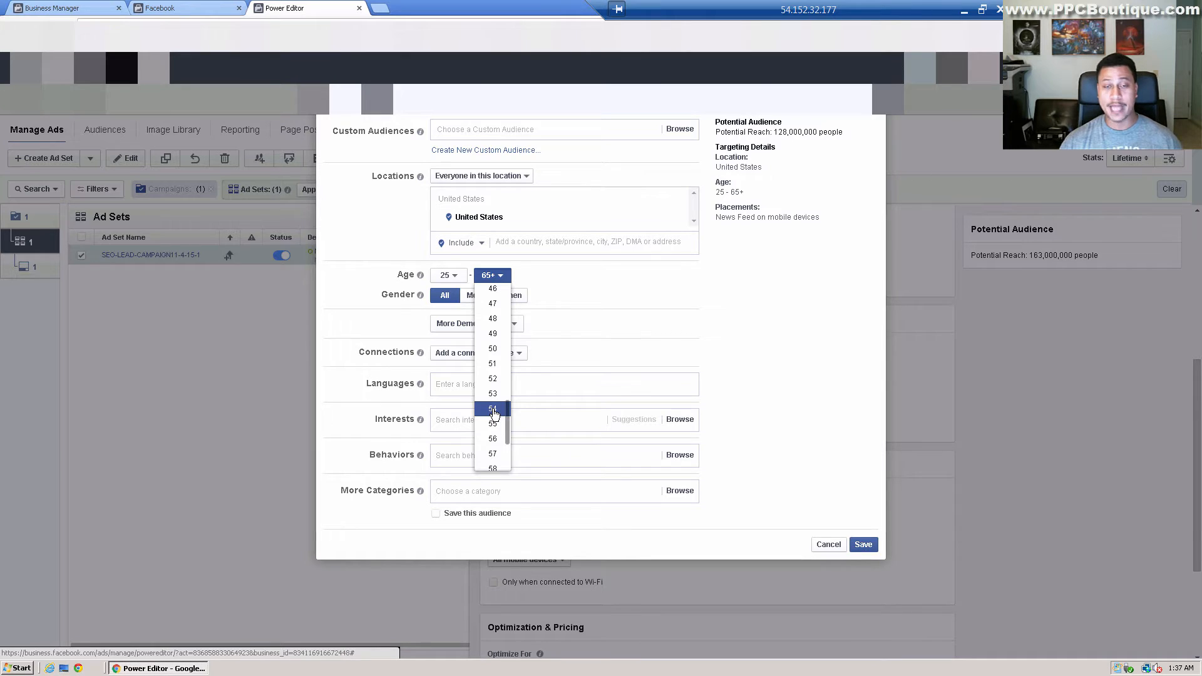
left_click(493, 410)
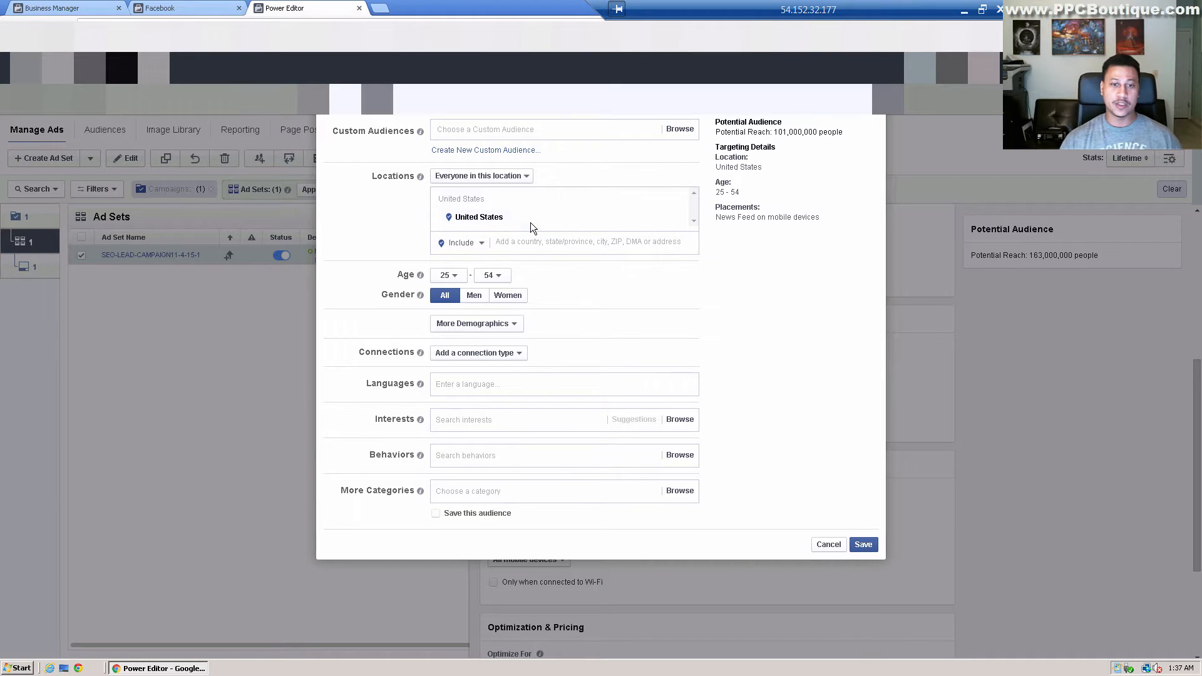
- Target men with the interest Moz (marketing software) and save the audience
left_click(541, 421)
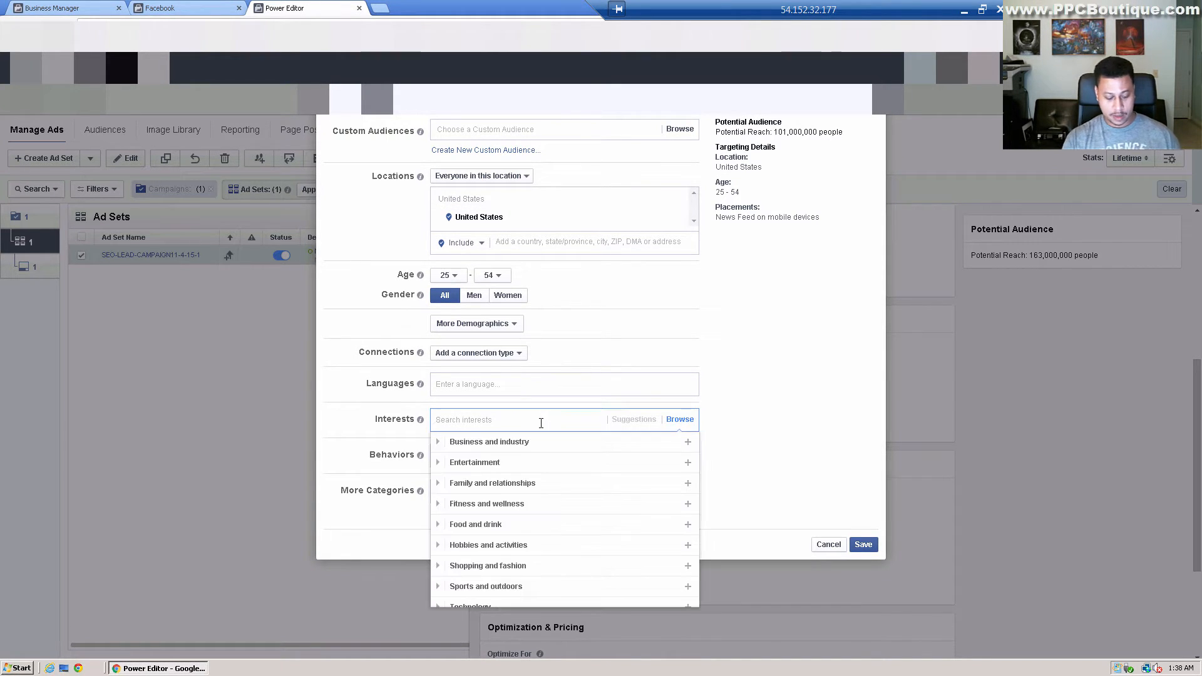
type("SEO")
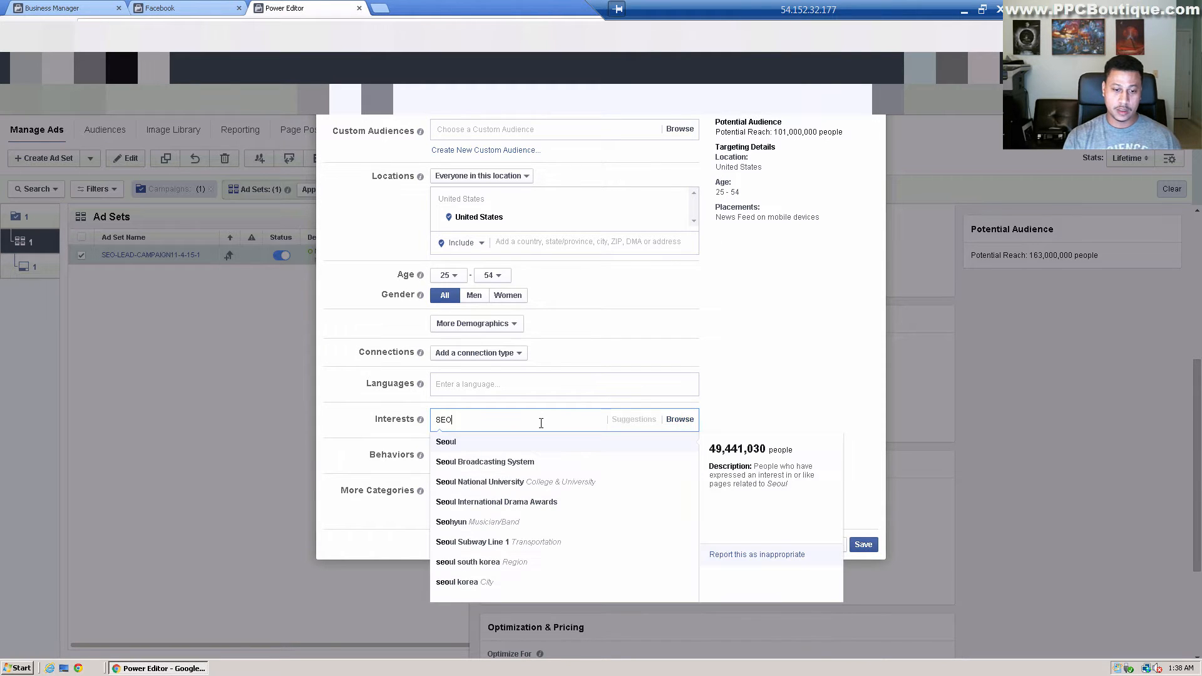
type(" MO")
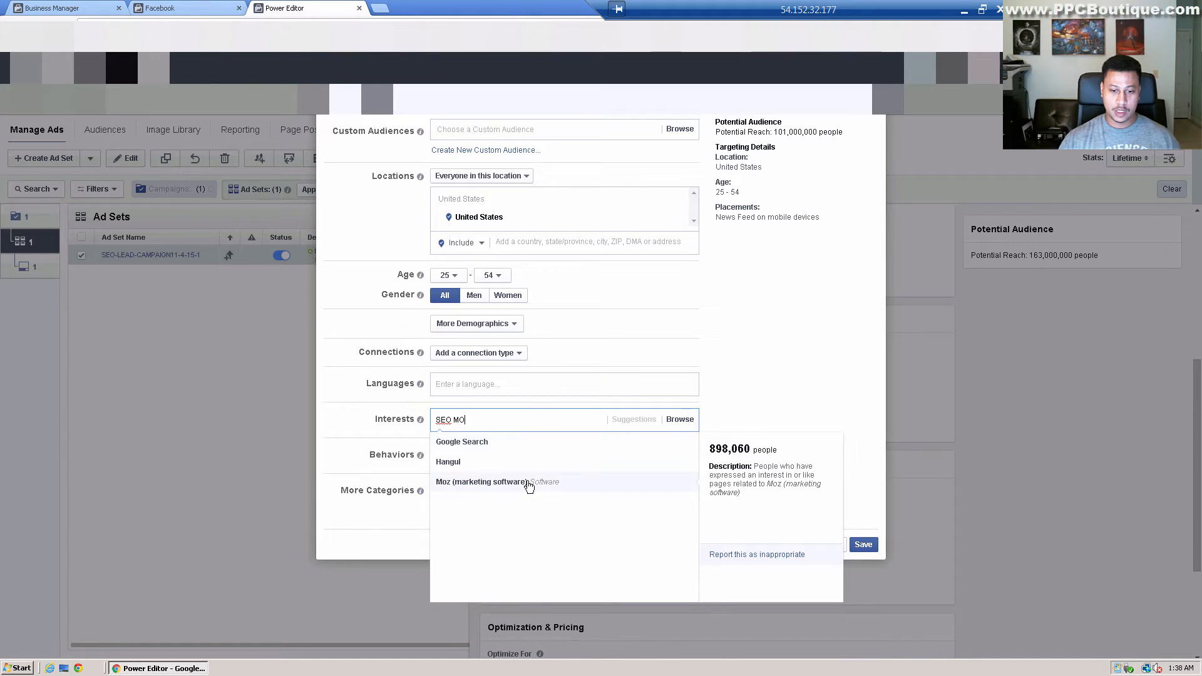
left_click(645, 482)
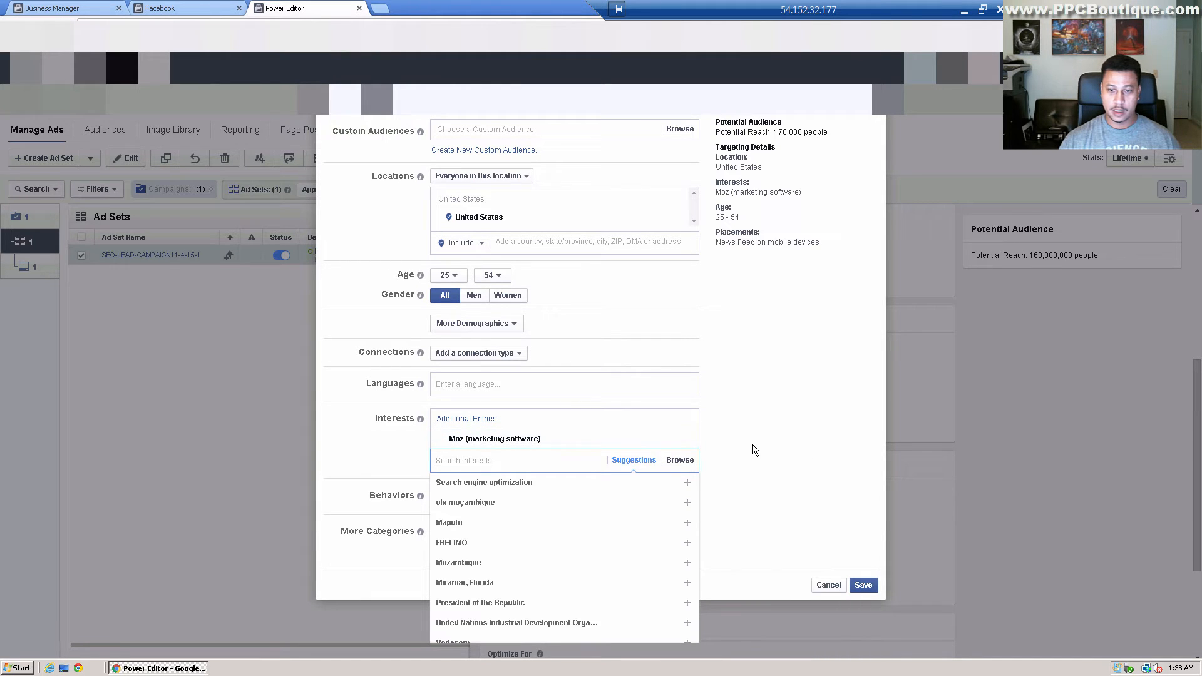
left_click(338, 460)
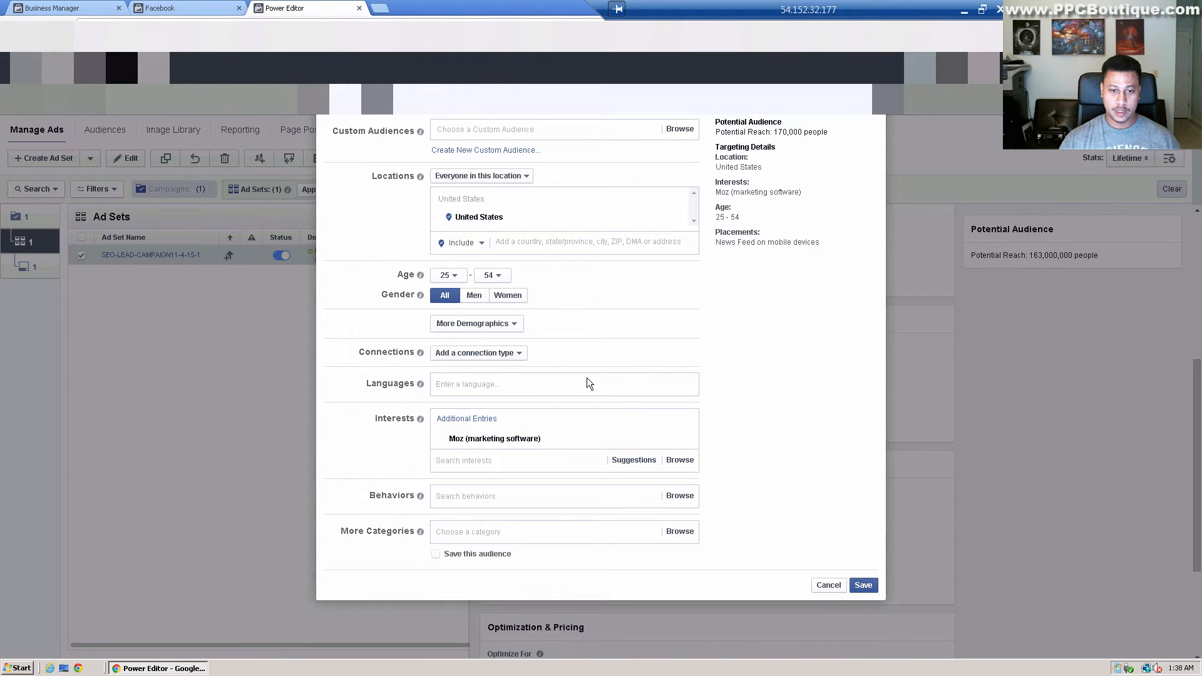
left_click(472, 297)
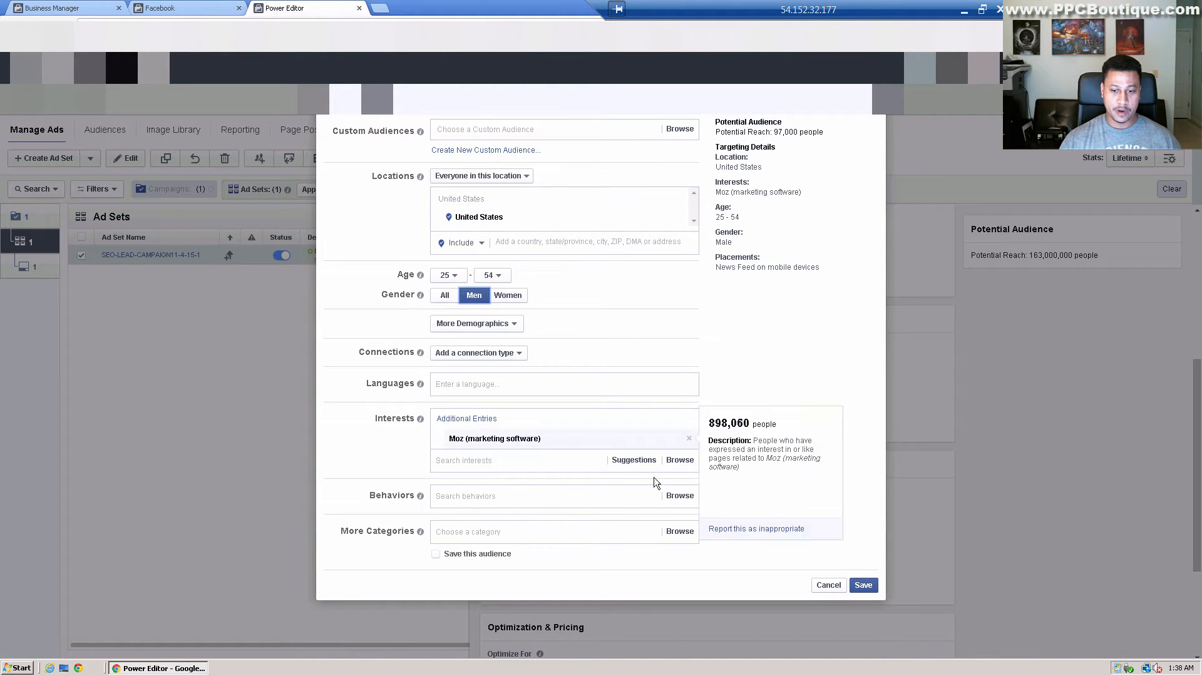
left_click(868, 587)
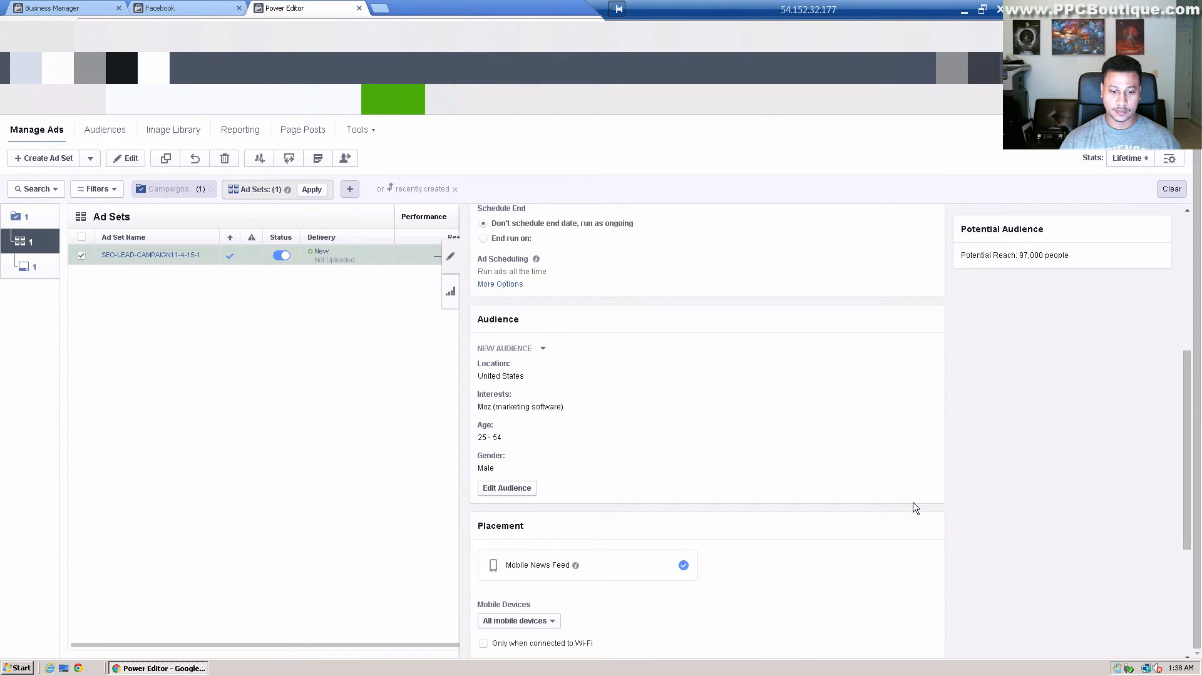
- Open the campaign's ad and start creating a new lead form for it
scroll(913, 505, "down", 2)
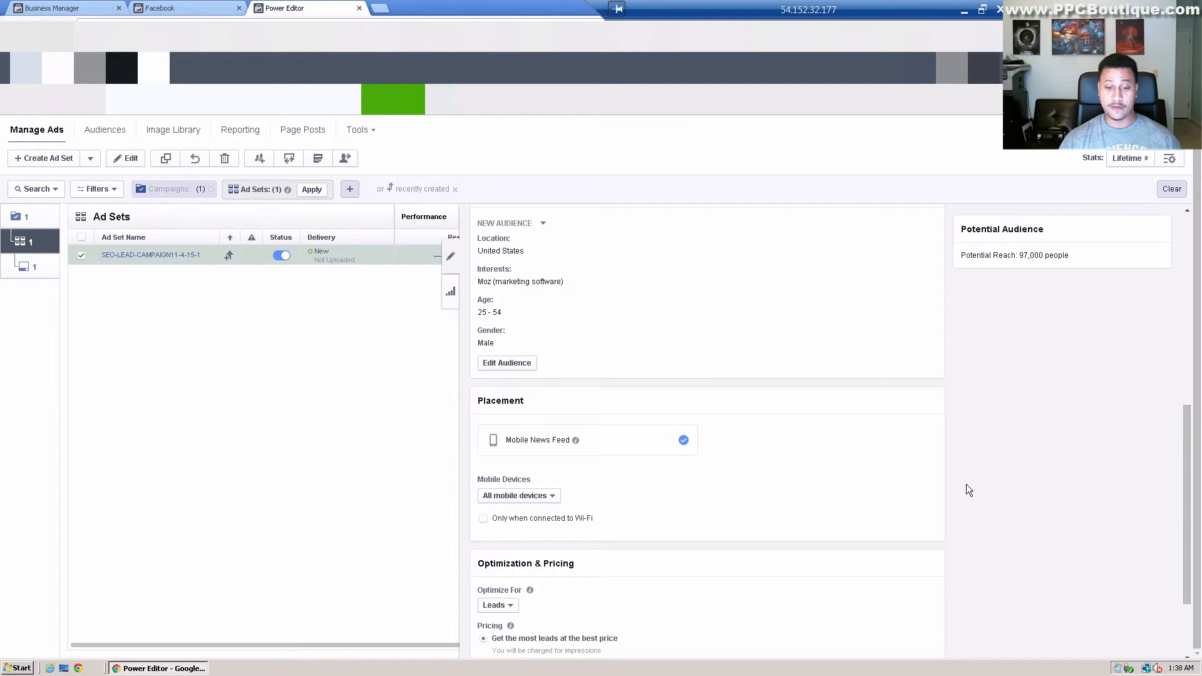
scroll(967, 490, "down", 3)
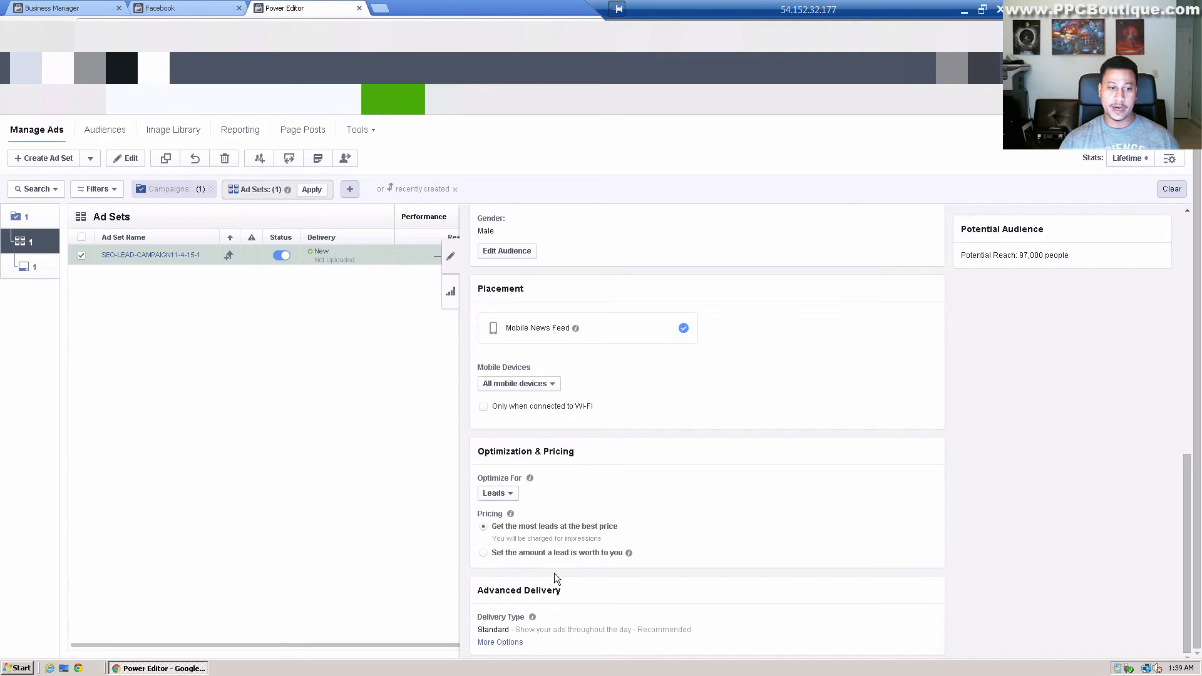
left_click(30, 273)
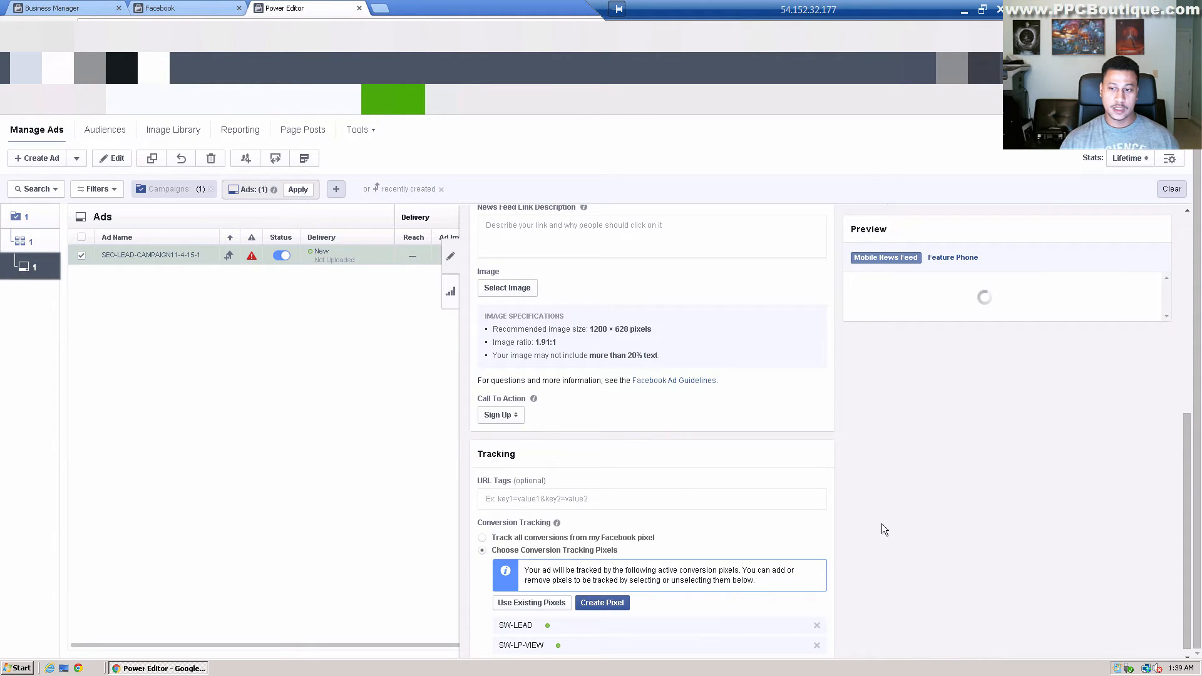
scroll(950, 503, "up", 6)
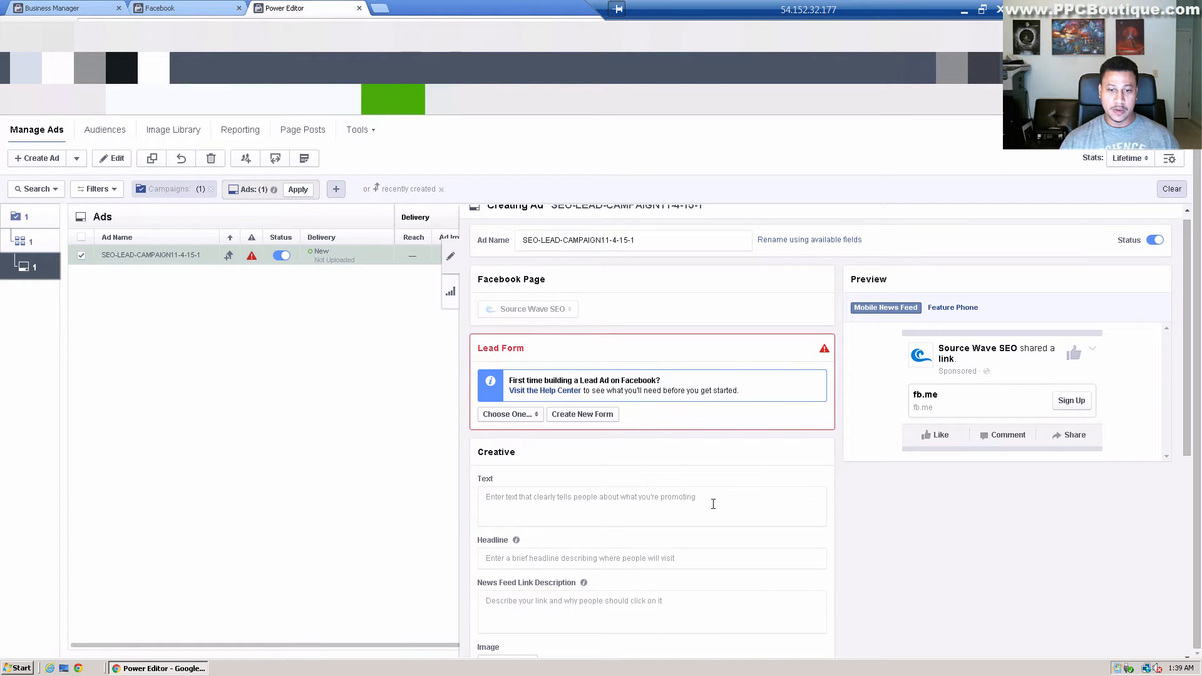
scroll(713, 505, "up", 1)
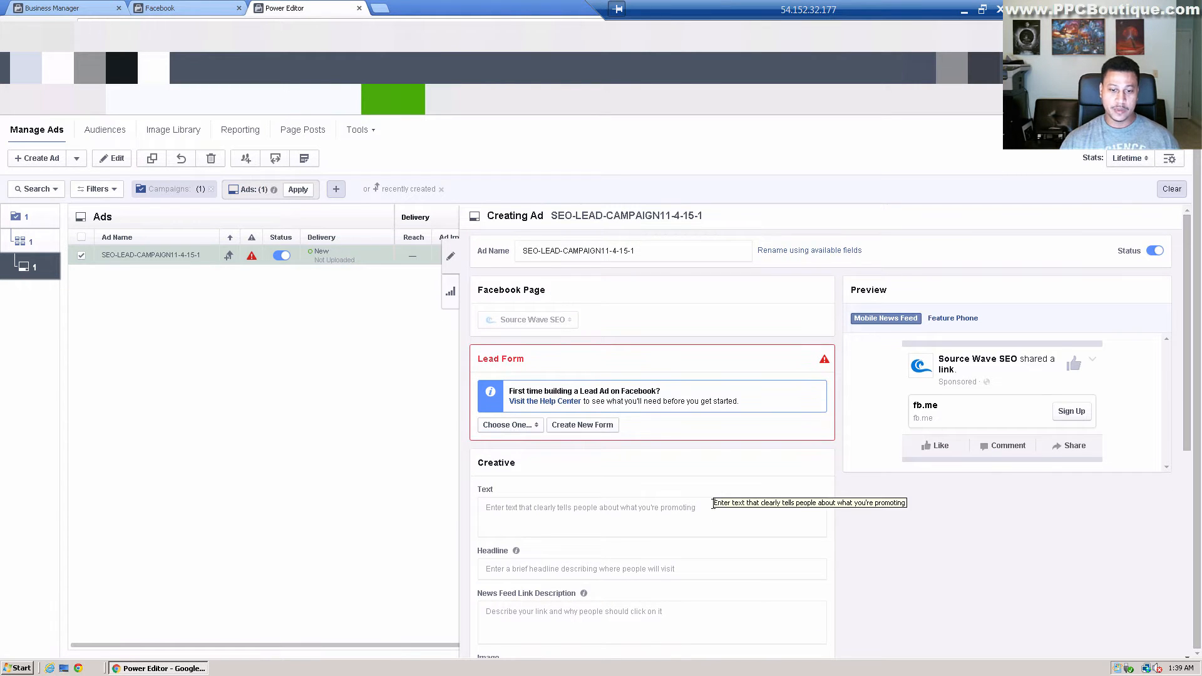
left_click(530, 429)
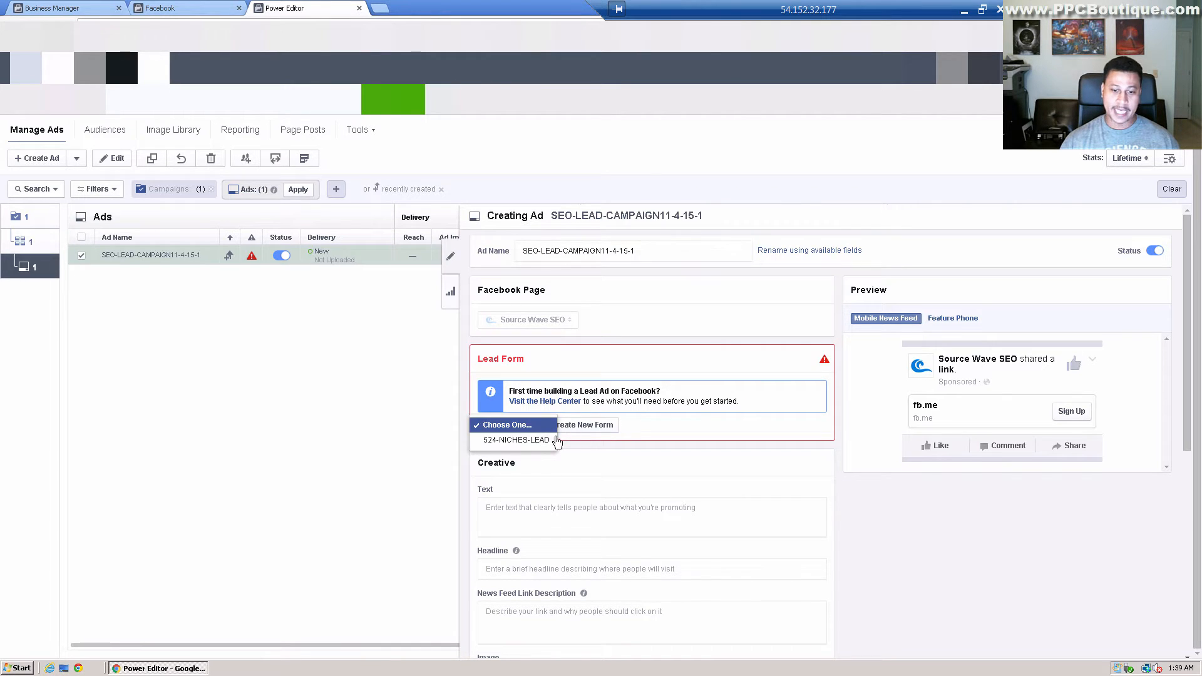
left_click(615, 450)
left_click(595, 429)
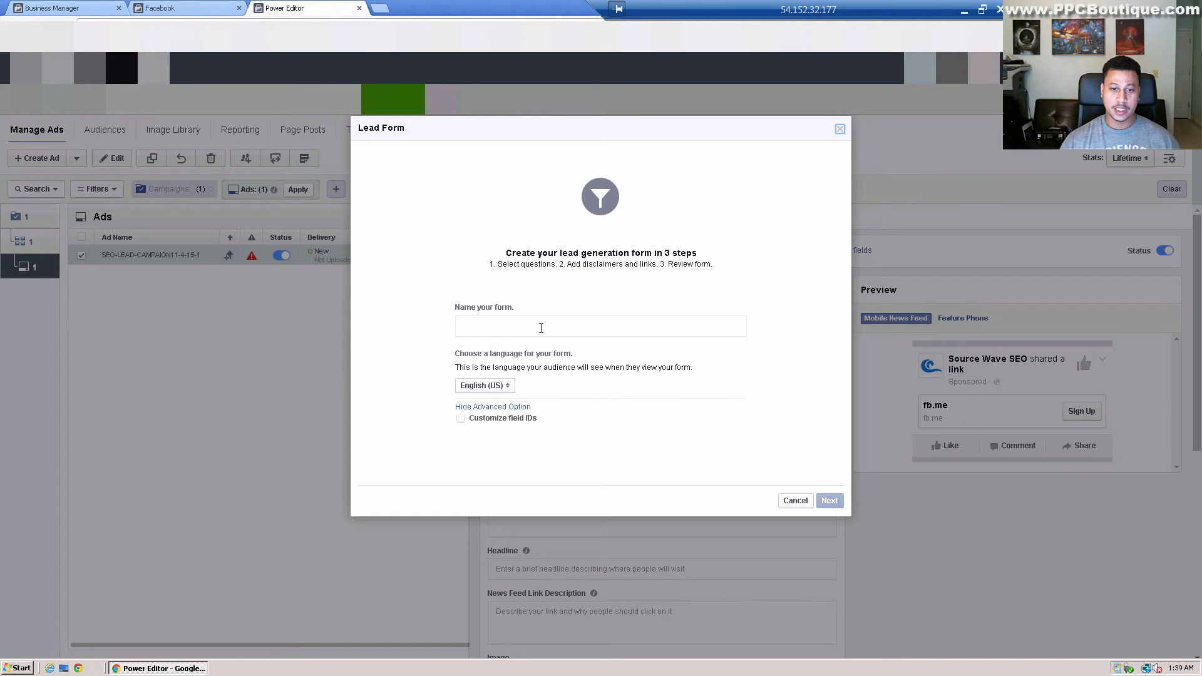
- Name the new lead form SEO-LEADS-2
left_click(539, 329)
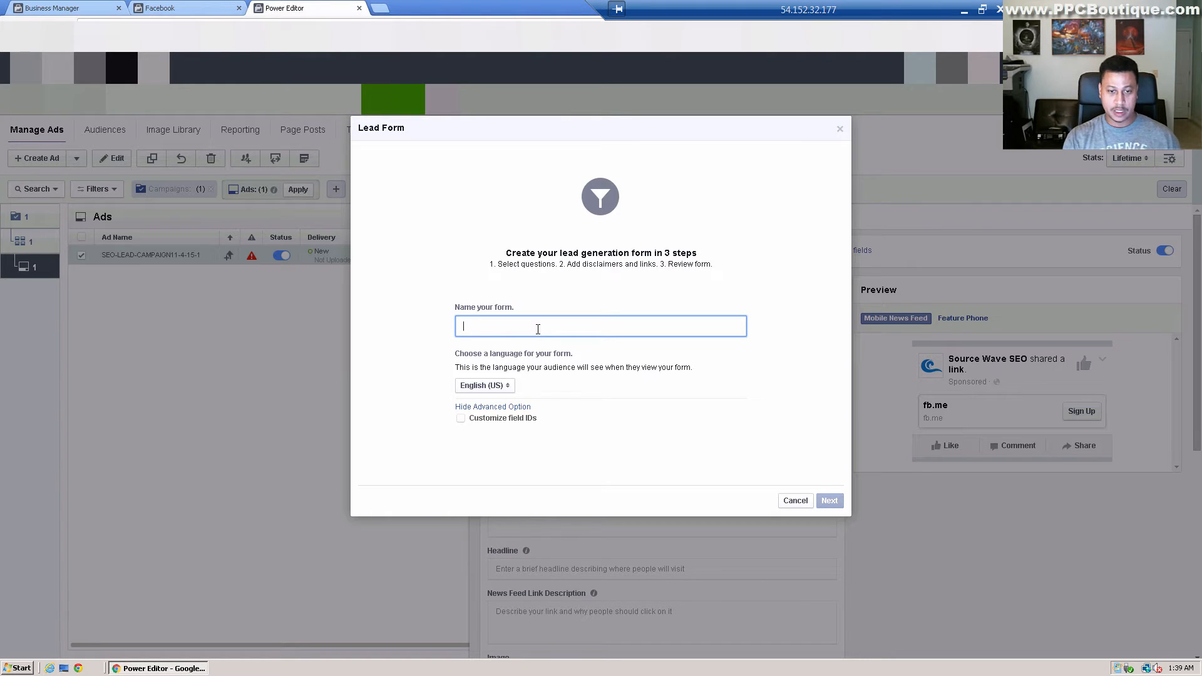
type("s")
key("BackSpace")
type("SE")
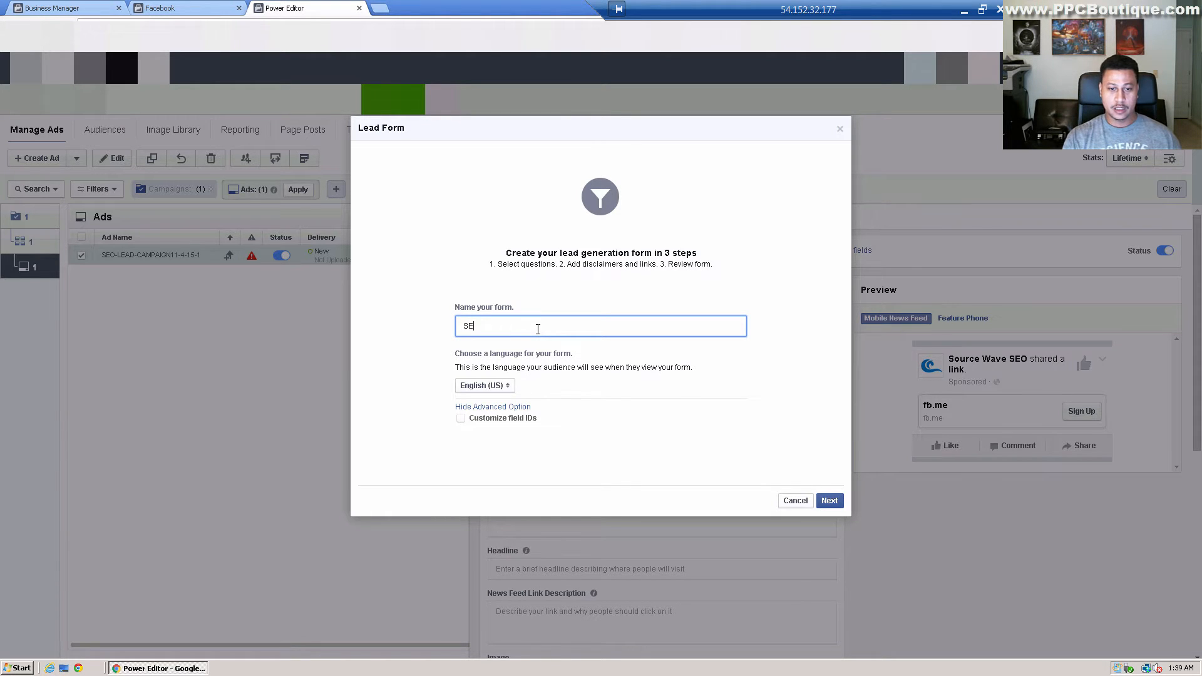
type("O-LEADS-2")
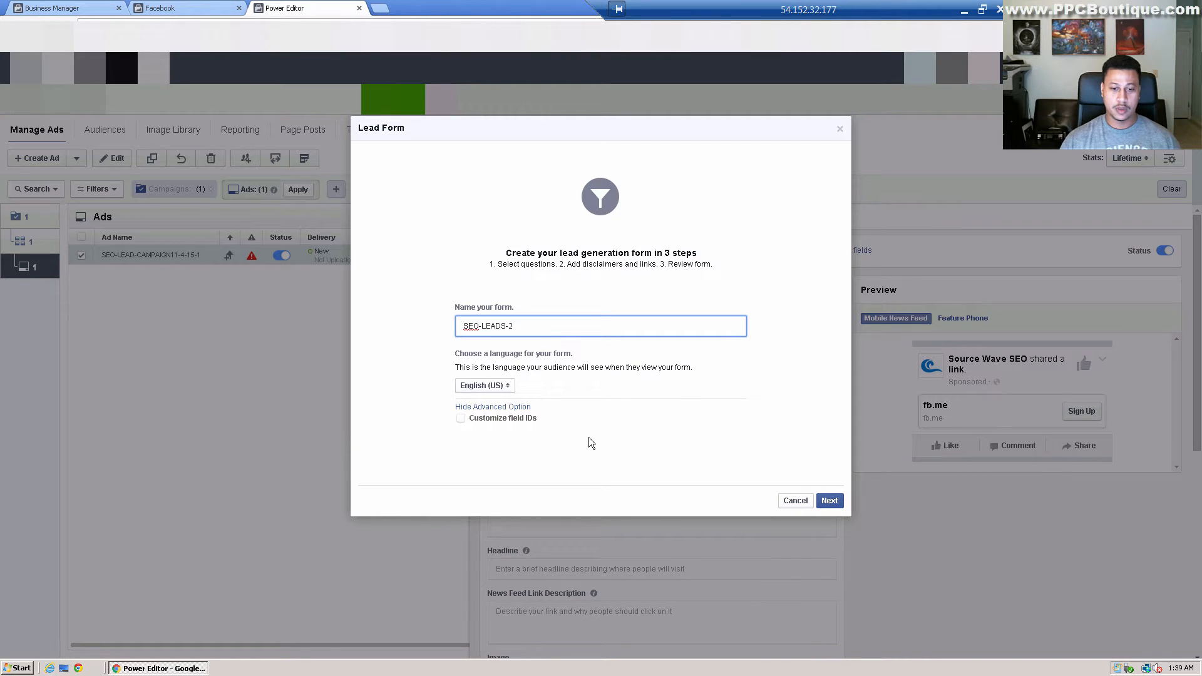
- Enable customized field IDs for the form, collapse the advanced option and continue to the form's questions
left_click(465, 418)
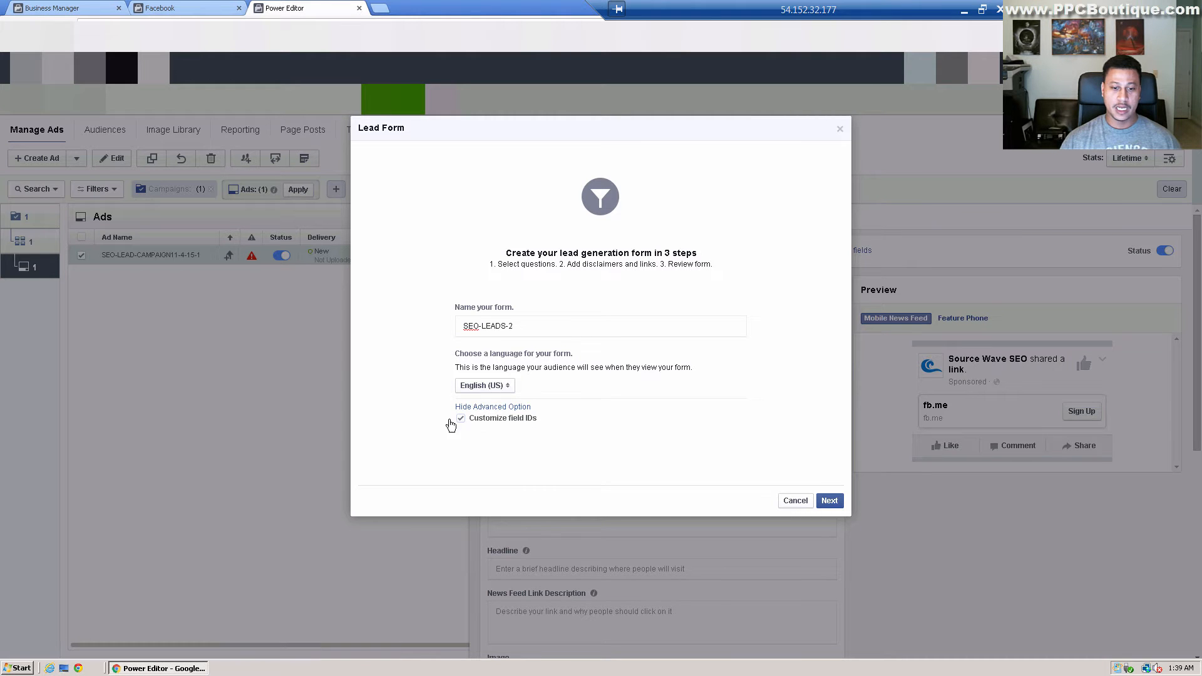
left_click(474, 408)
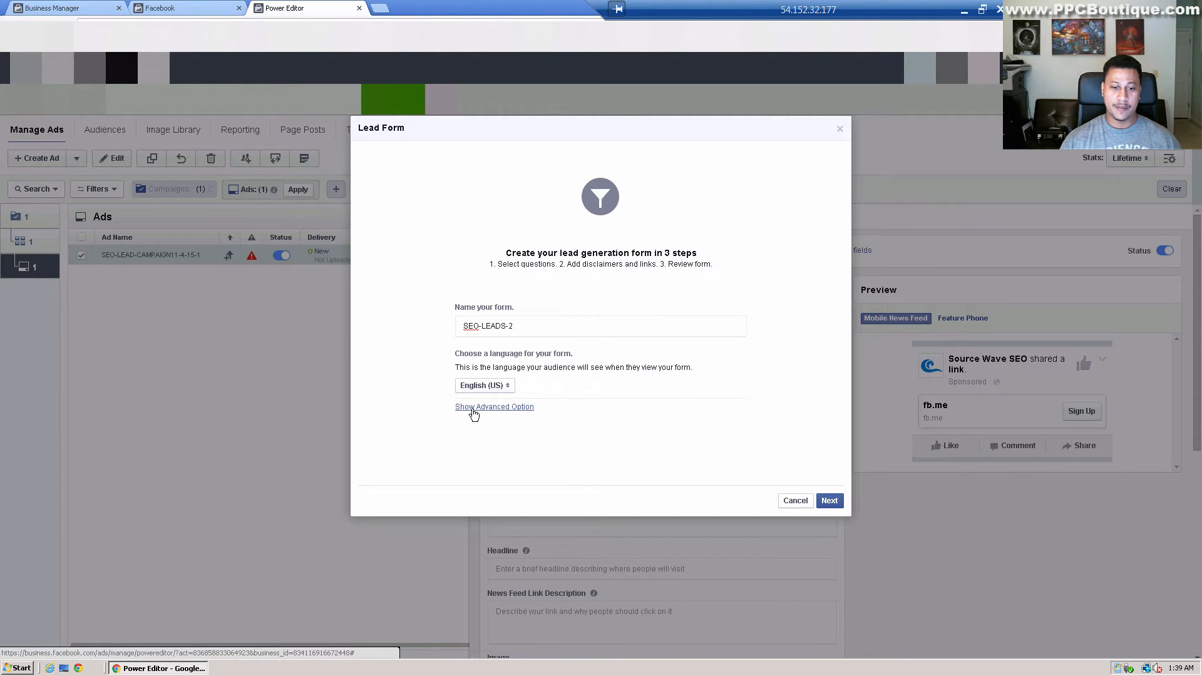
left_click(475, 408)
left_click(475, 408)
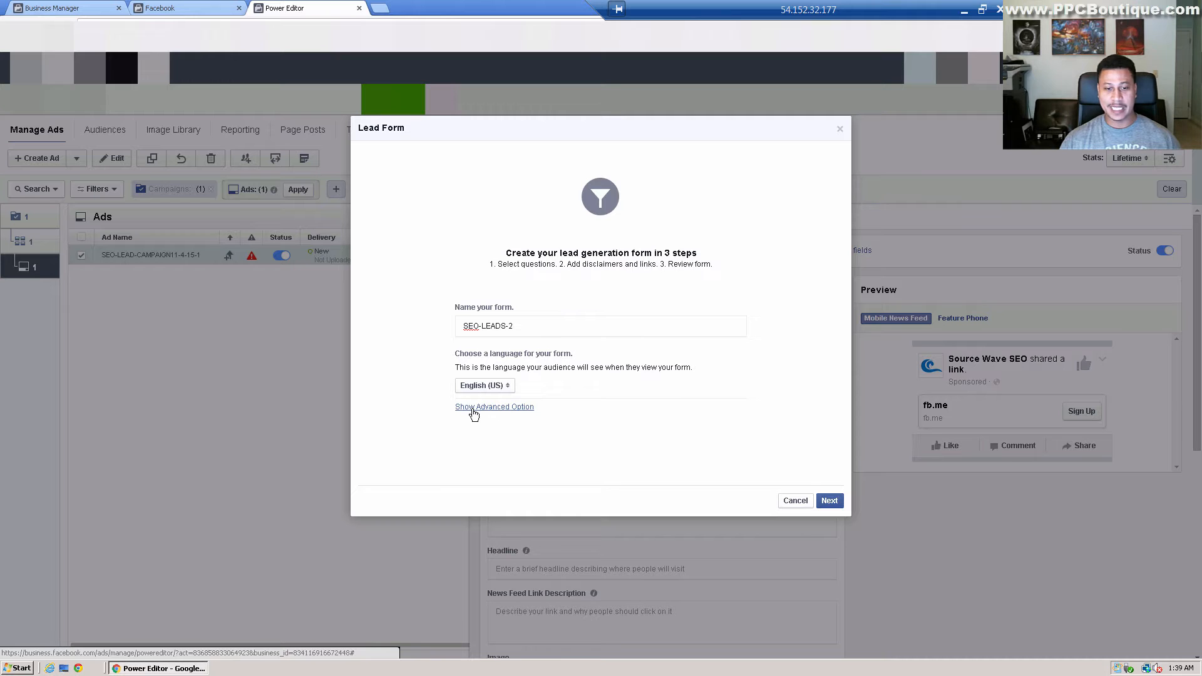
left_click(822, 501)
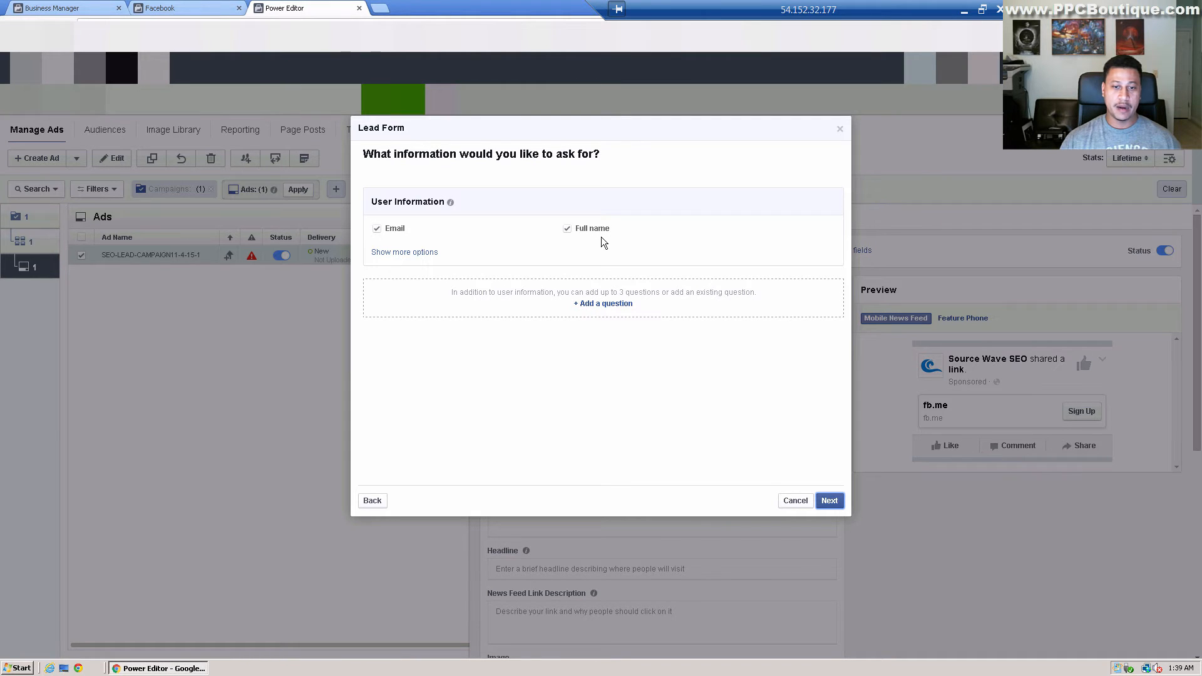
- Have the lead form ask for First Name instead of Full name, and continue to the privacy policy page
left_click(416, 253)
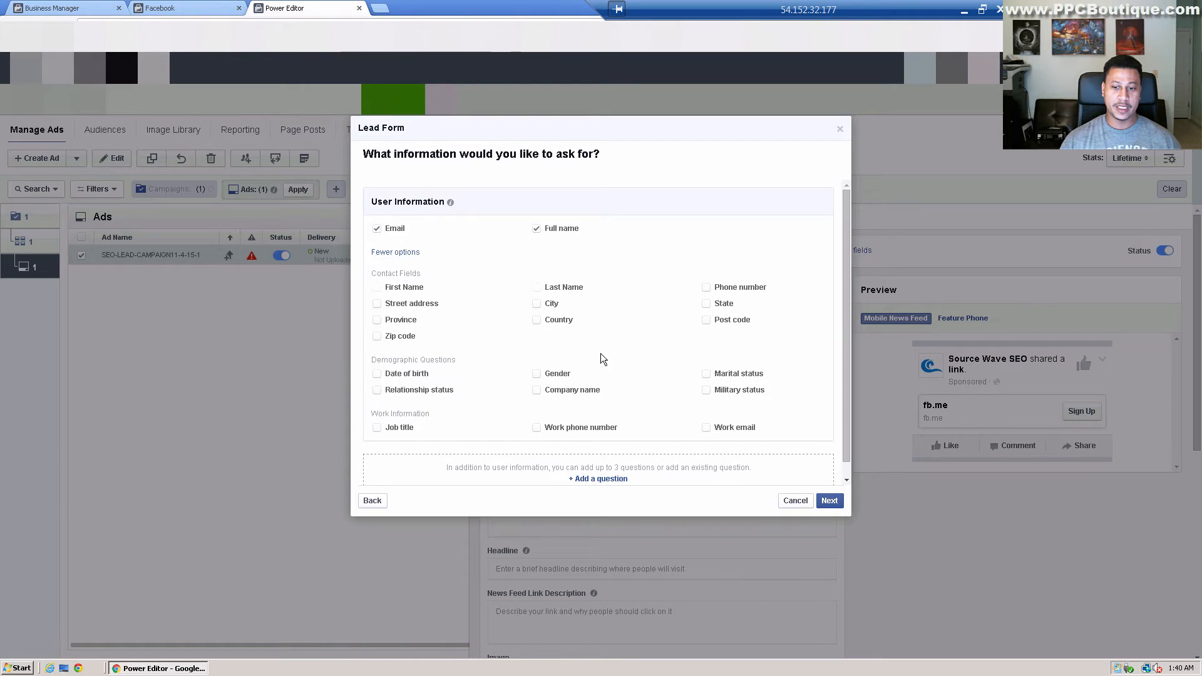
scroll(600, 354, "down", 1)
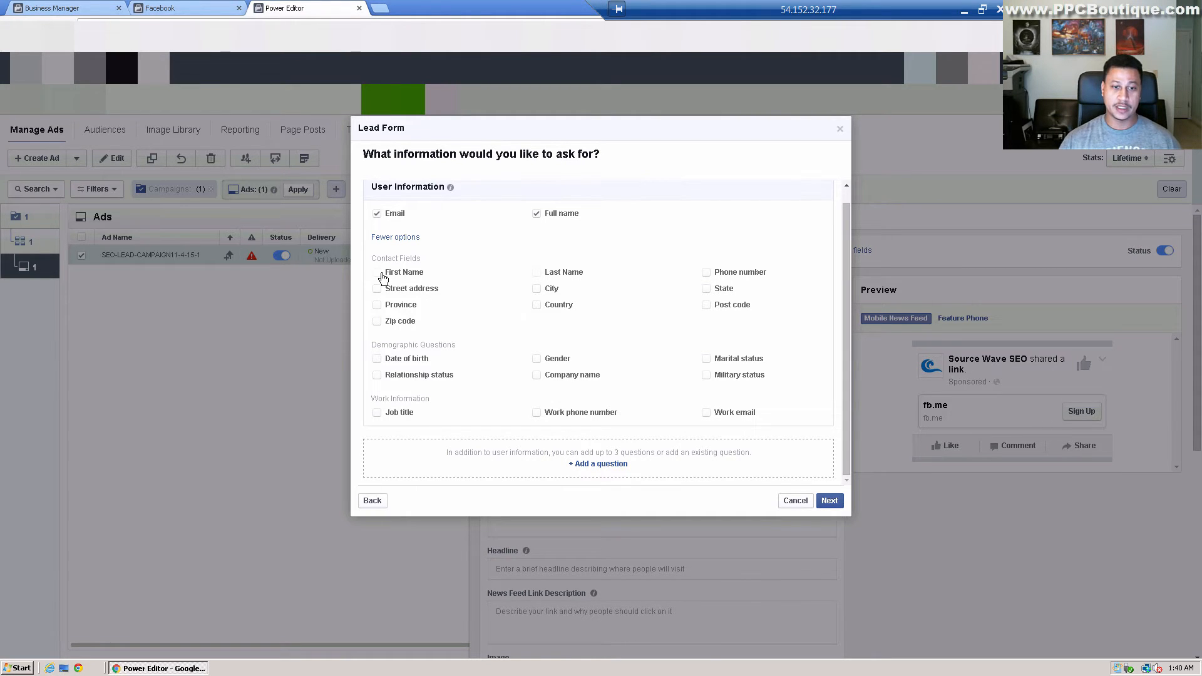
left_click(537, 214)
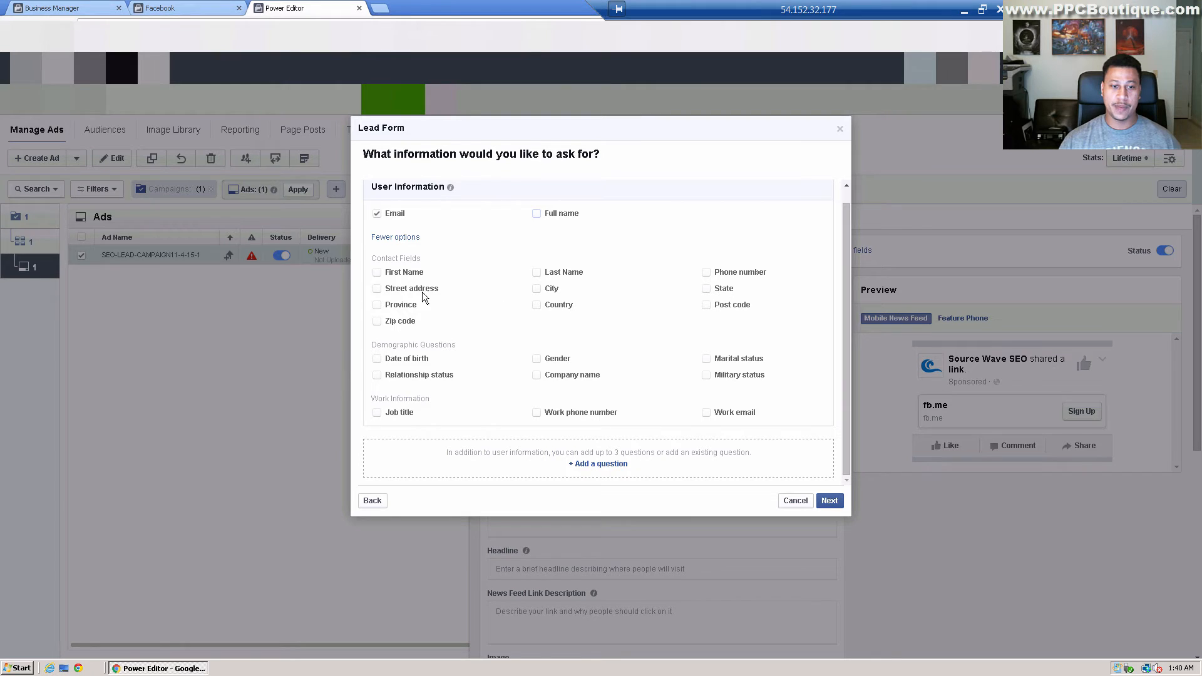
left_click(376, 273)
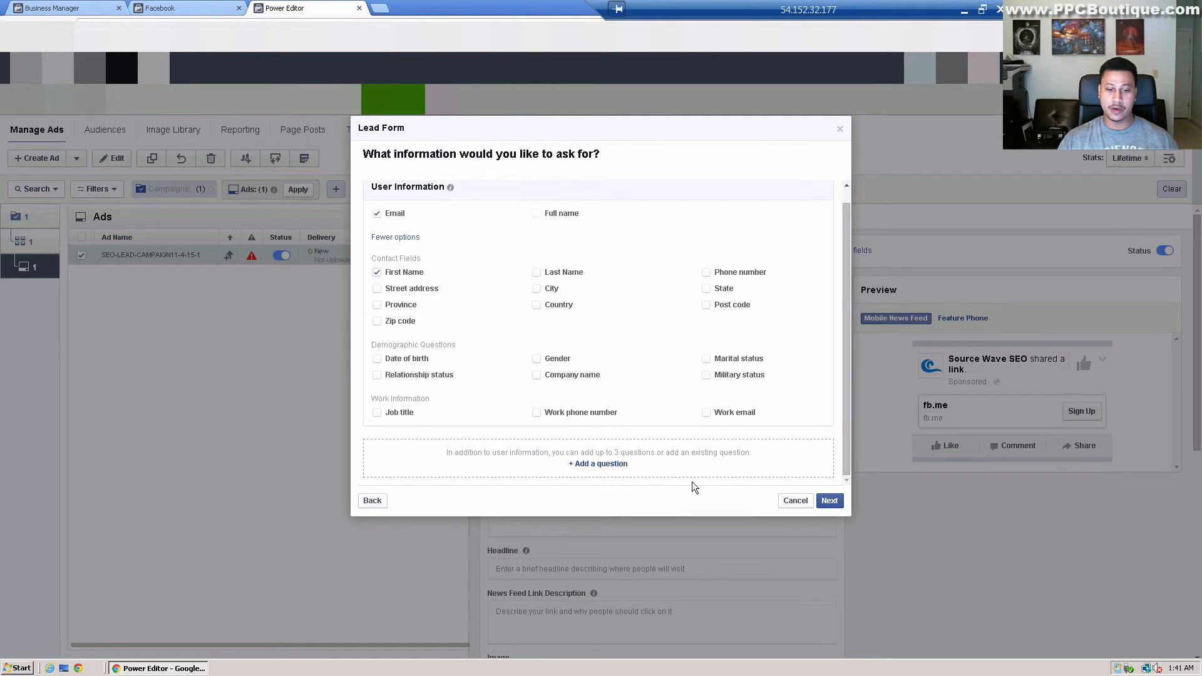
left_click(829, 501)
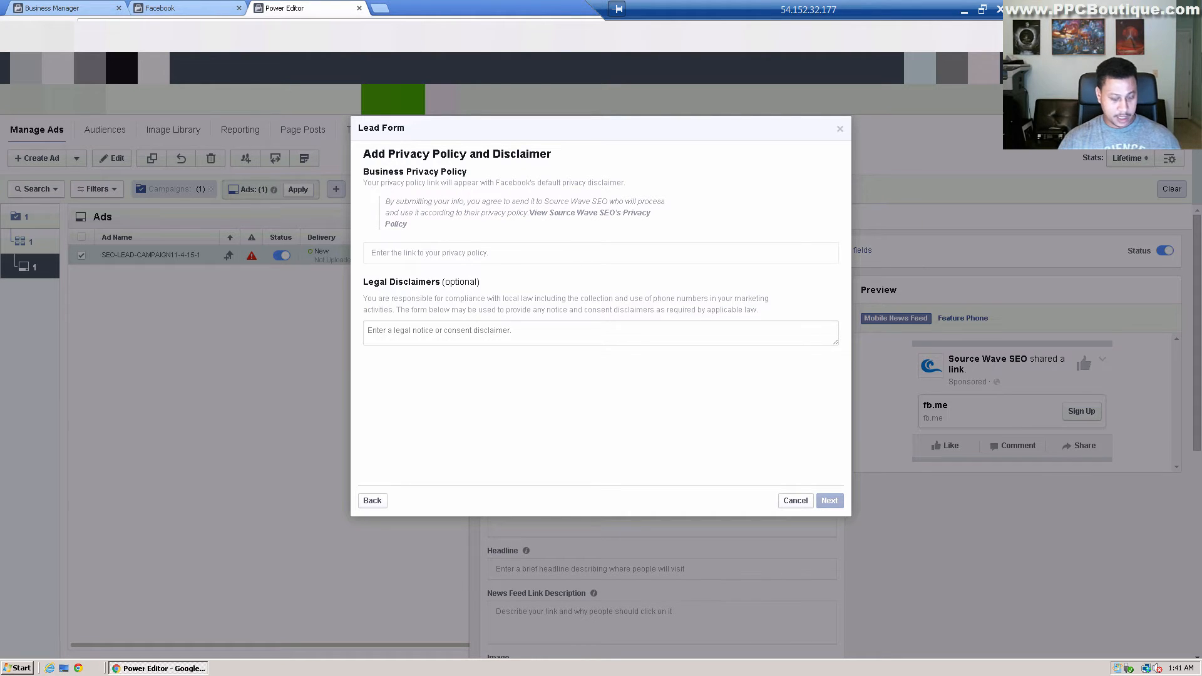
left_click(545, 255)
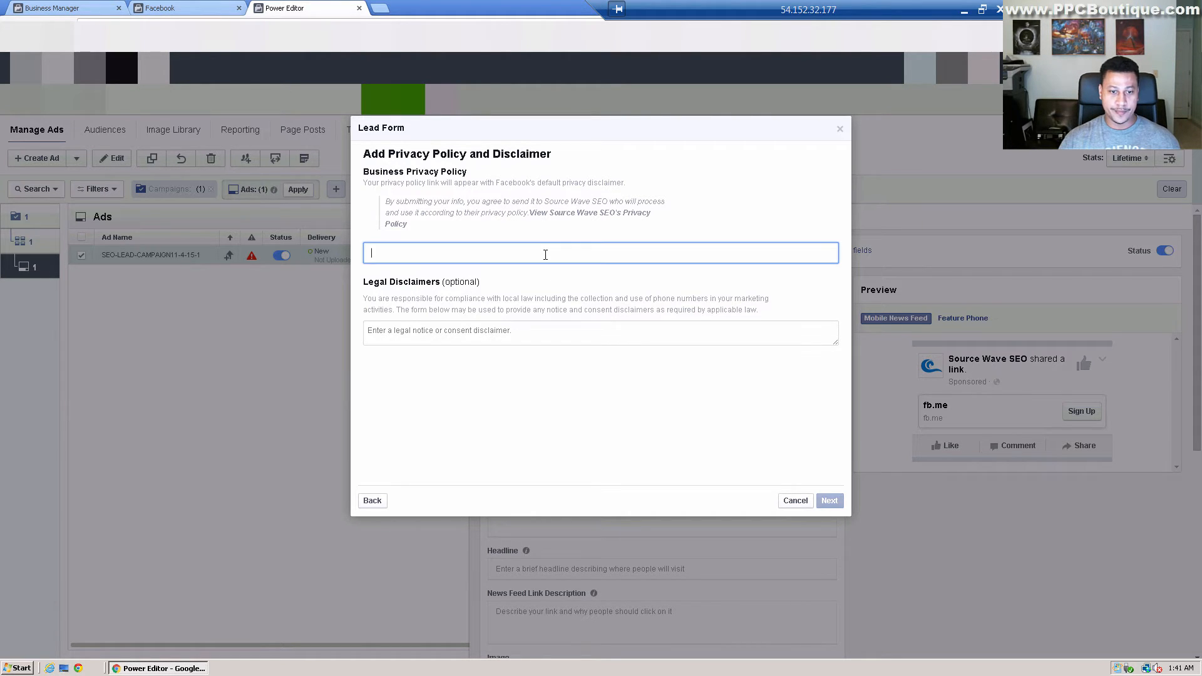
type("http://source-wave.com/product/privacy")
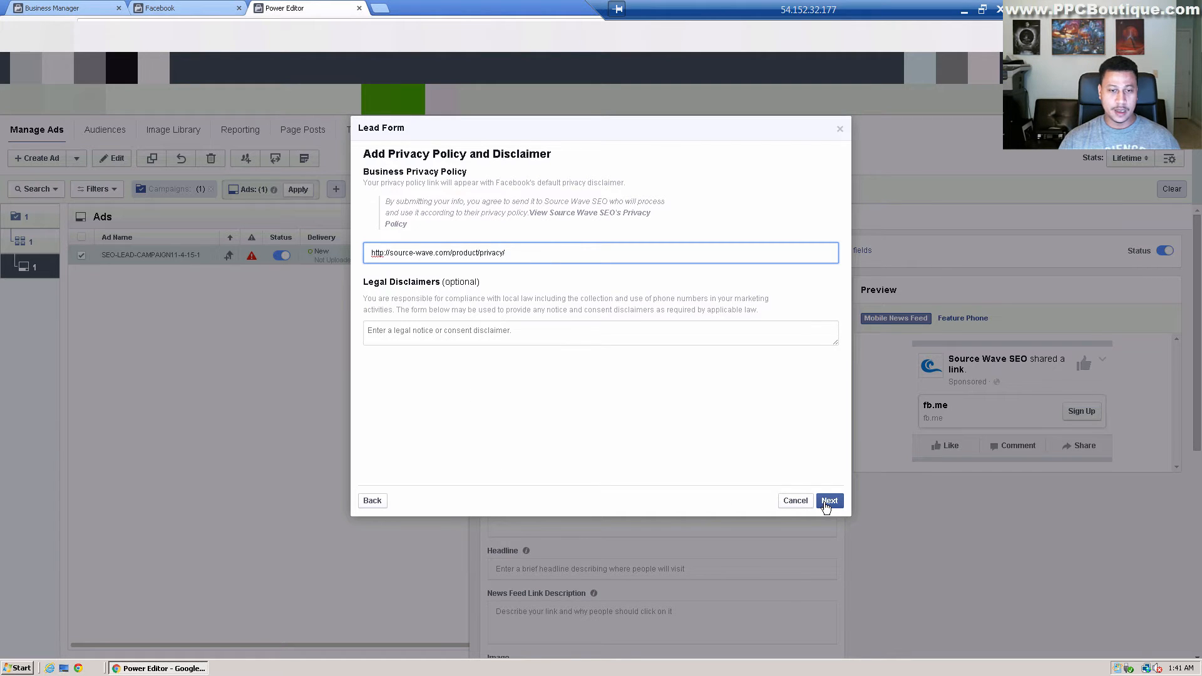
left_click(828, 504)
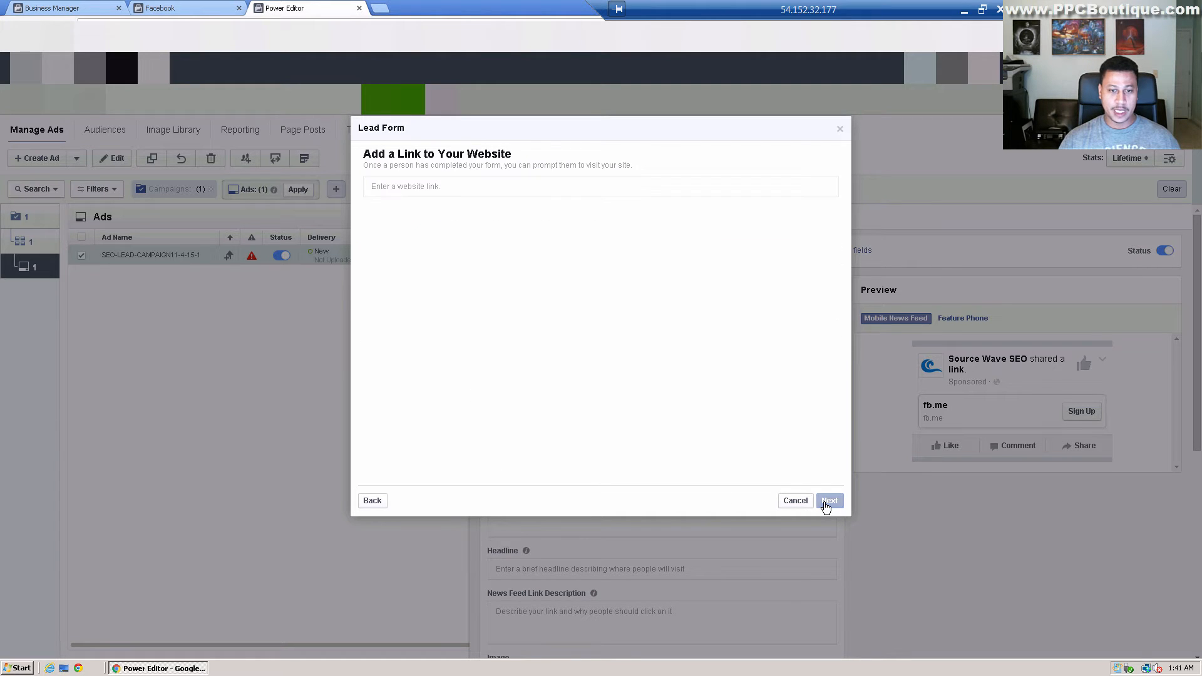
left_click(470, 196)
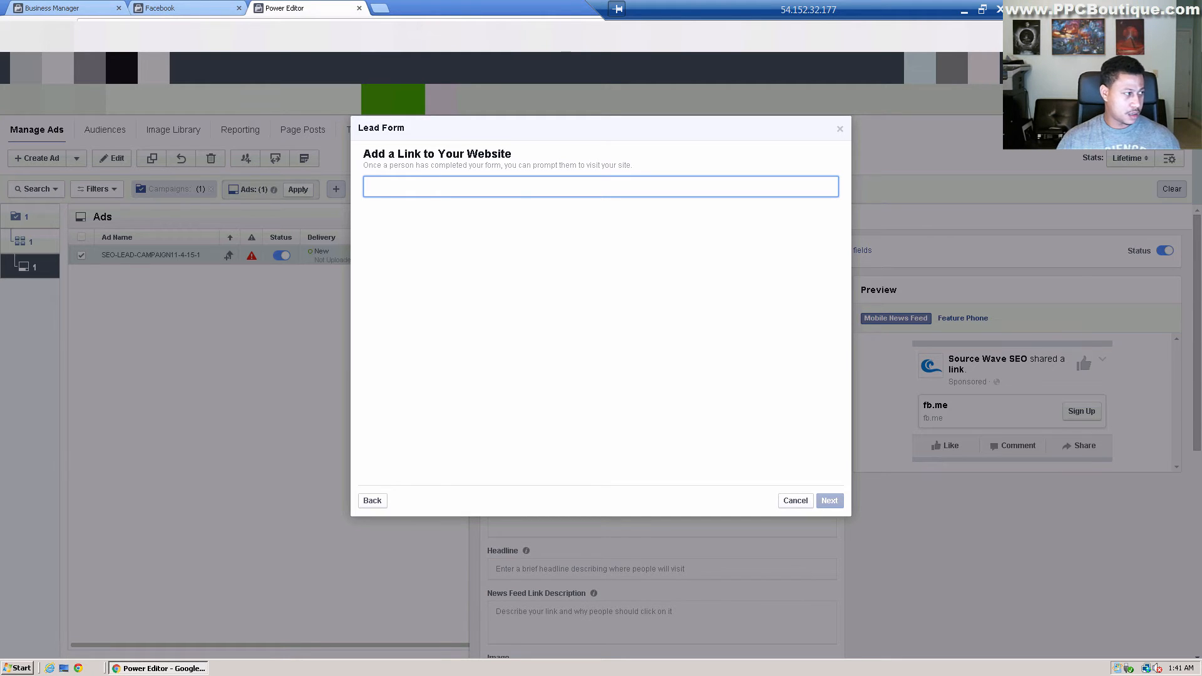
left_click(444, 186)
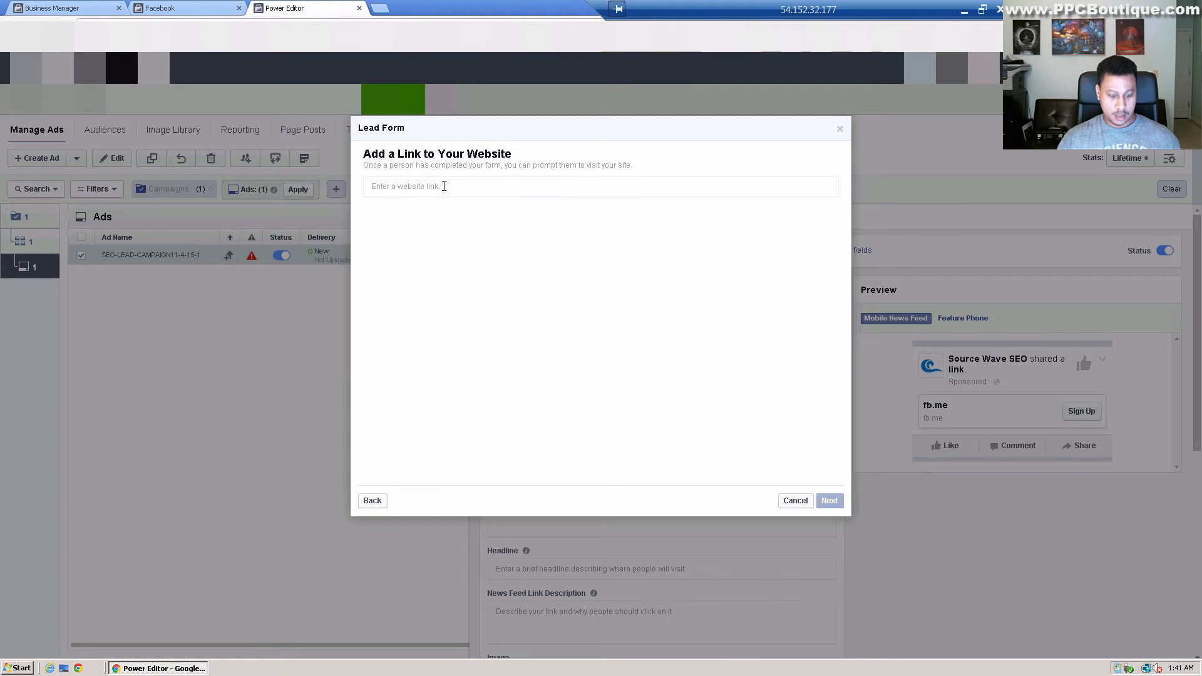
left_click(443, 189)
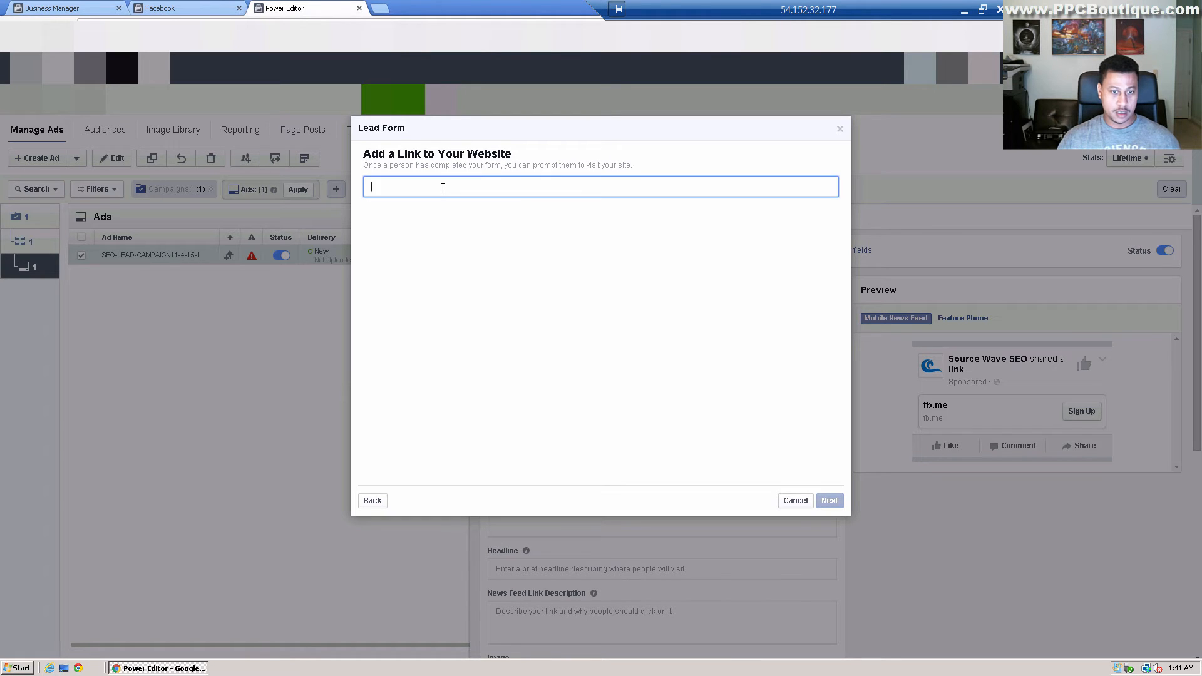
type("http://source-wave.com/dynasty/thanks-niches-2-ppcb/")
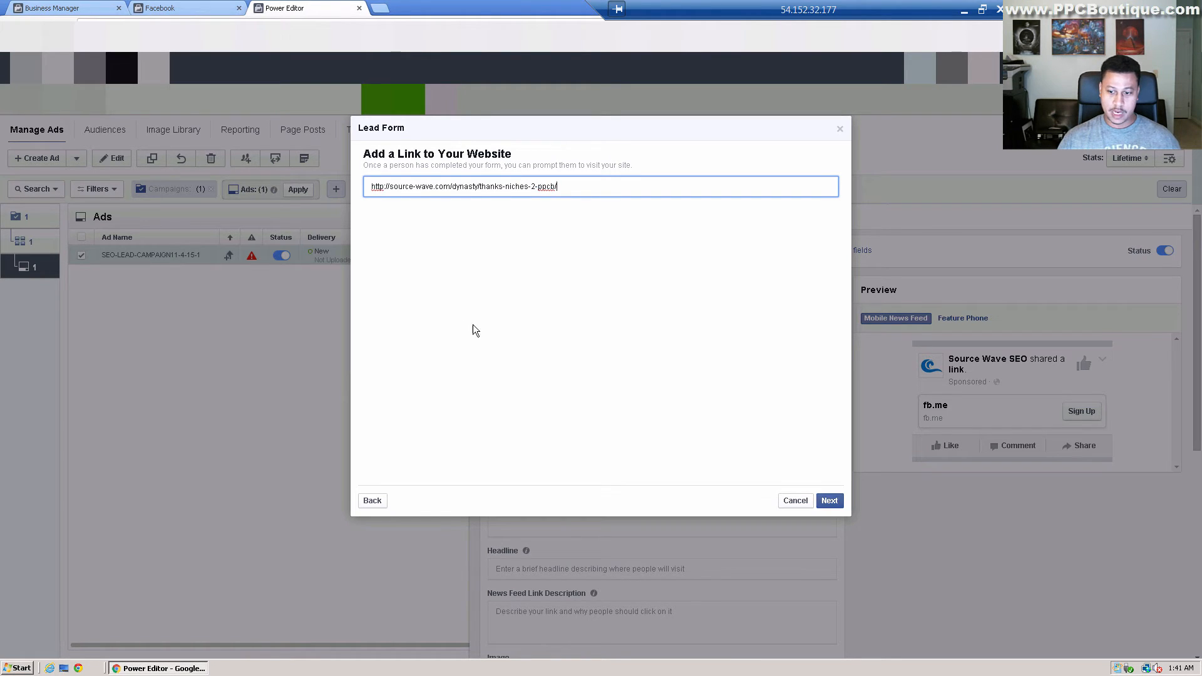
left_click(831, 501)
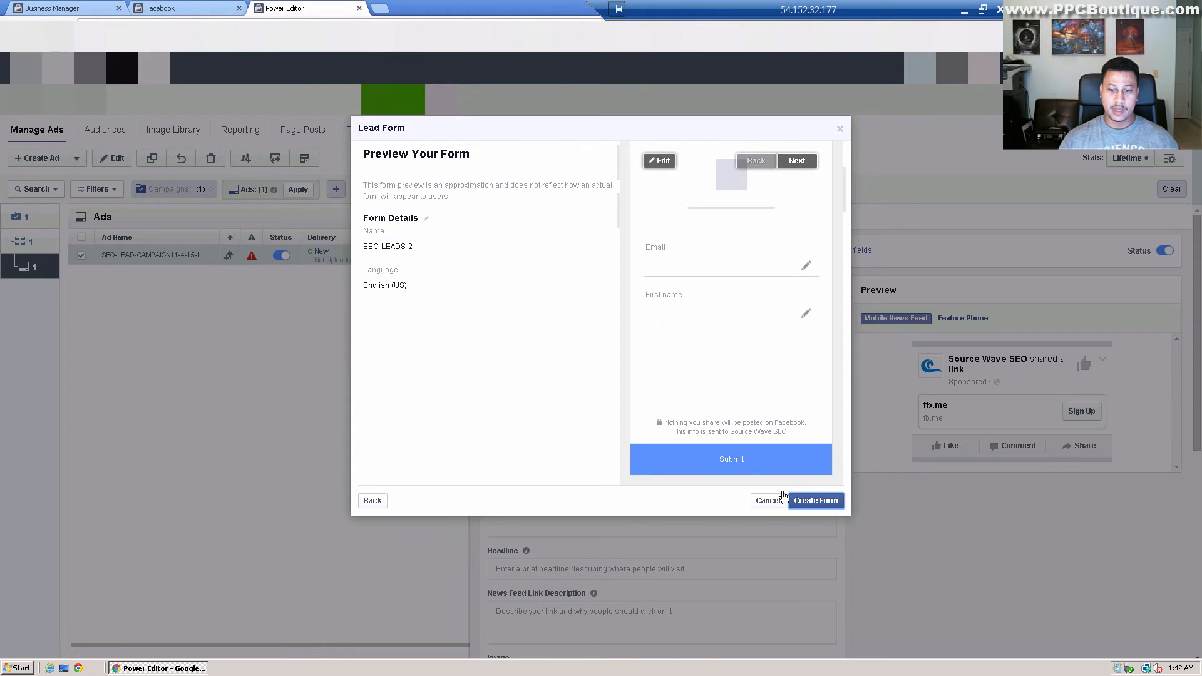
left_click(829, 503)
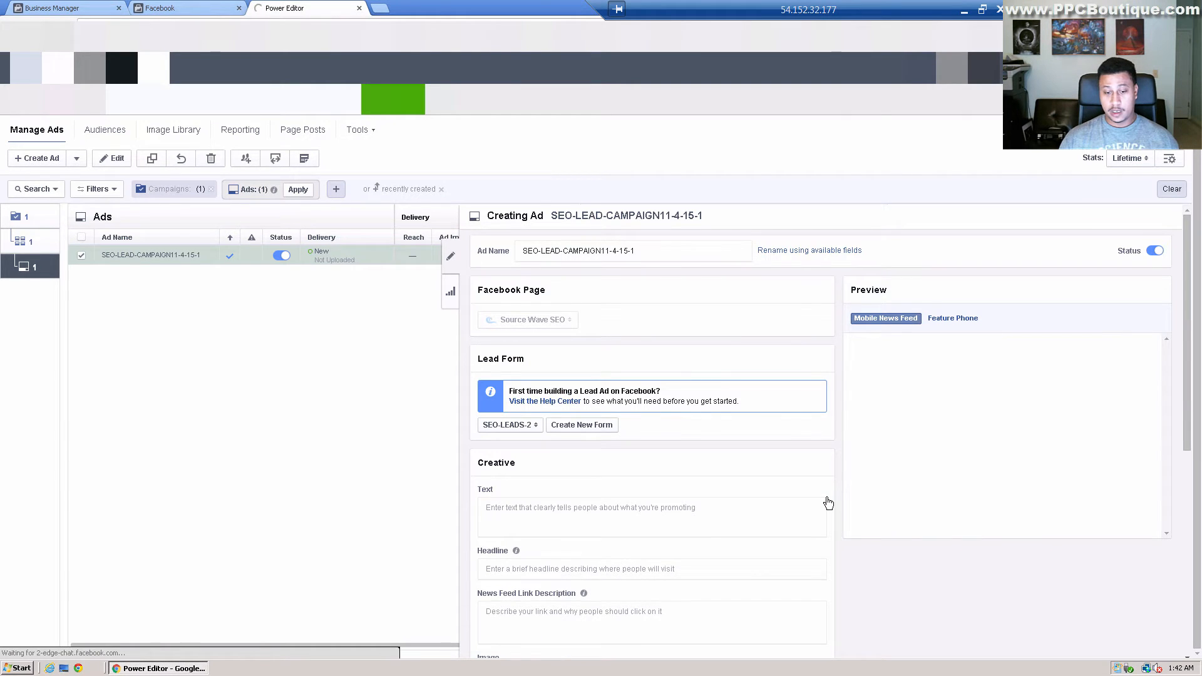
- Enter the ad headline "FREE .Pdf Reveals 524 Profitable SEO Niches..."
scroll(827, 503, "down", 1)
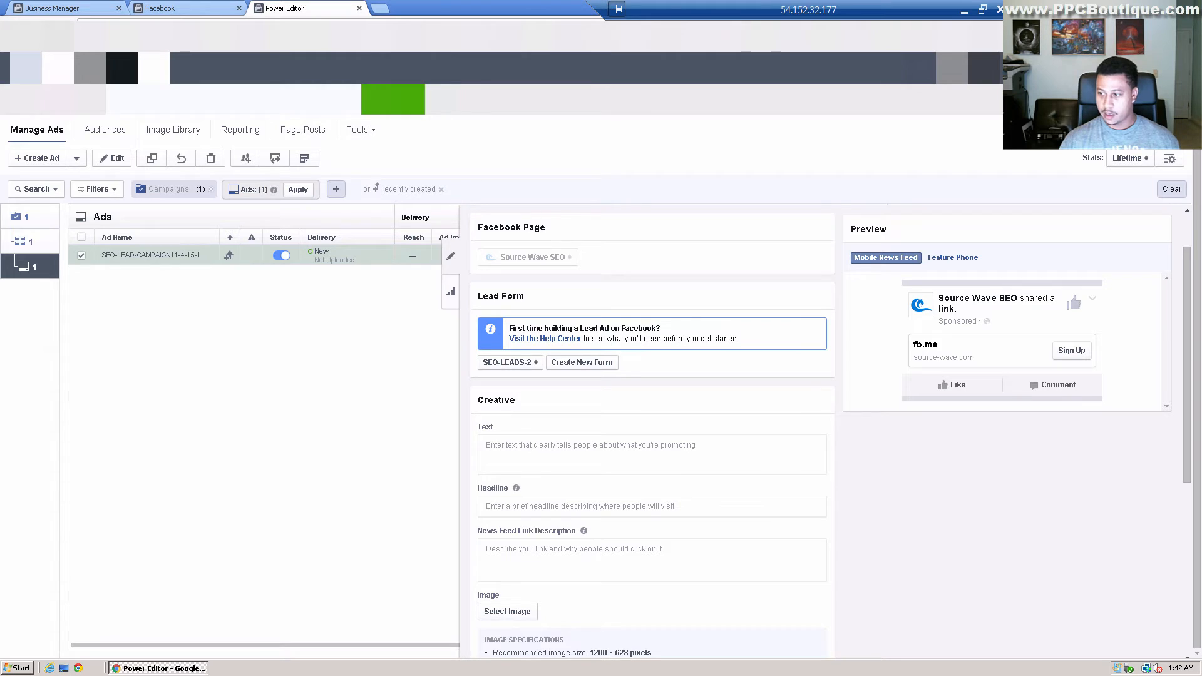
left_click(620, 506)
type("FREE .Pdf Reveals 524 Profitable SEO Niches")
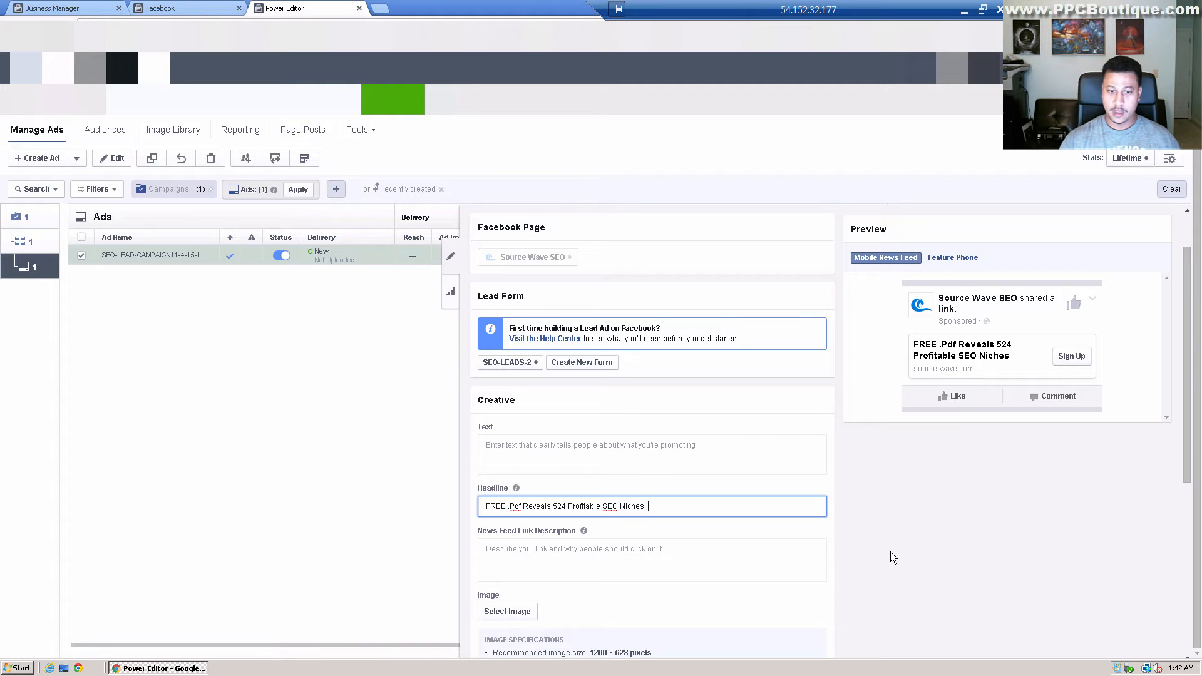
- Fill the ad's text with the promotional copy starting "Want 524 profitable SEO Niches where you can easily rank sites and profit from?"
left_click(613, 448)
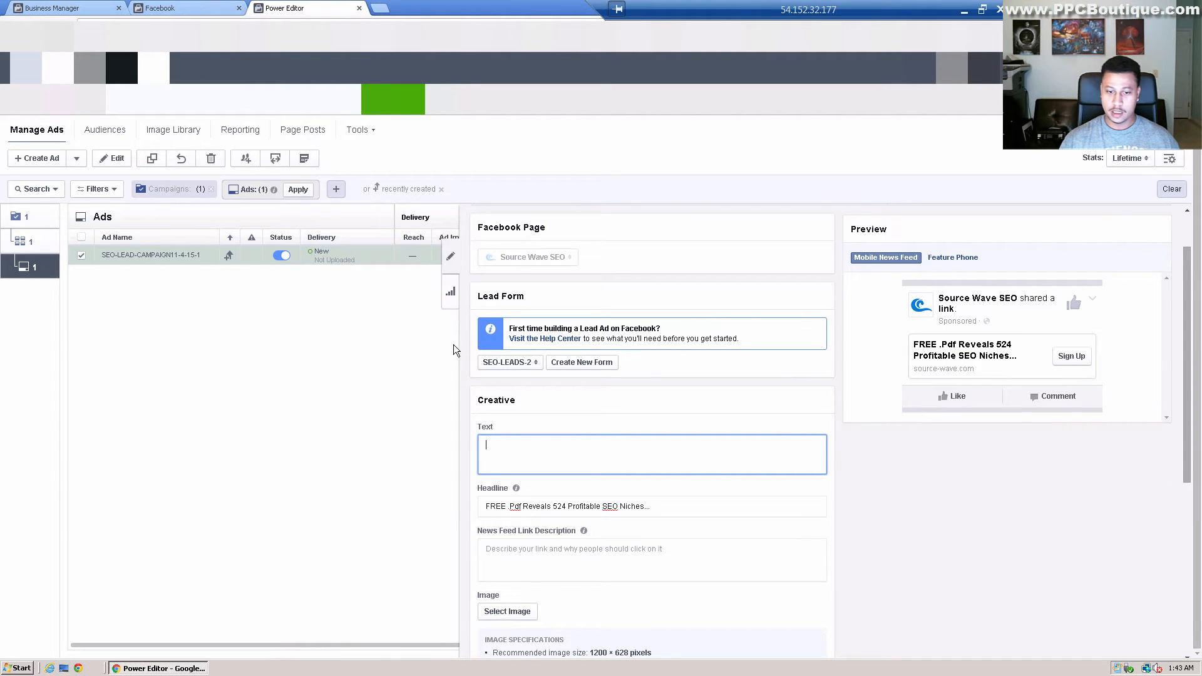
right_click(523, 451)
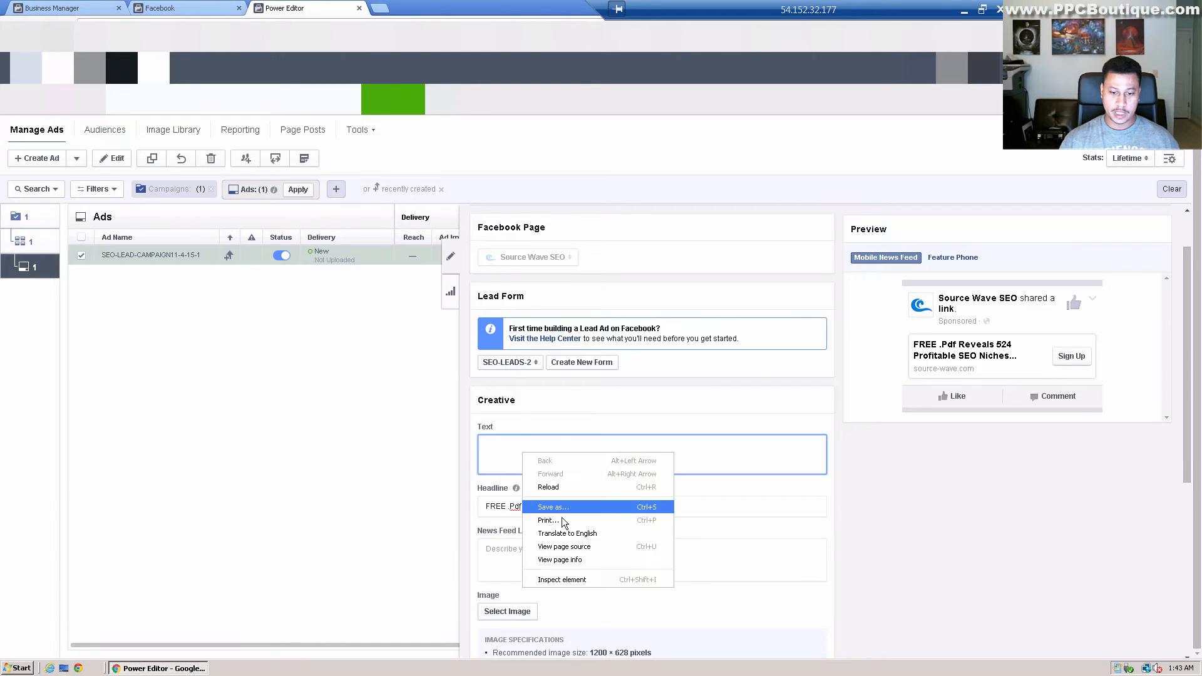
left_click(508, 465)
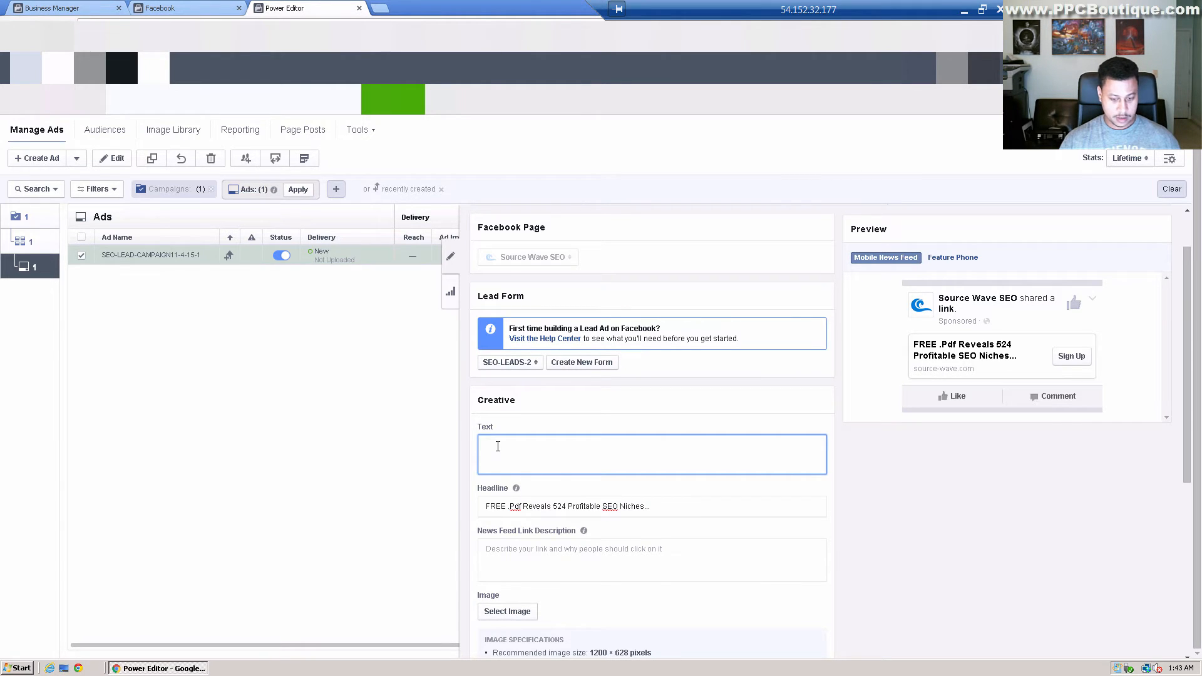
type("Want 524 profitable SEO Niches where you can easily rank sites and profit from?  Hi, Alex Becker here and I'm giving away a FREE copy of my \"524 Profitable SEO Niches PDF\" which will reveal niches that I have verified as high revenue markets for you to dominate. These are huge niches with exponential growth that I have profited from myself and you can too. Just go here and get your copy today! ===> https://ppcboutique.iljmp.com/58/524niche1")
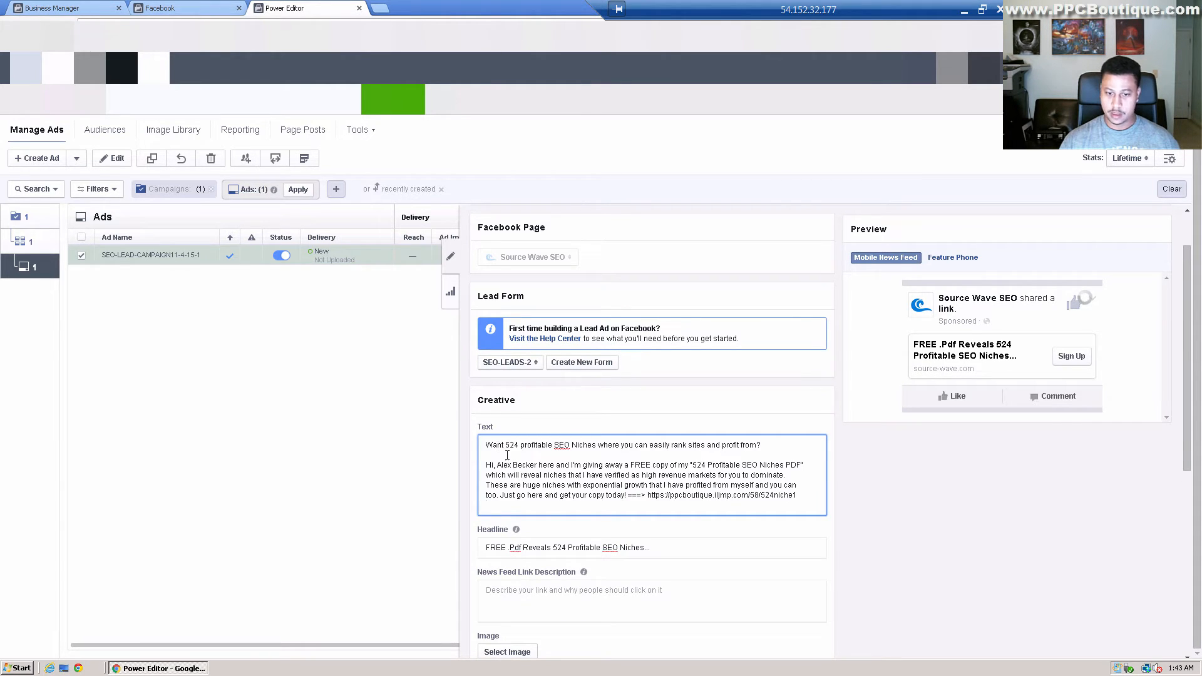
left_click(487, 445)
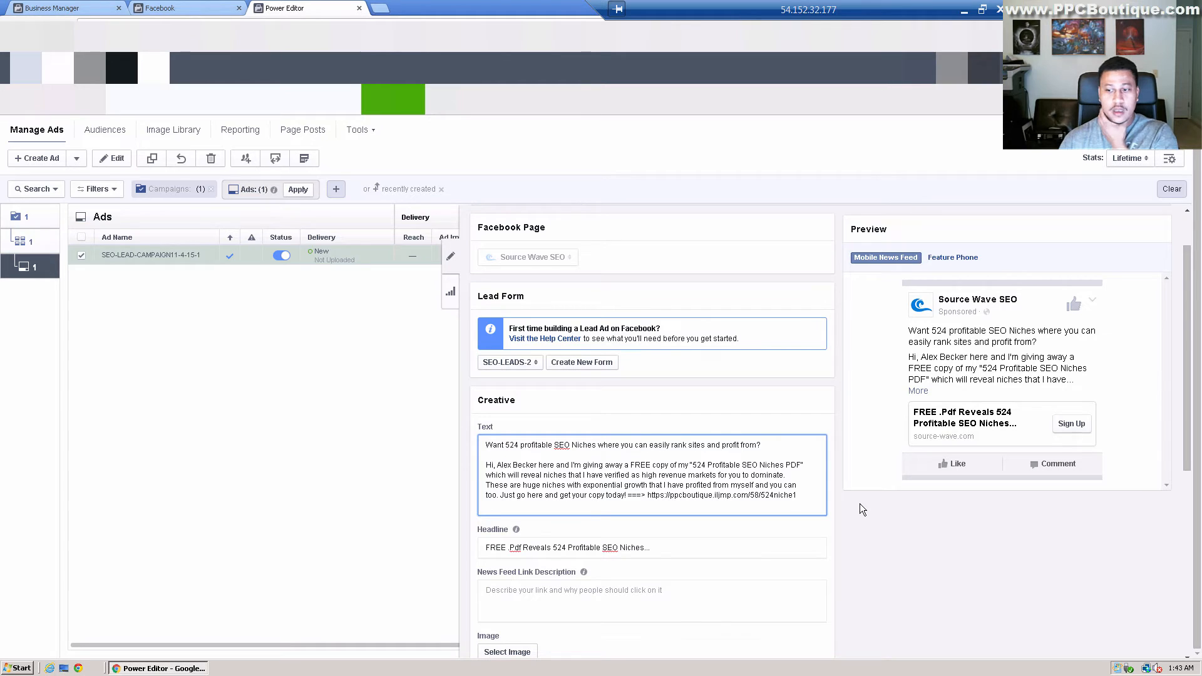
- Enter "Go Here & Download For Immediate Access!" as the ad's News Feed link description
scroll(740, 548, "down", 2)
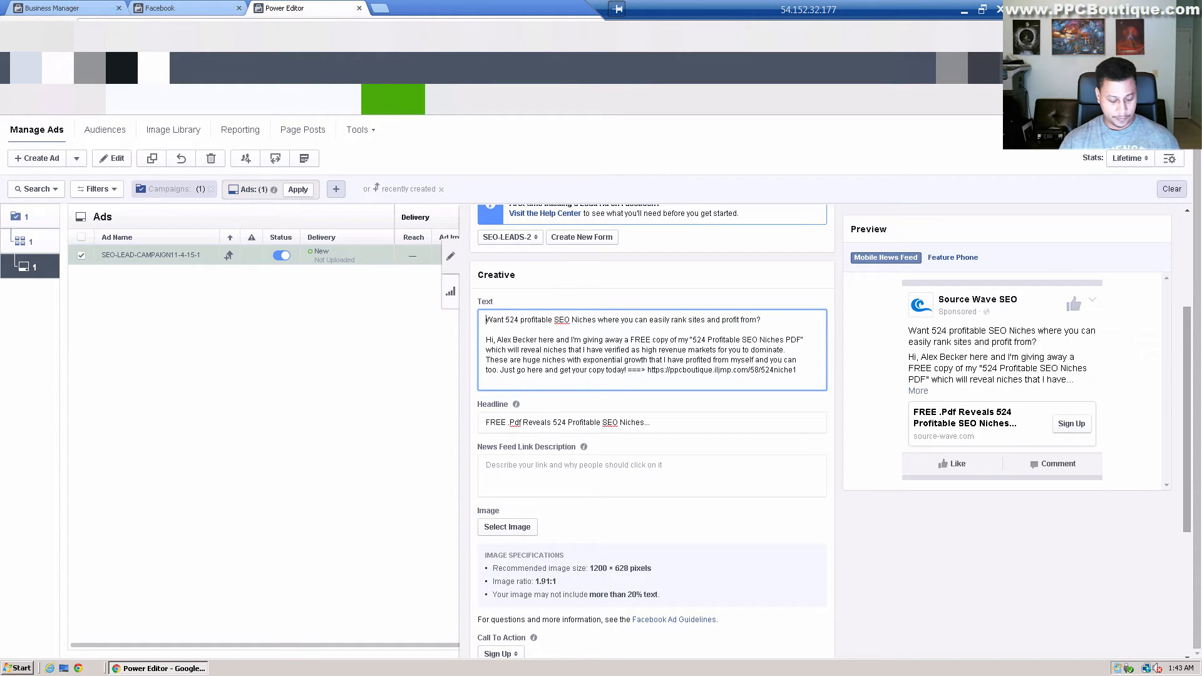
left_click(563, 481)
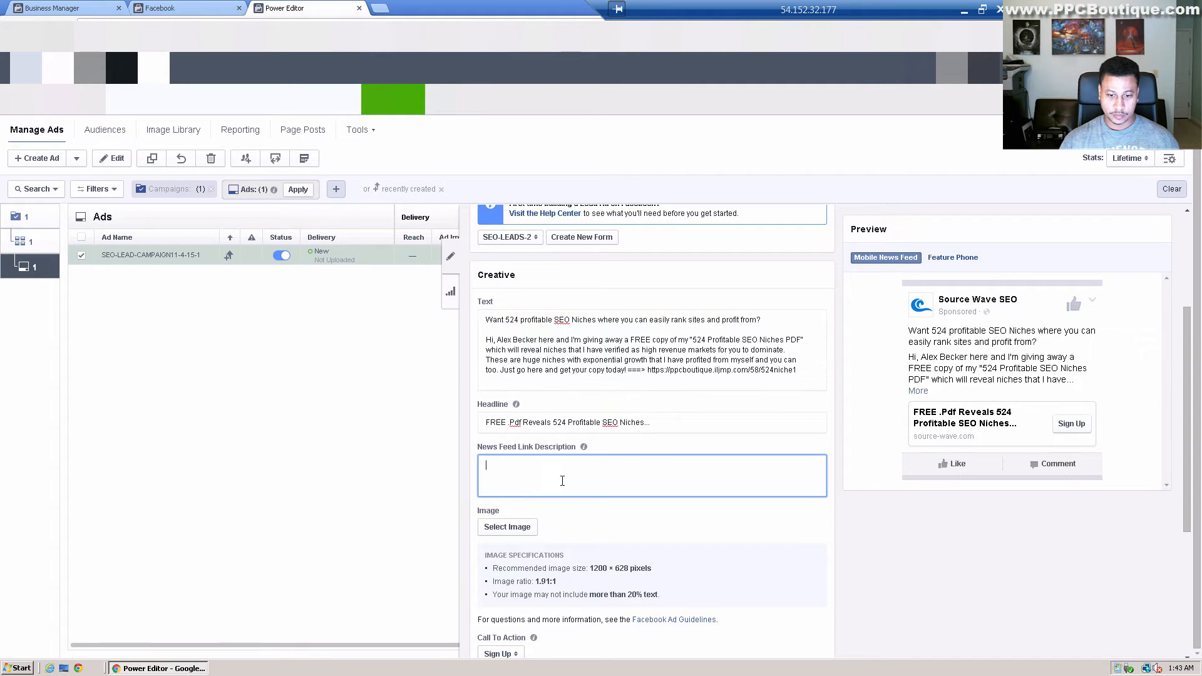
type("Go Here & Download For Immediate Access!")
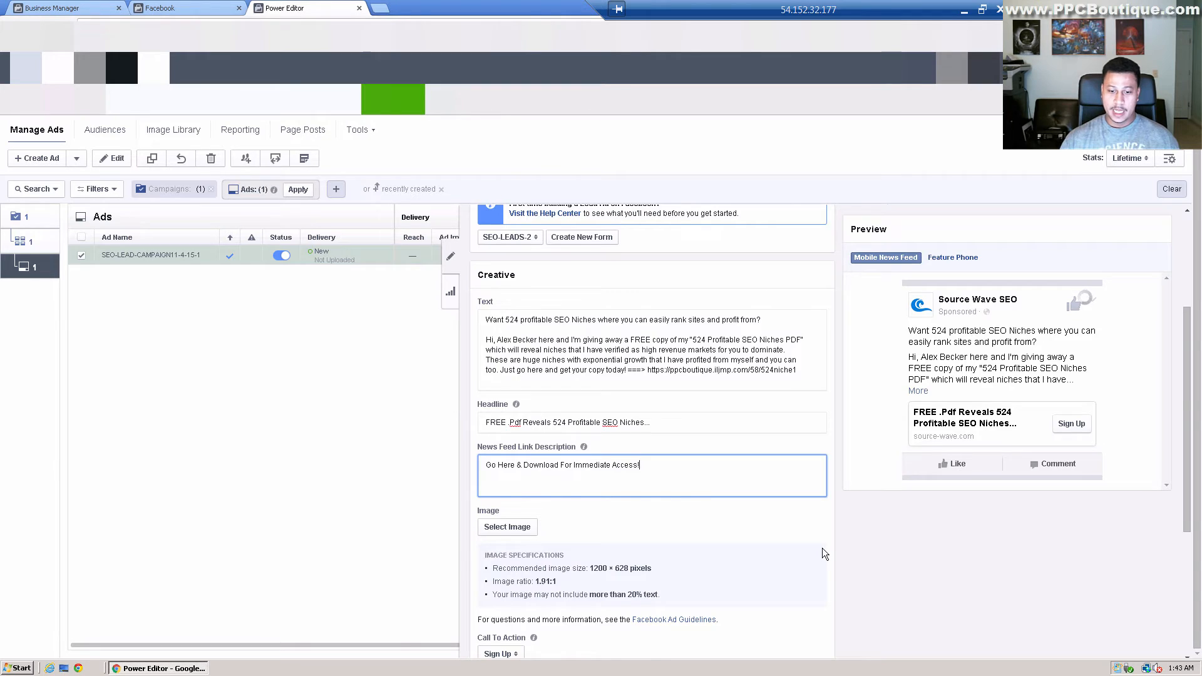
- Add the yellow banner with the blue "Get The SEO Ad Method Template" circle from the image library as the ad image
scroll(821, 551, "down", 2)
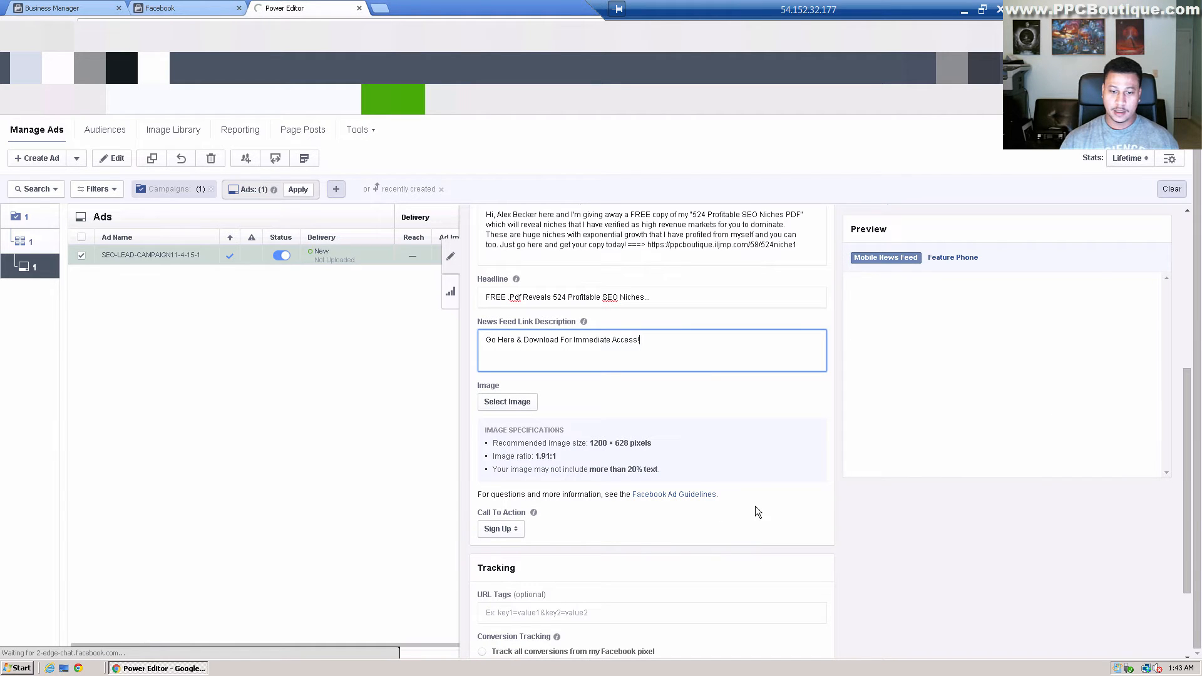
left_click(516, 408)
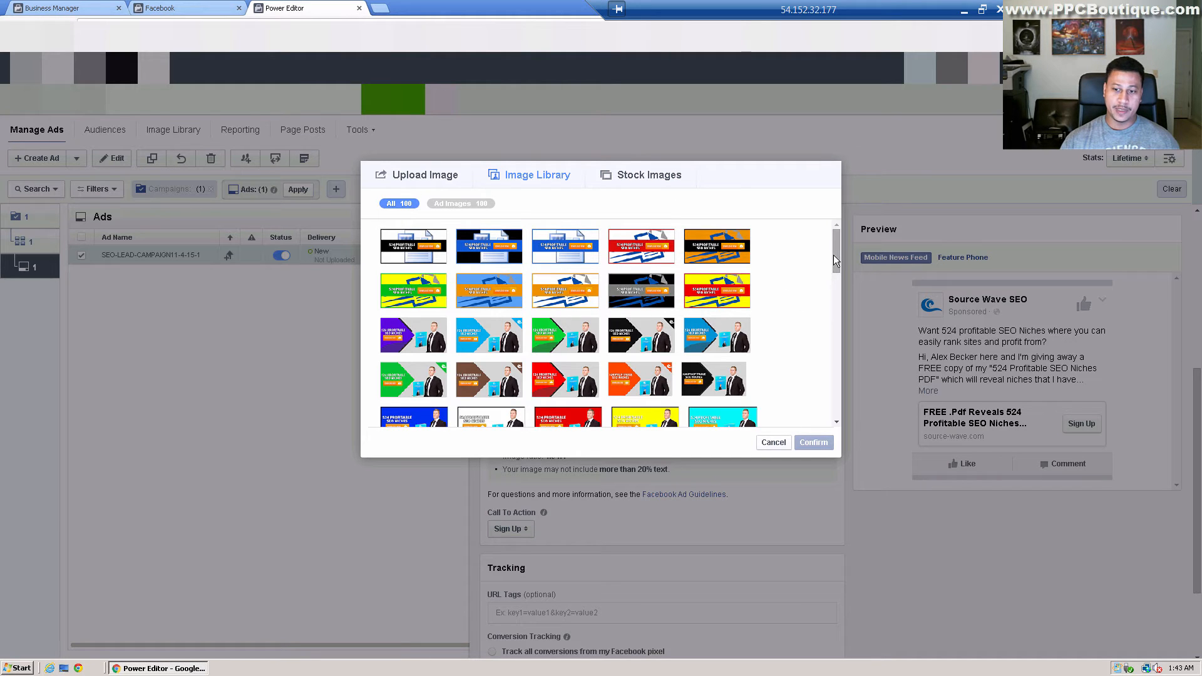
left_click_drag(833, 255, 839, 381)
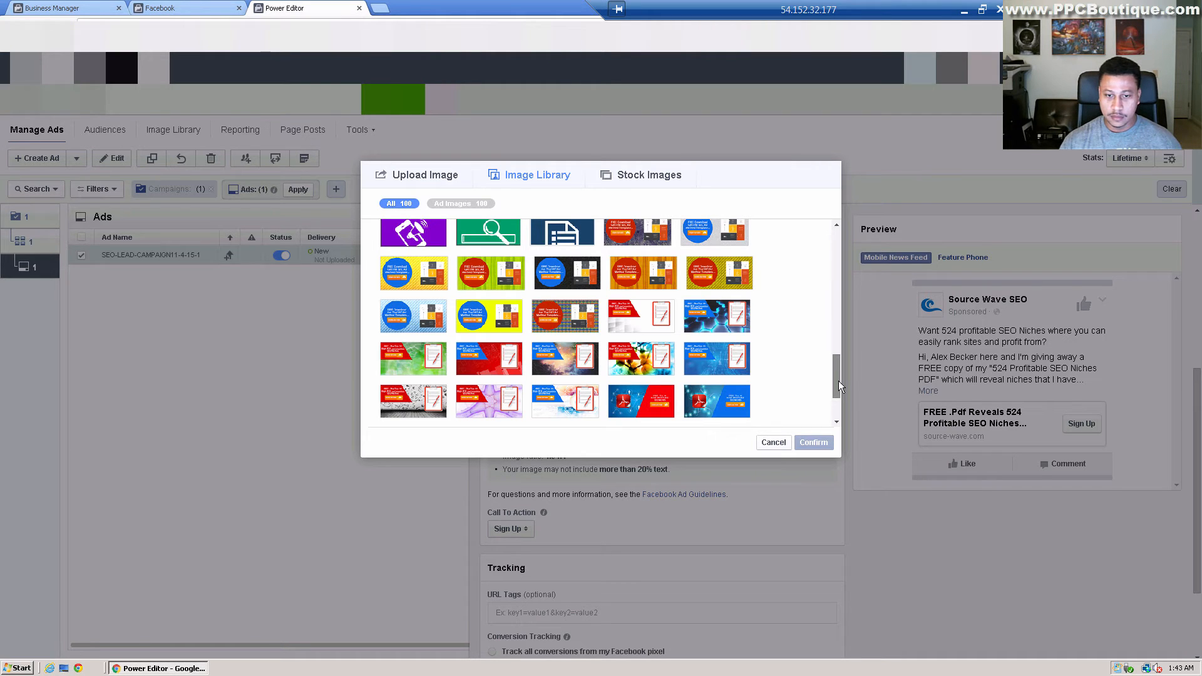
left_click(438, 271)
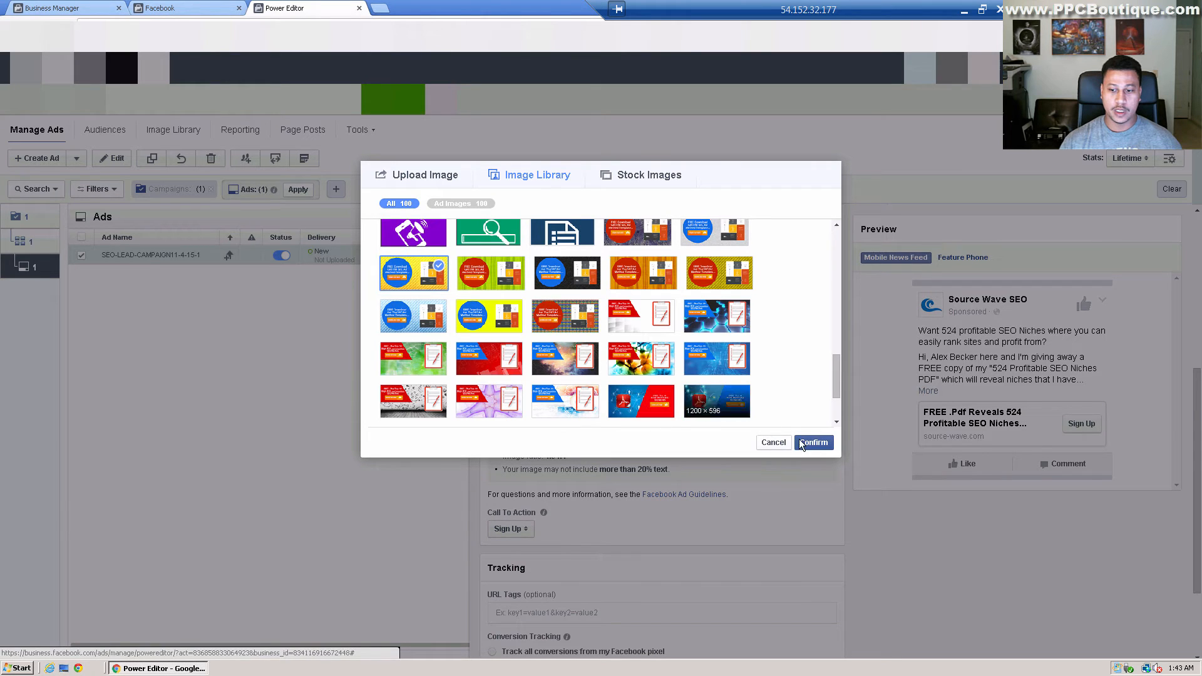
left_click(801, 443)
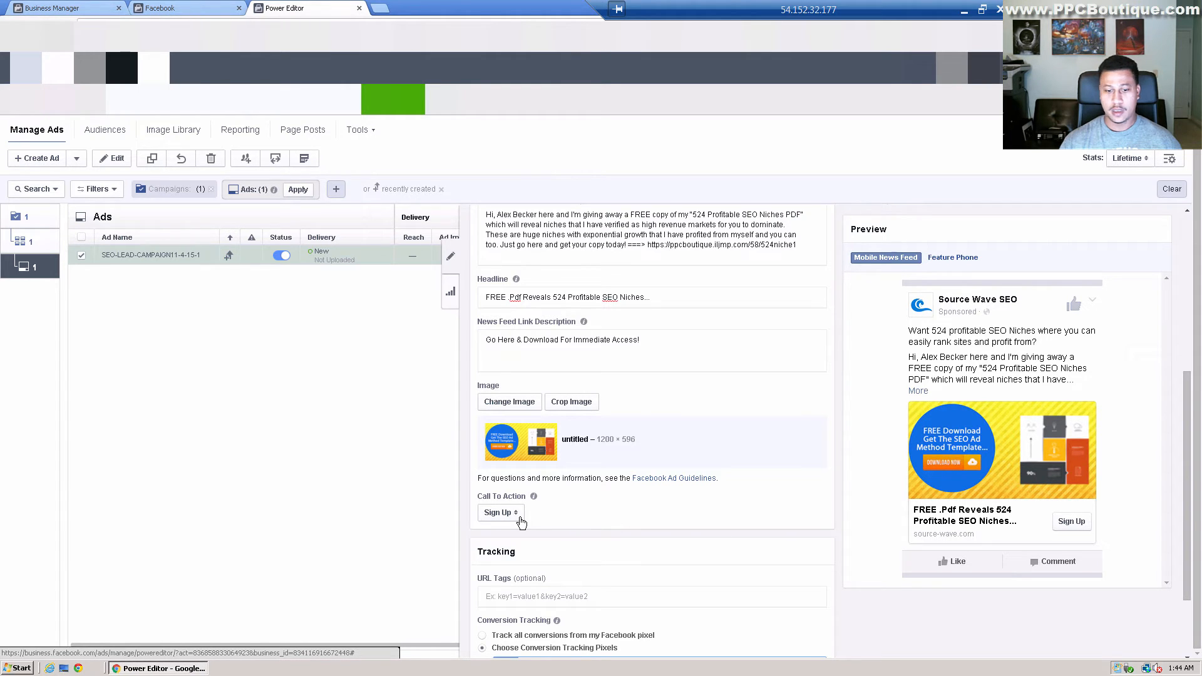
- Set the ad's call to action to Download and change its image to the red "524 Profitable SEO Niches" banner from the image library
left_click(521, 522)
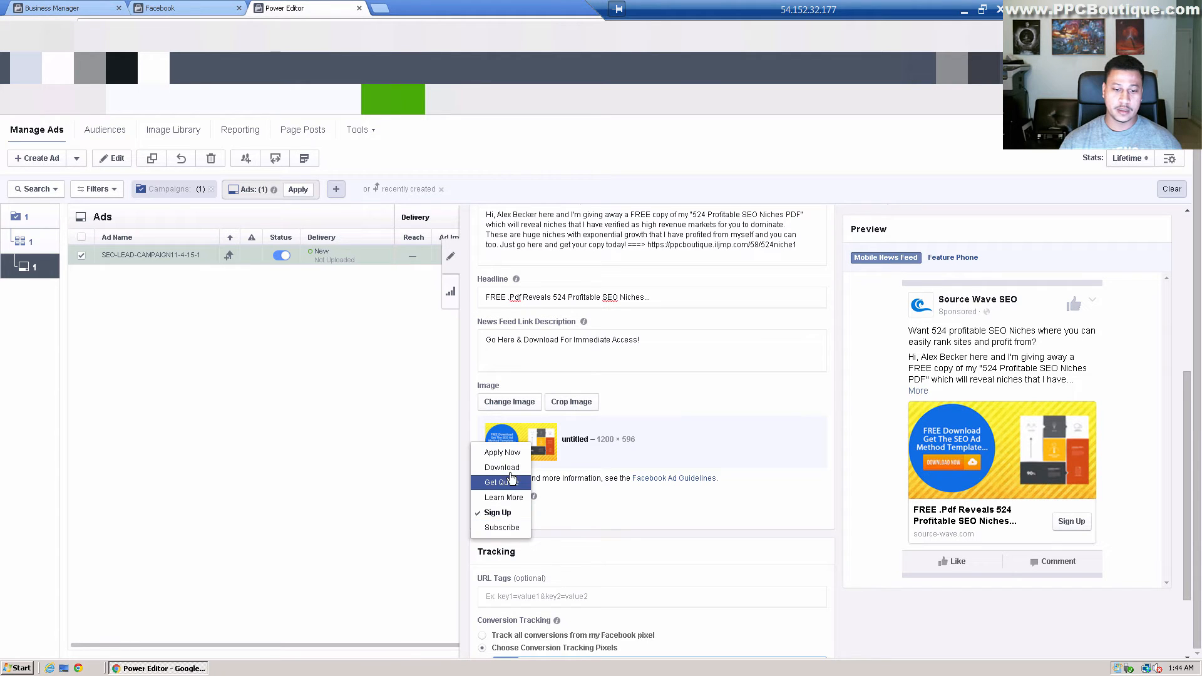
left_click(512, 469)
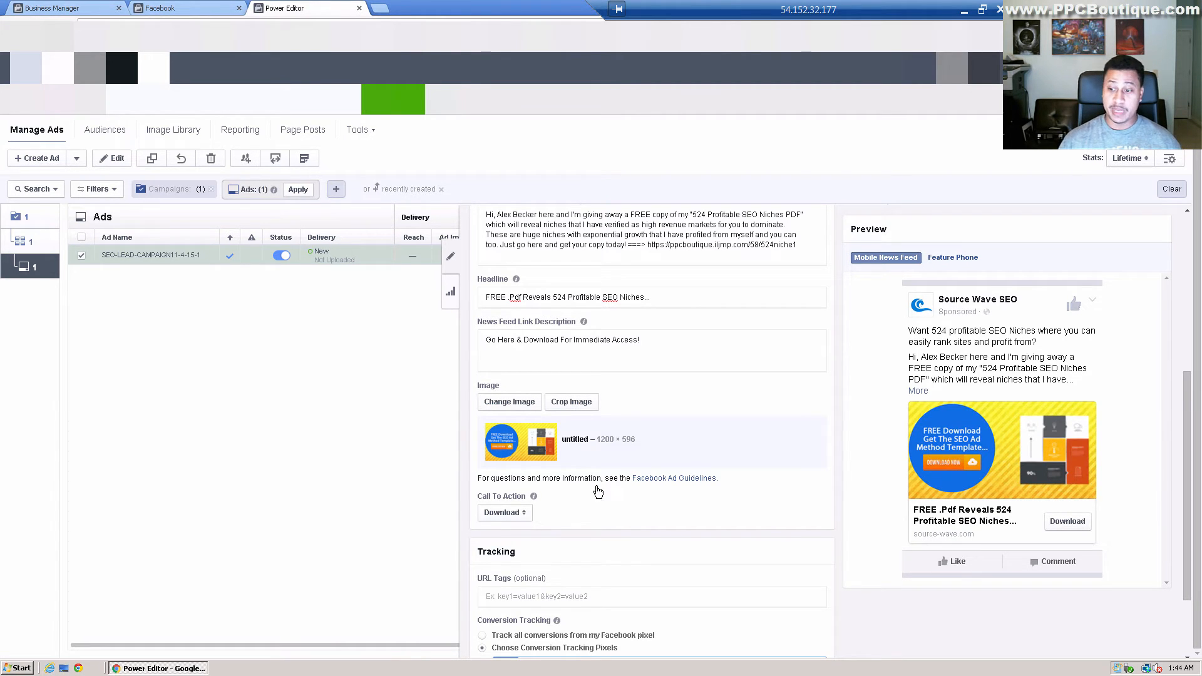
scroll(697, 478, "down", 2)
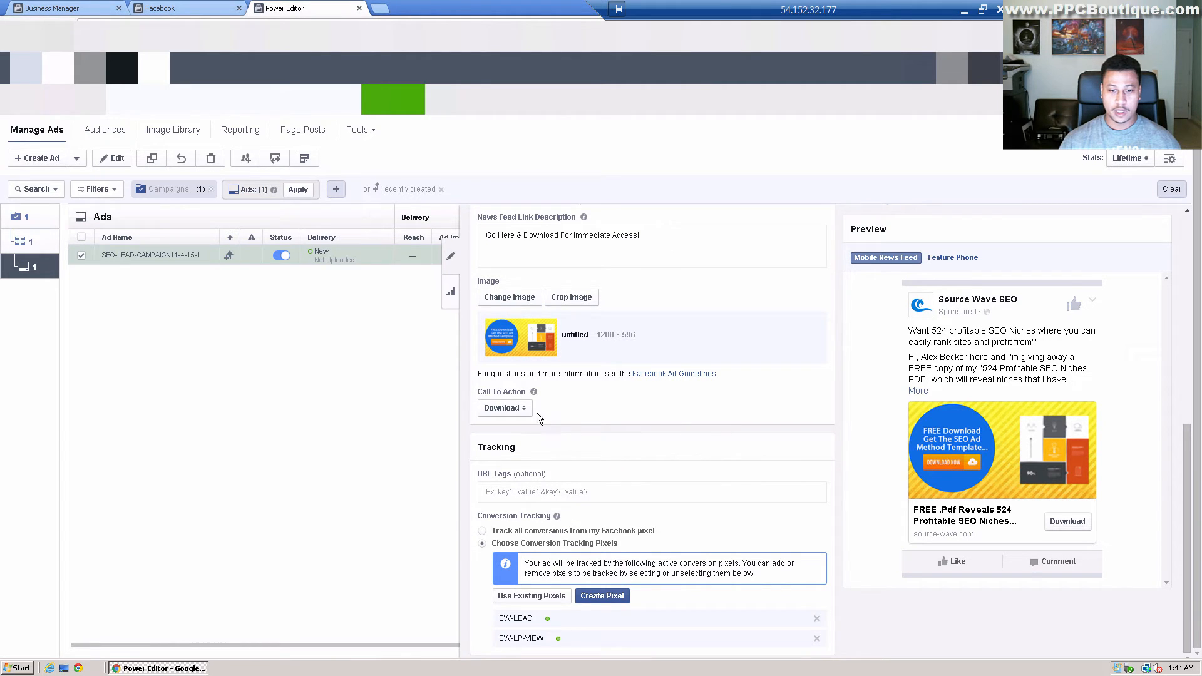
left_click(504, 301)
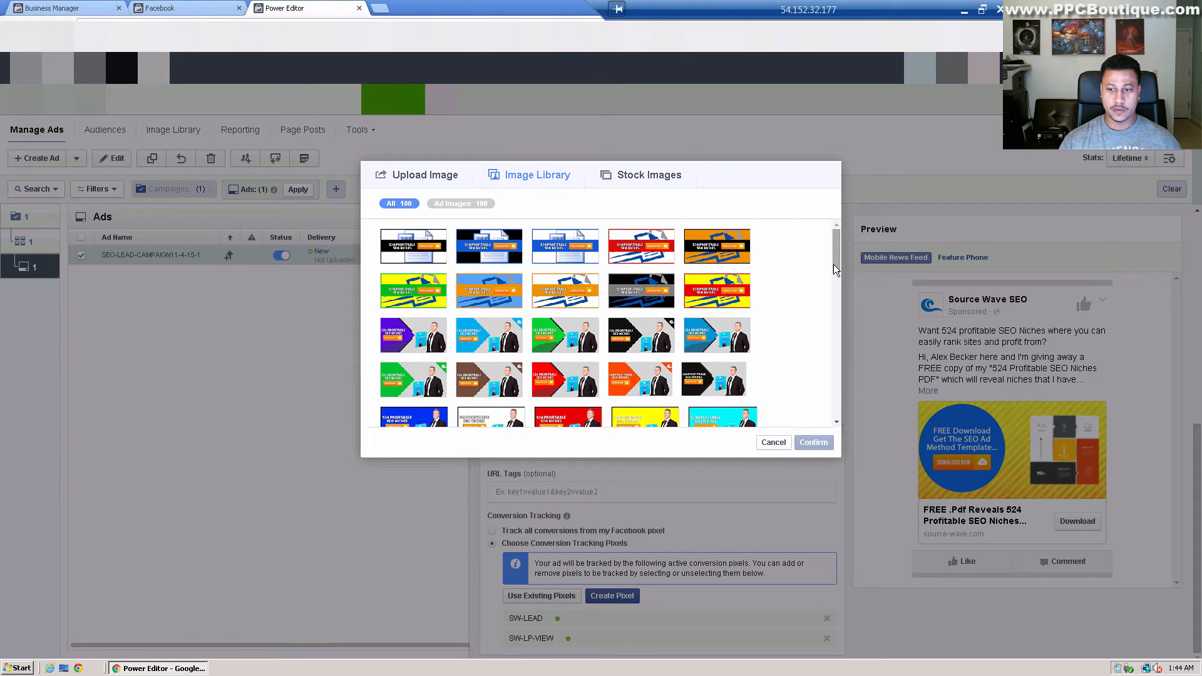
left_click_drag(833, 264, 836, 276)
scroll(836, 276, "down", 1)
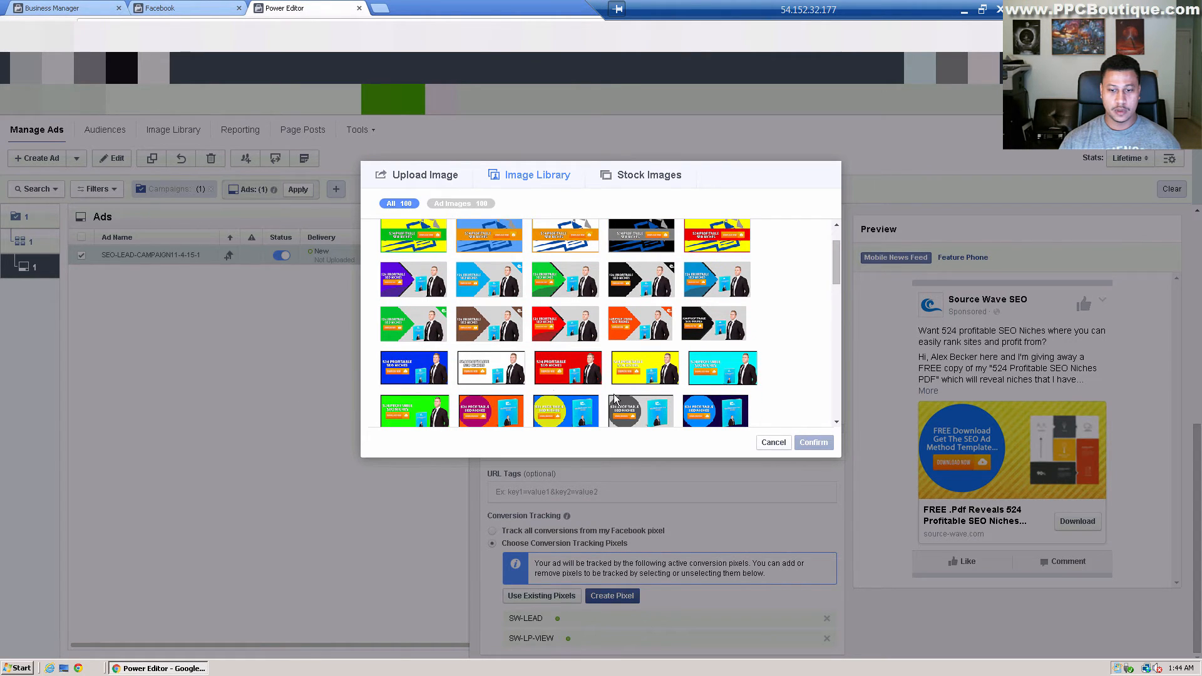
left_click(586, 377)
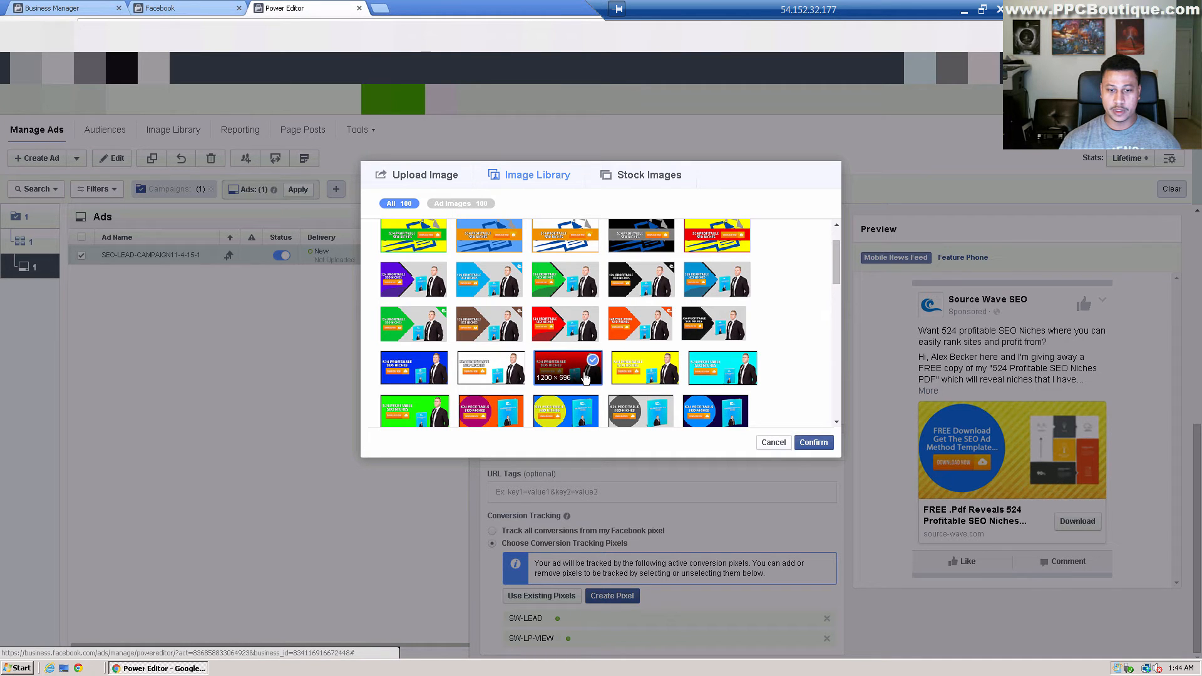
left_click(803, 444)
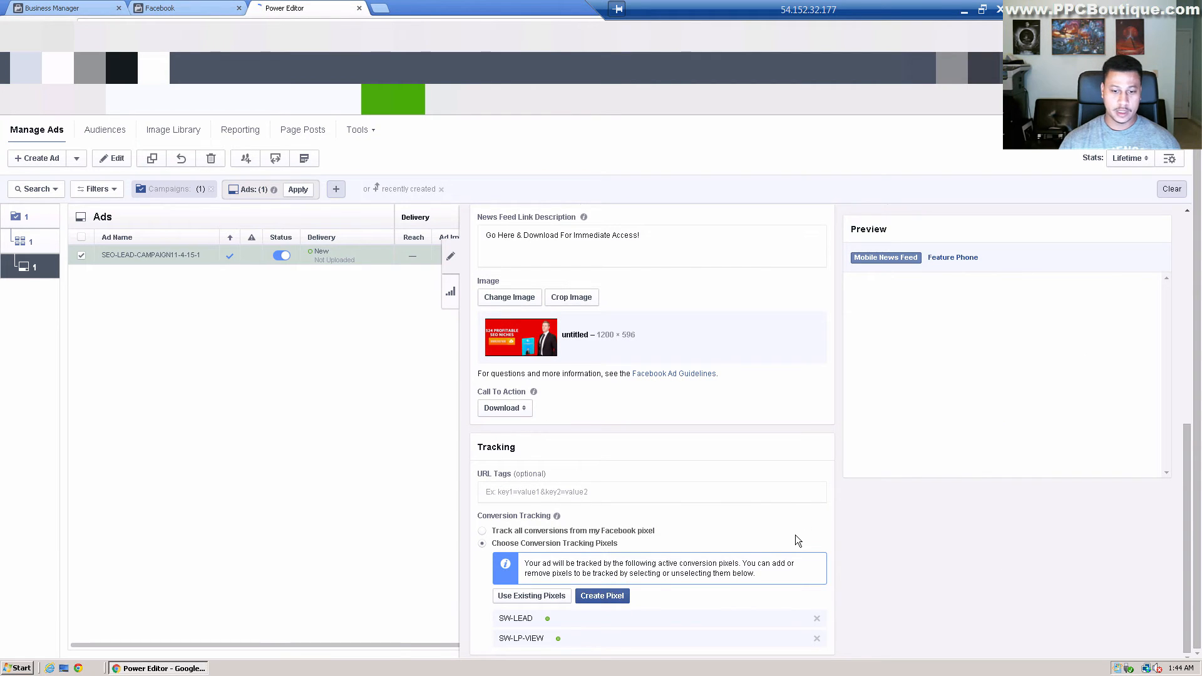
- Leave the URL tags empty and set conversion tracking to track all conversions from the Facebook pixel
left_click(647, 491)
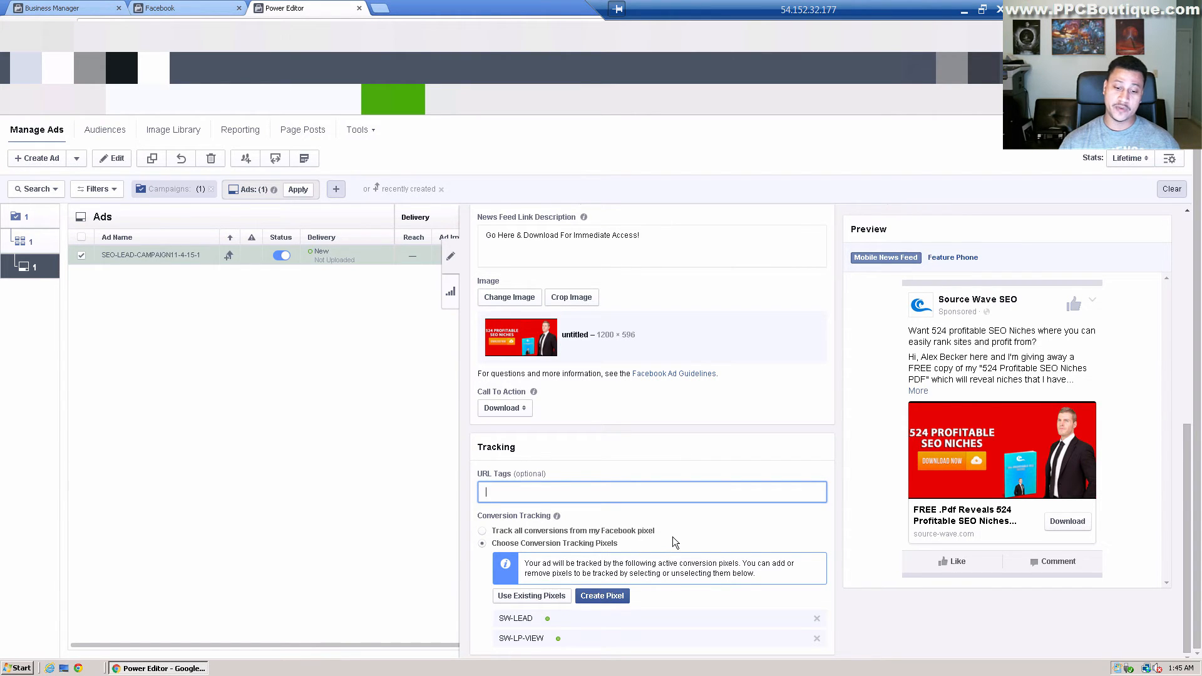
left_click(486, 538)
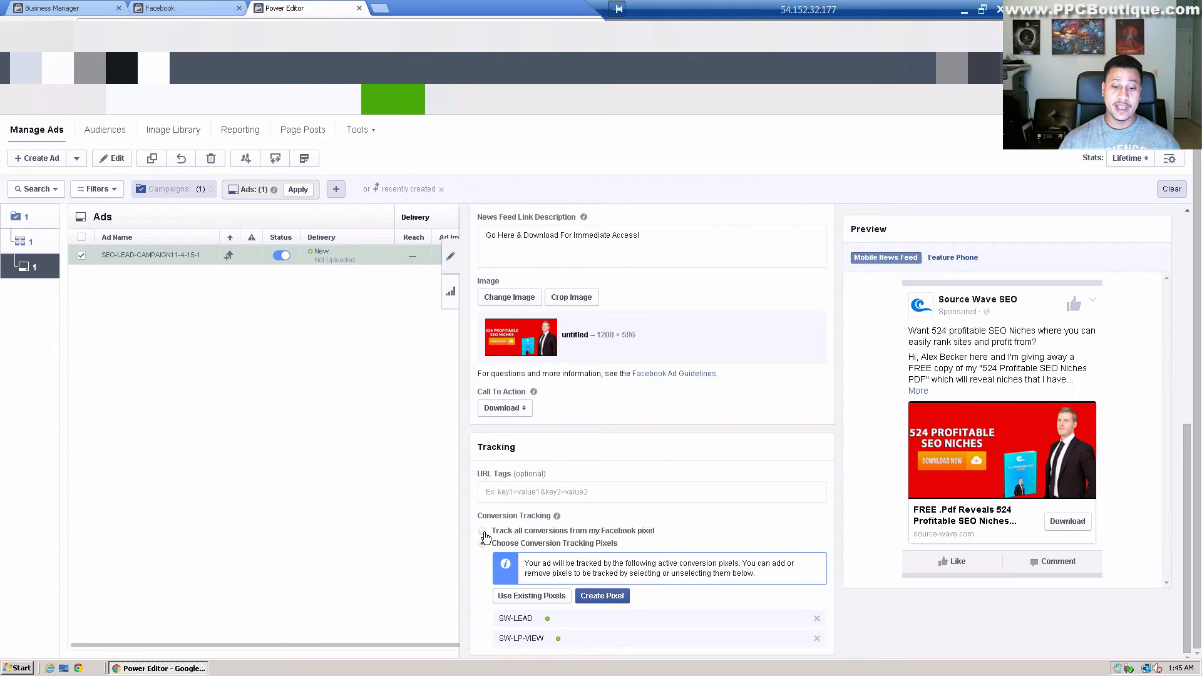
left_click(484, 532)
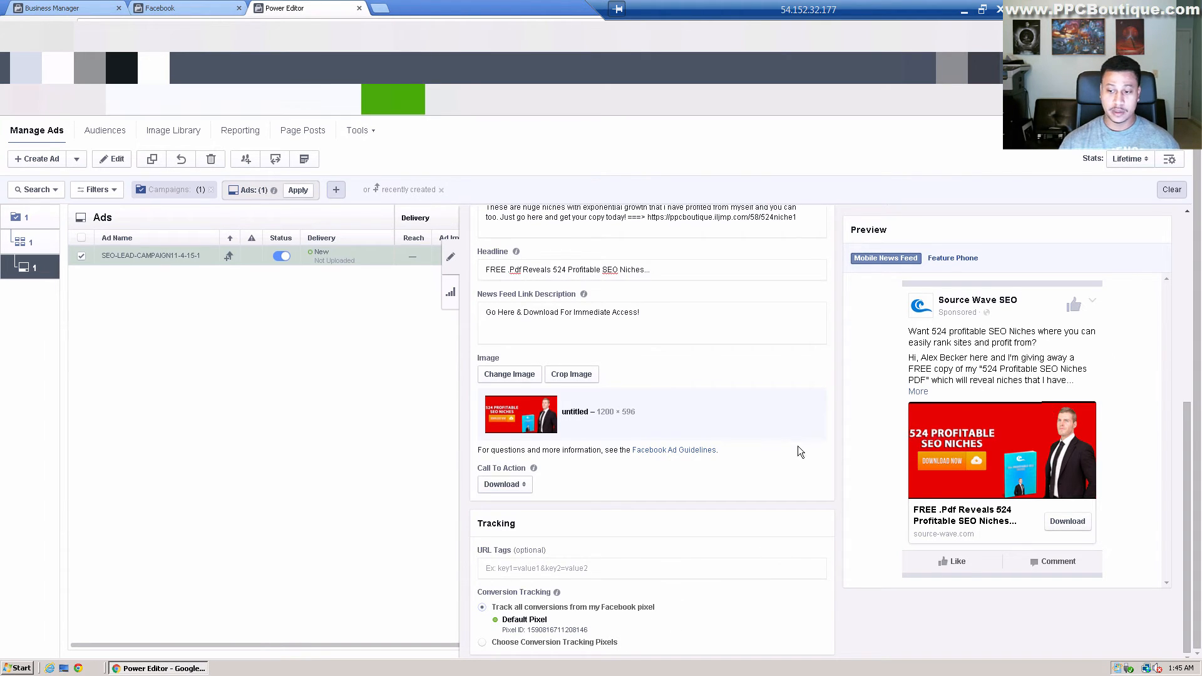
scroll(788, 450, "up", 1)
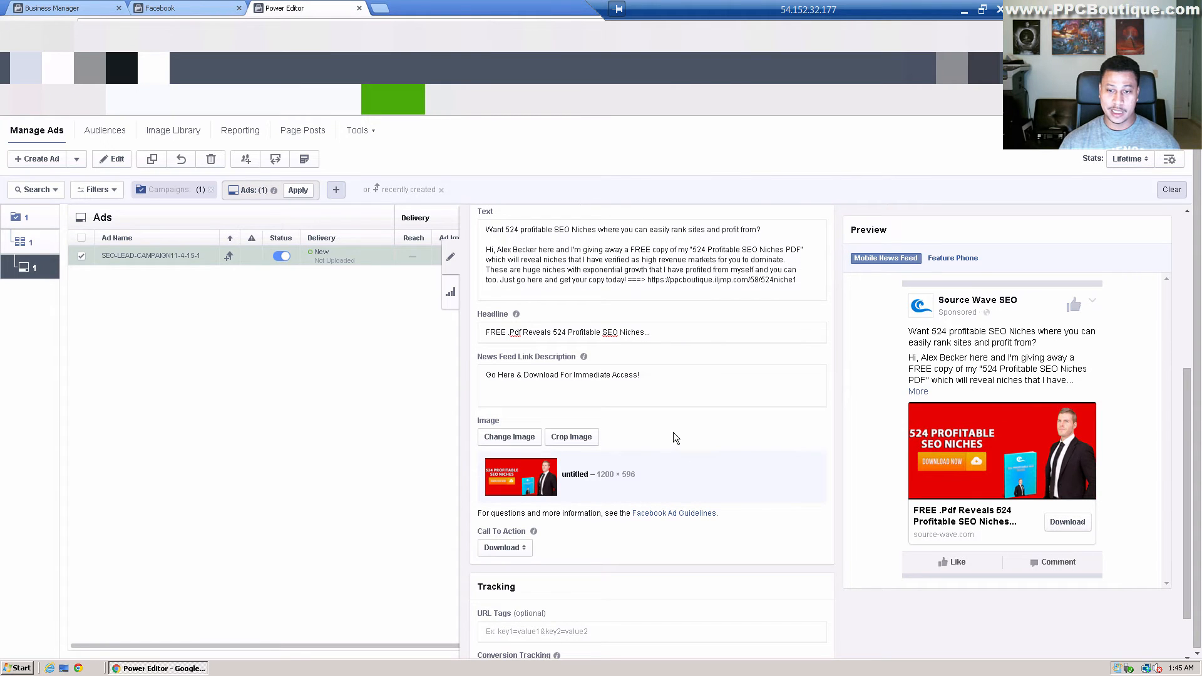
- Switch the SEO lead campaign's status off and upload the new campaign, ad set and ad to Facebook
scroll(674, 432, "up", 2)
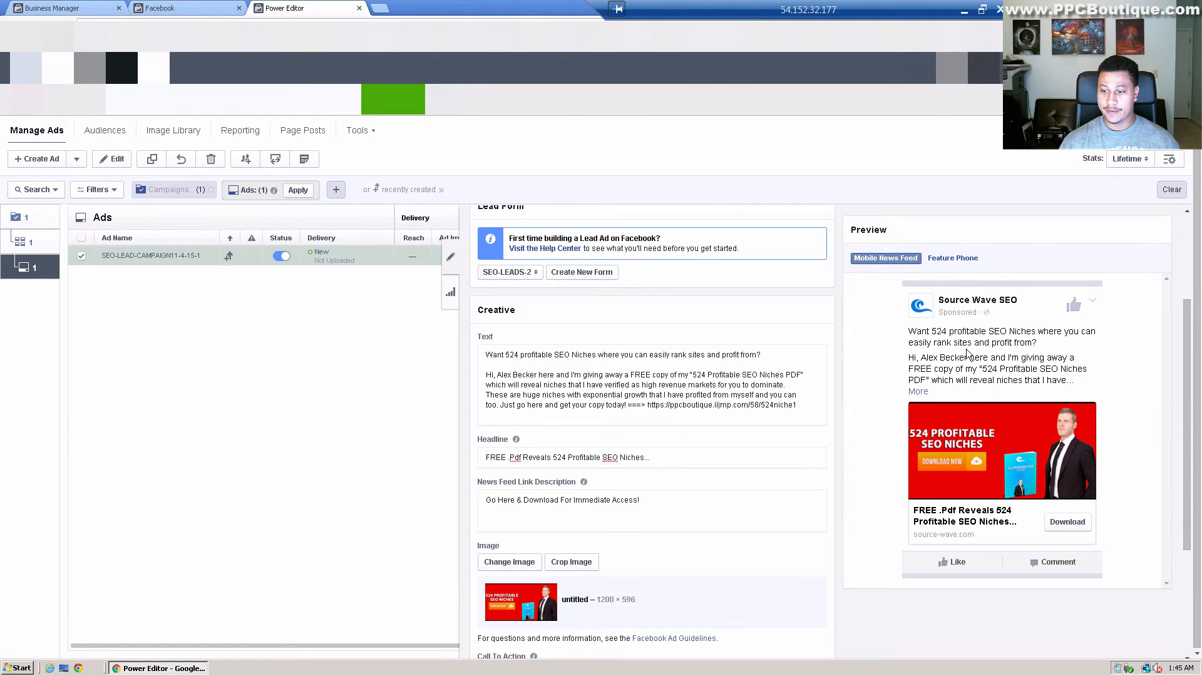
scroll(812, 551, "down", 3)
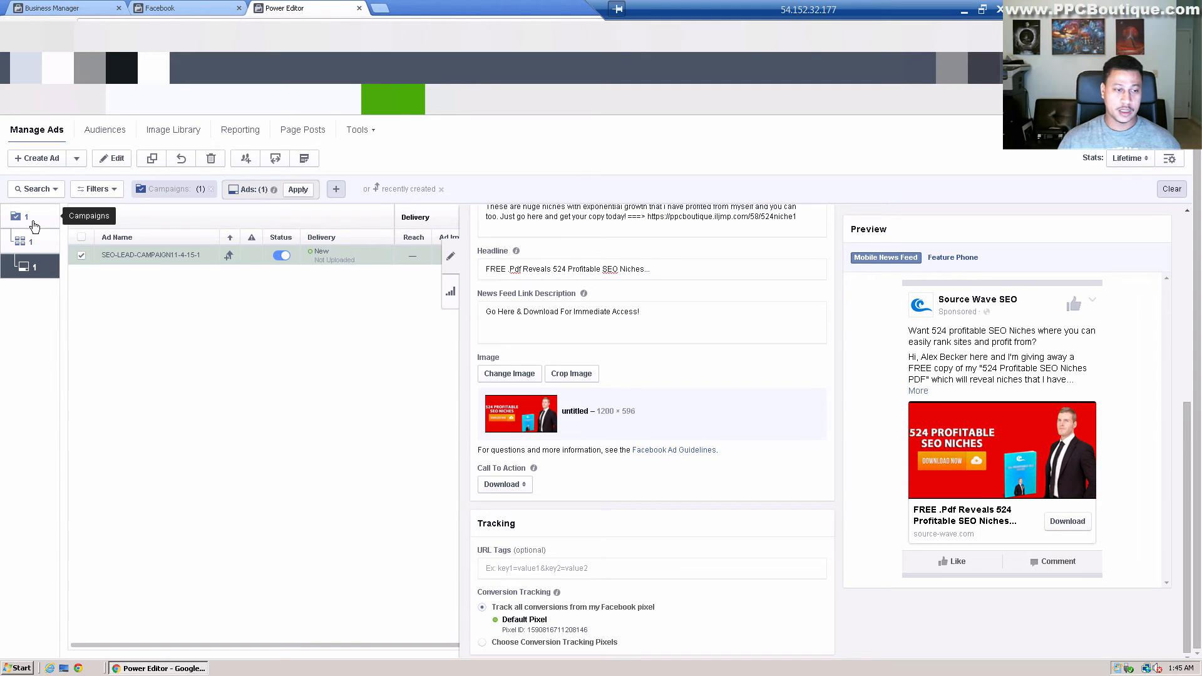
left_click(34, 227)
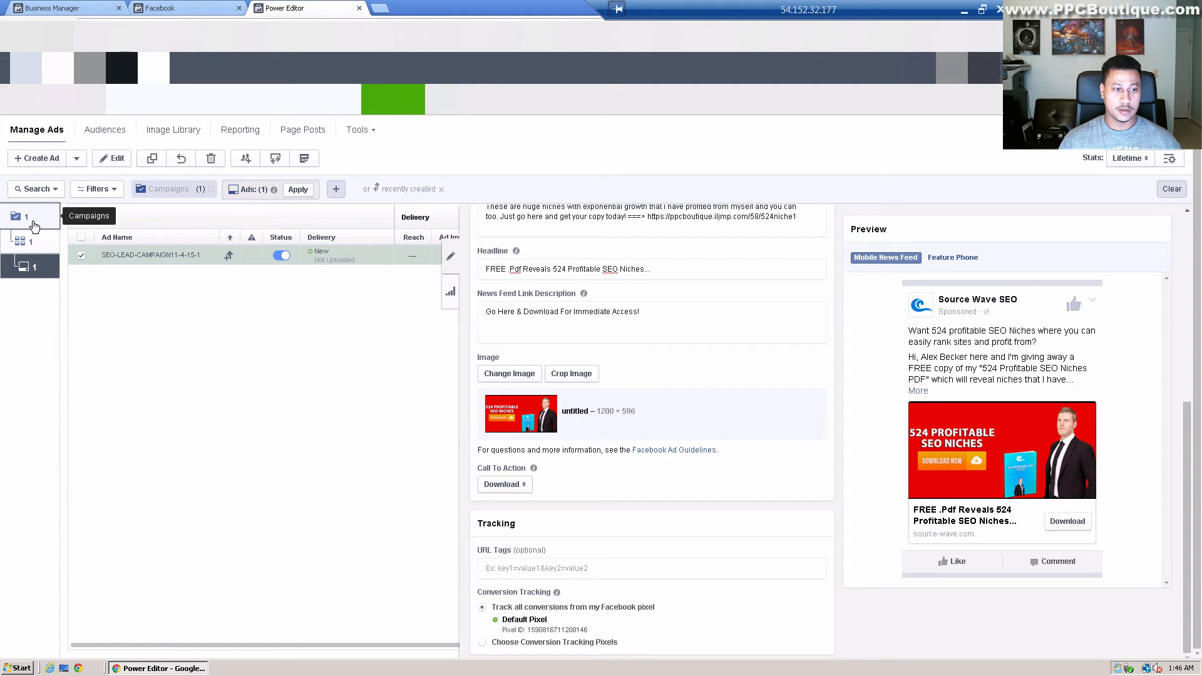
left_click(451, 257)
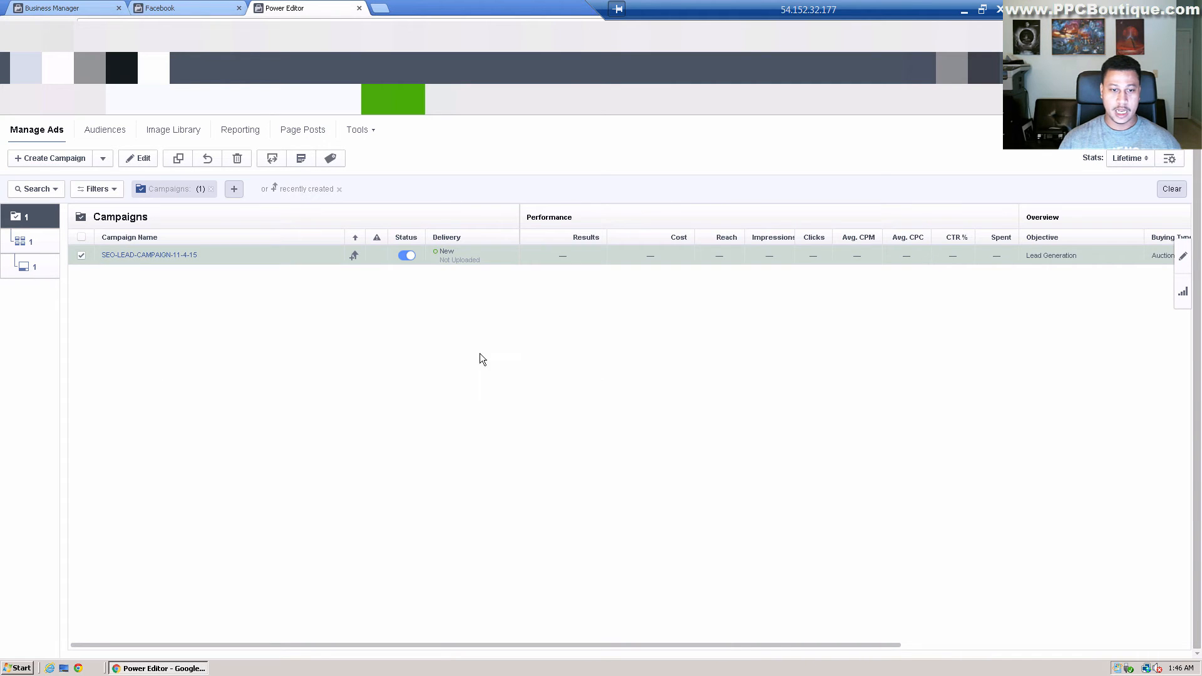
left_click(408, 256)
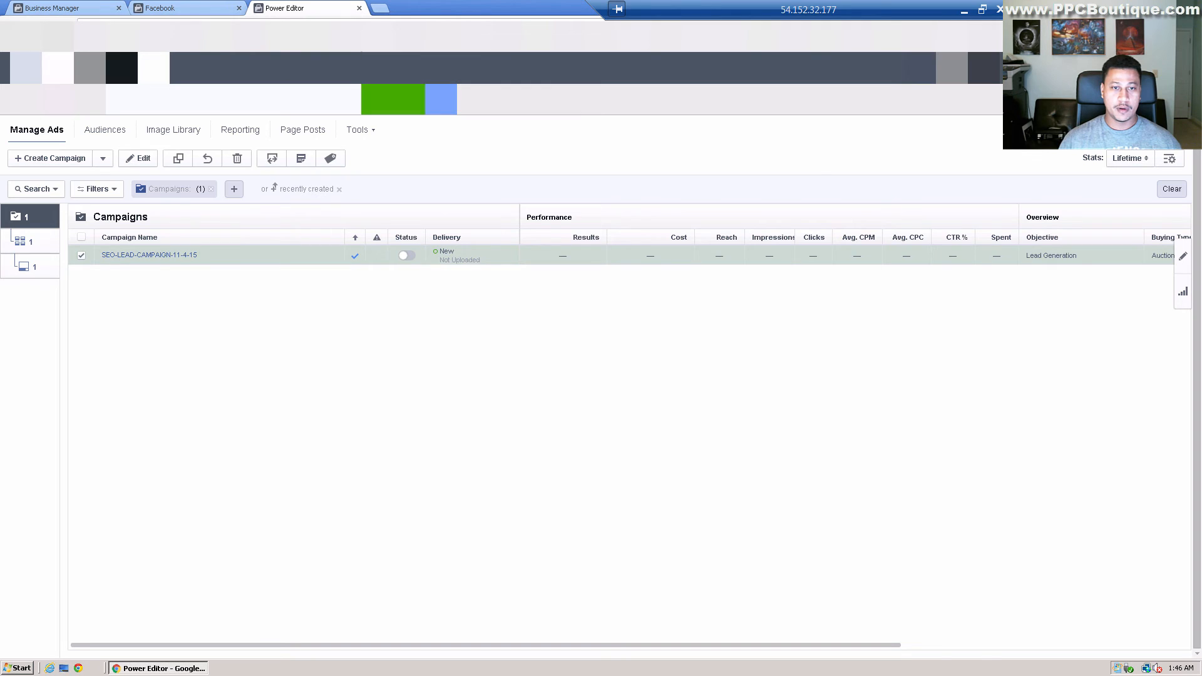
left_click(394, 99)
left_click(828, 336)
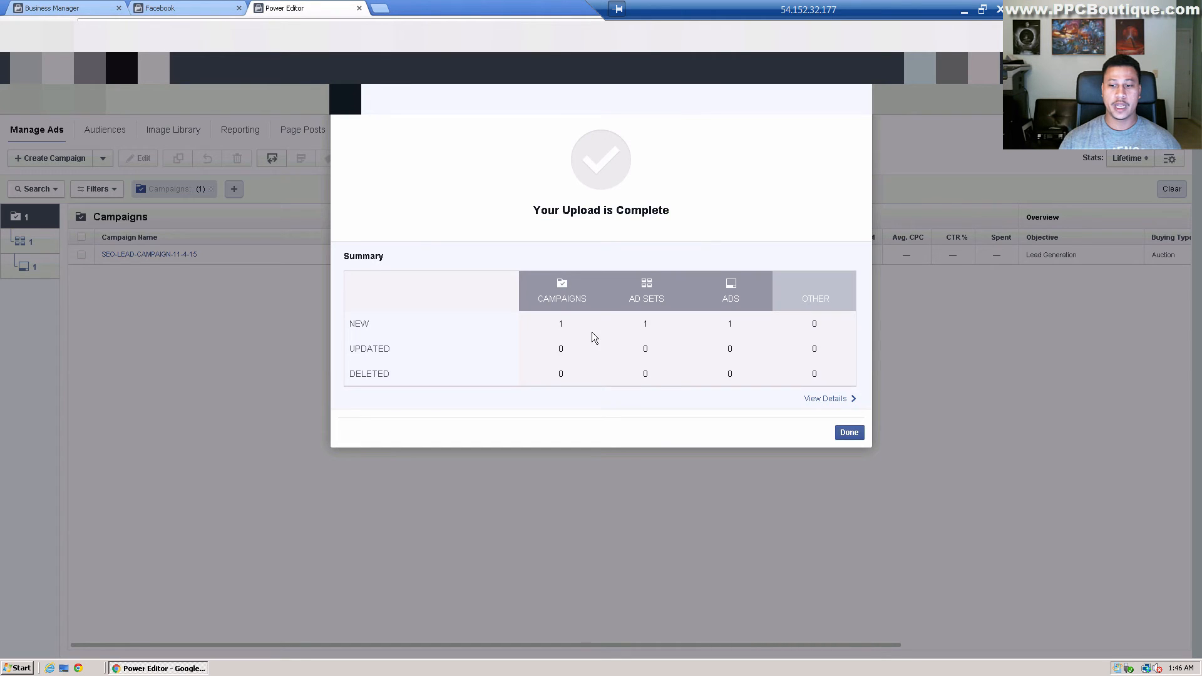
left_click(848, 432)
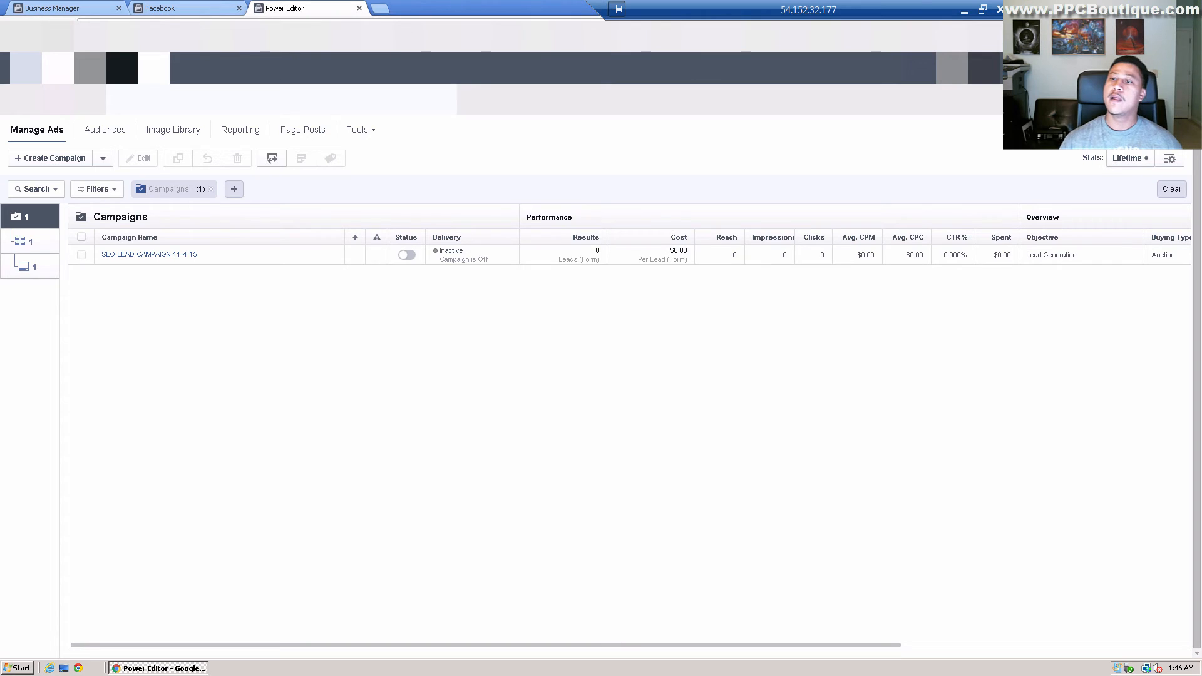
- Switch to LeadsBridge in the local browser and look over the existing integrations and the integration choices for the test list subscription
left_click(965, 11)
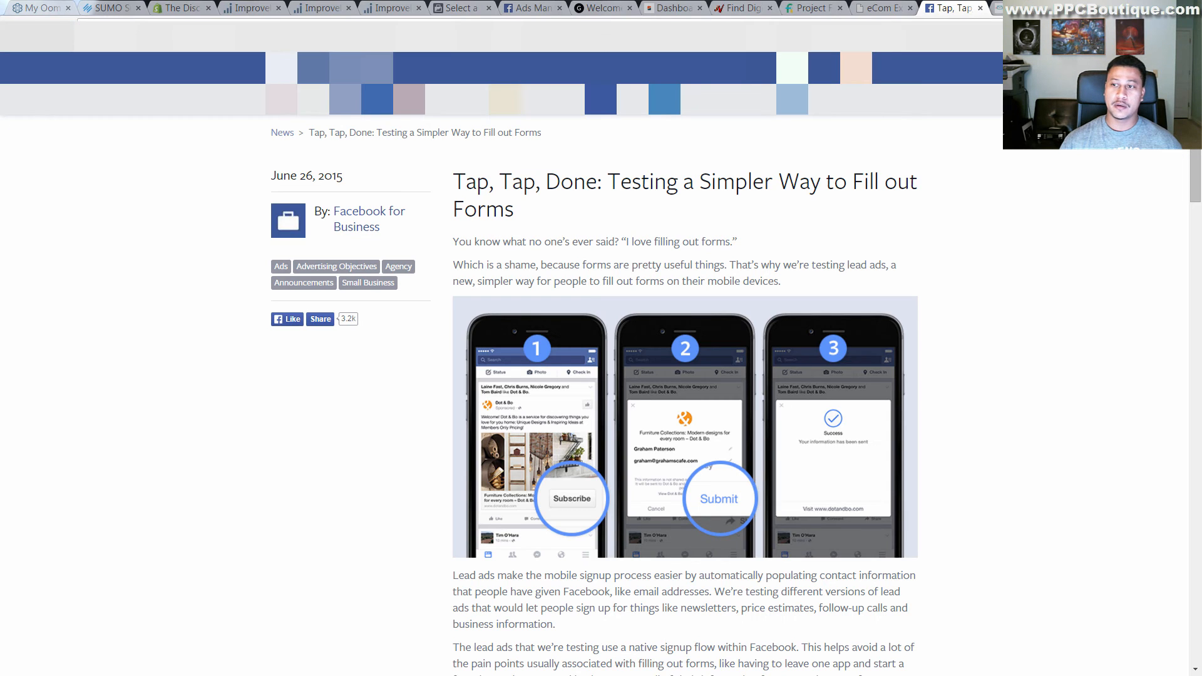
left_click(1027, 9)
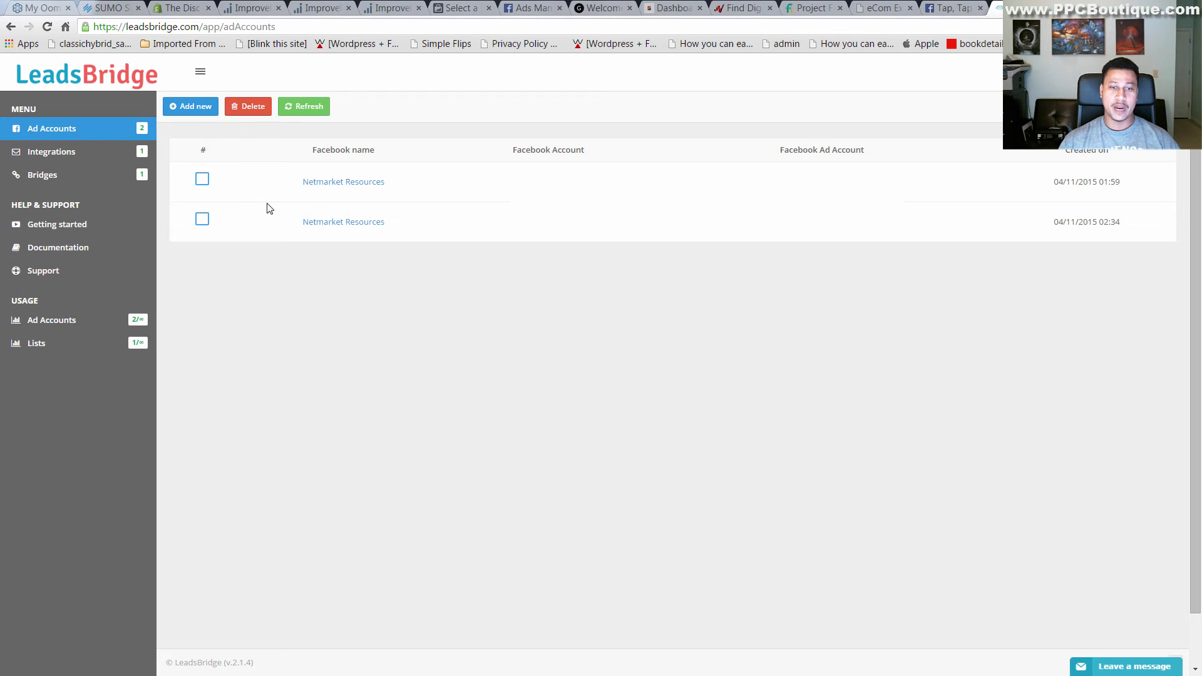
left_click(68, 155)
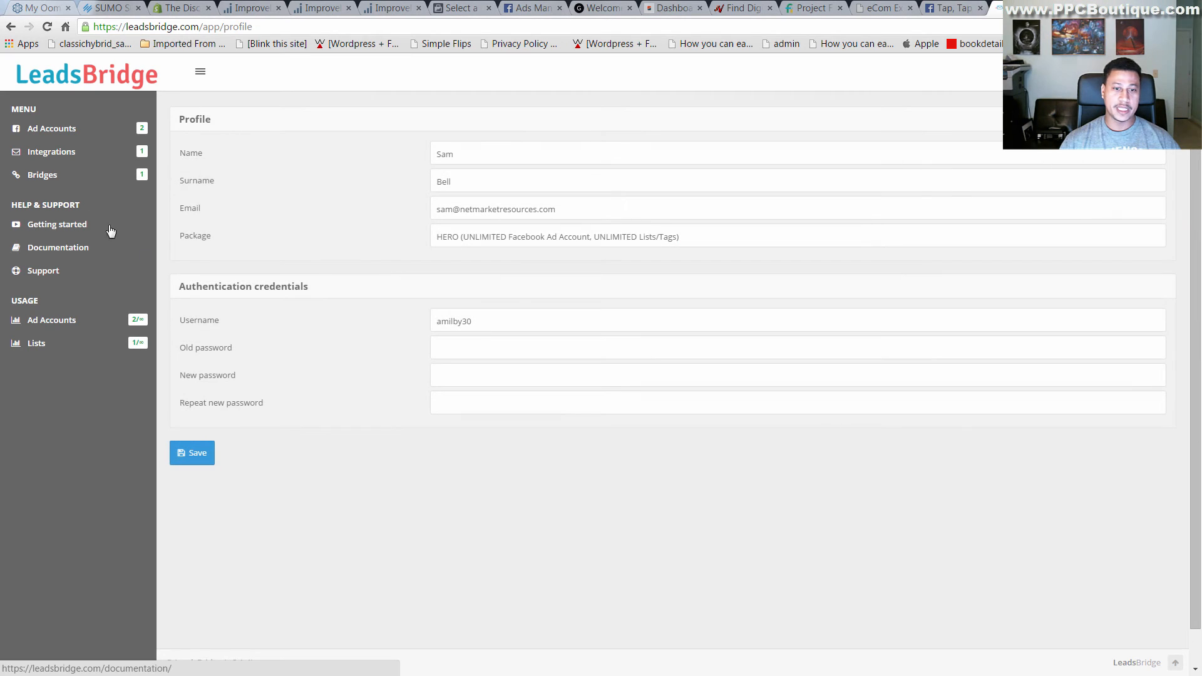
left_click(36, 156)
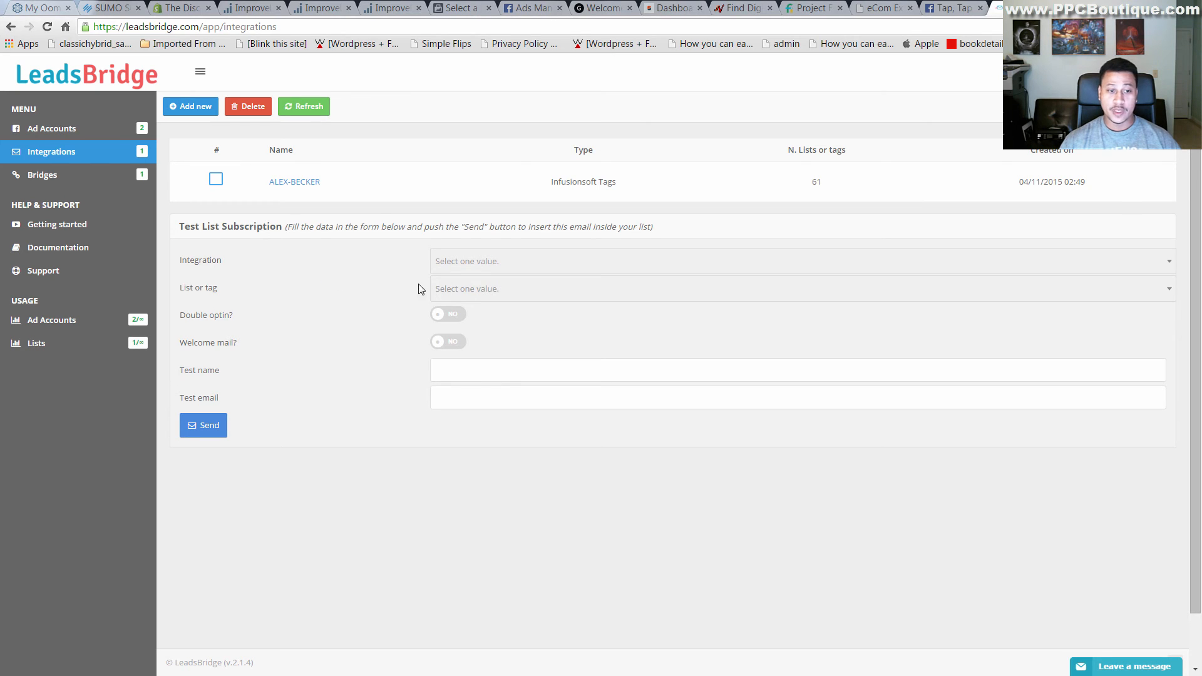
left_click(719, 271)
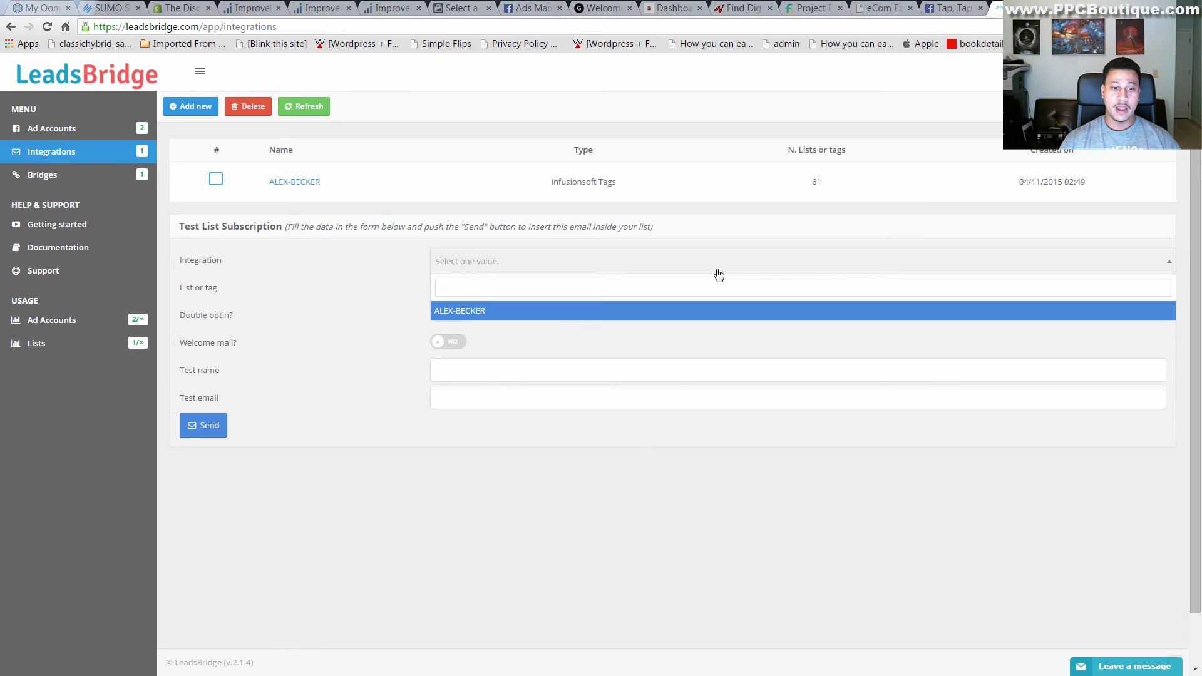
left_click(304, 267)
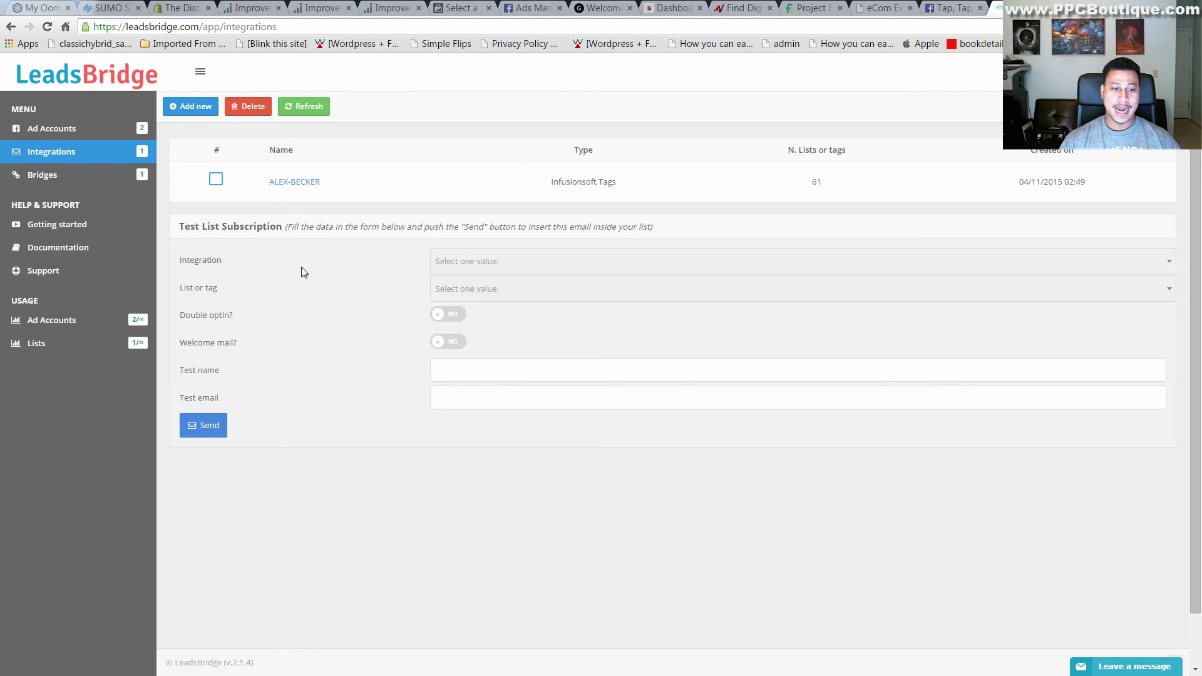
- Open a new integration form and examine the available types, including the settings offered for Aweber and Infusionsoft Tags
left_click(198, 114)
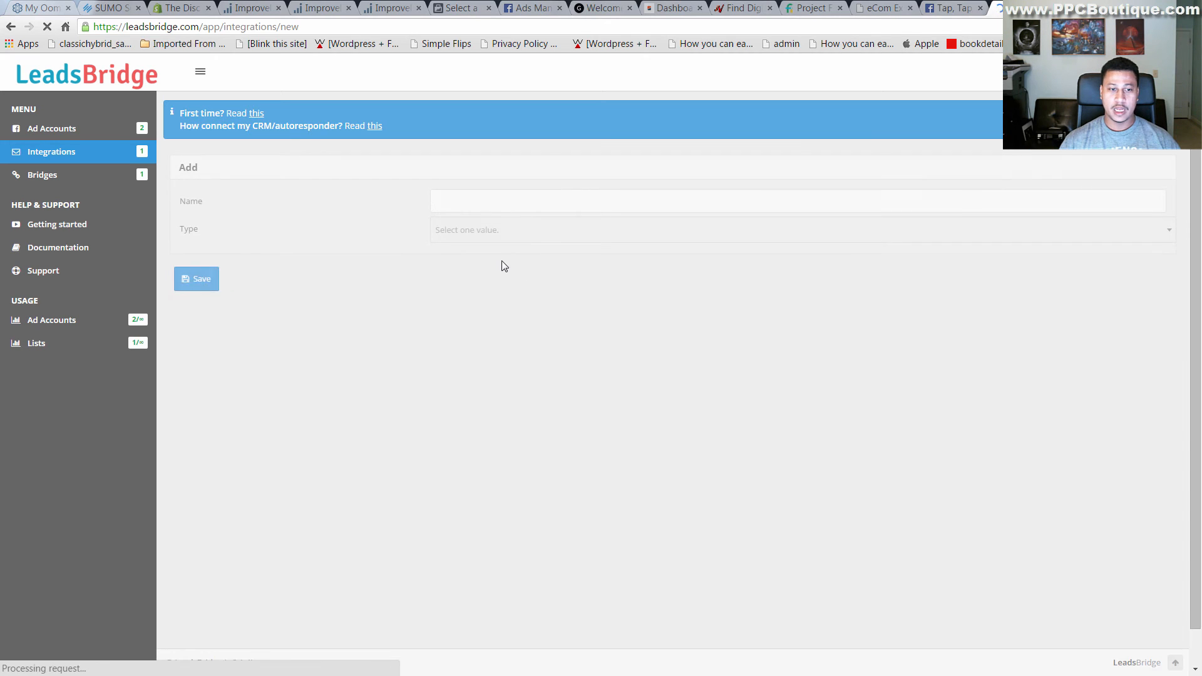
left_click(613, 241)
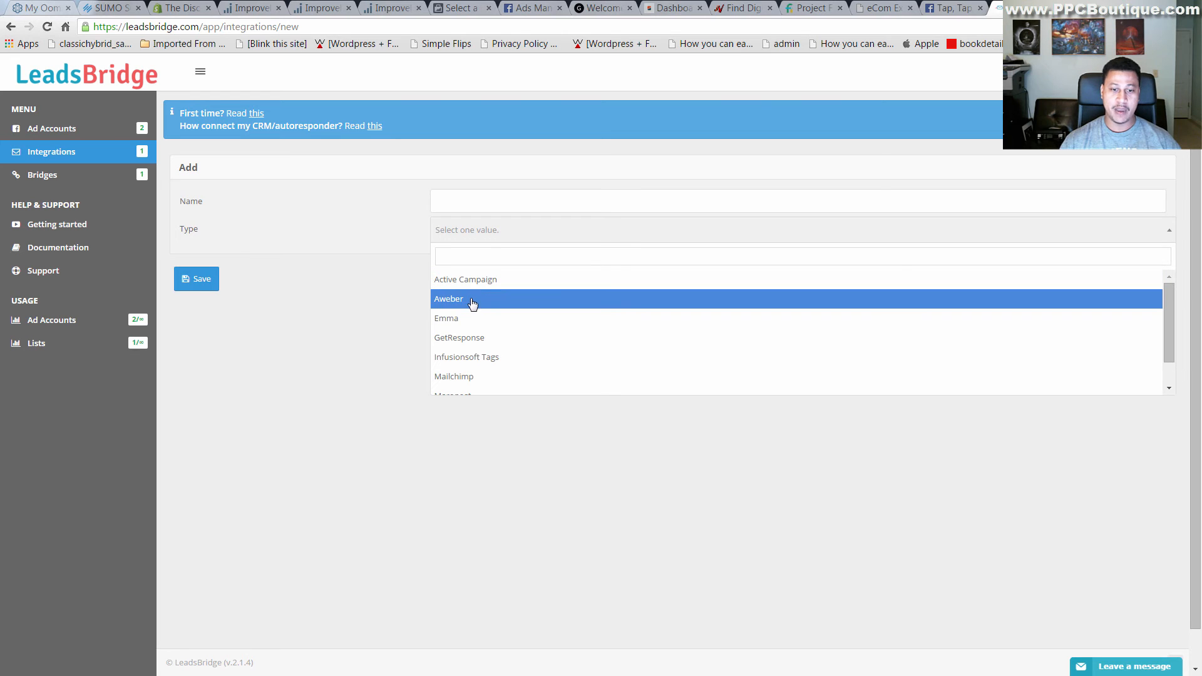
scroll(498, 343, "down", 1)
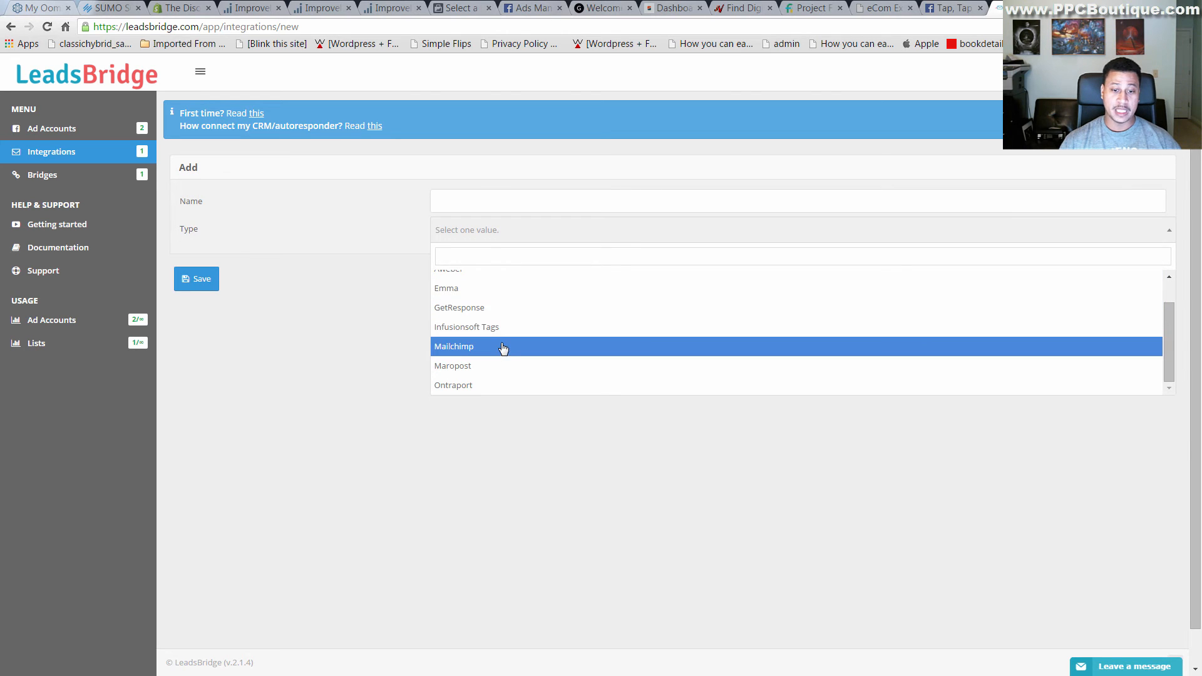
scroll(504, 356, "down", 1)
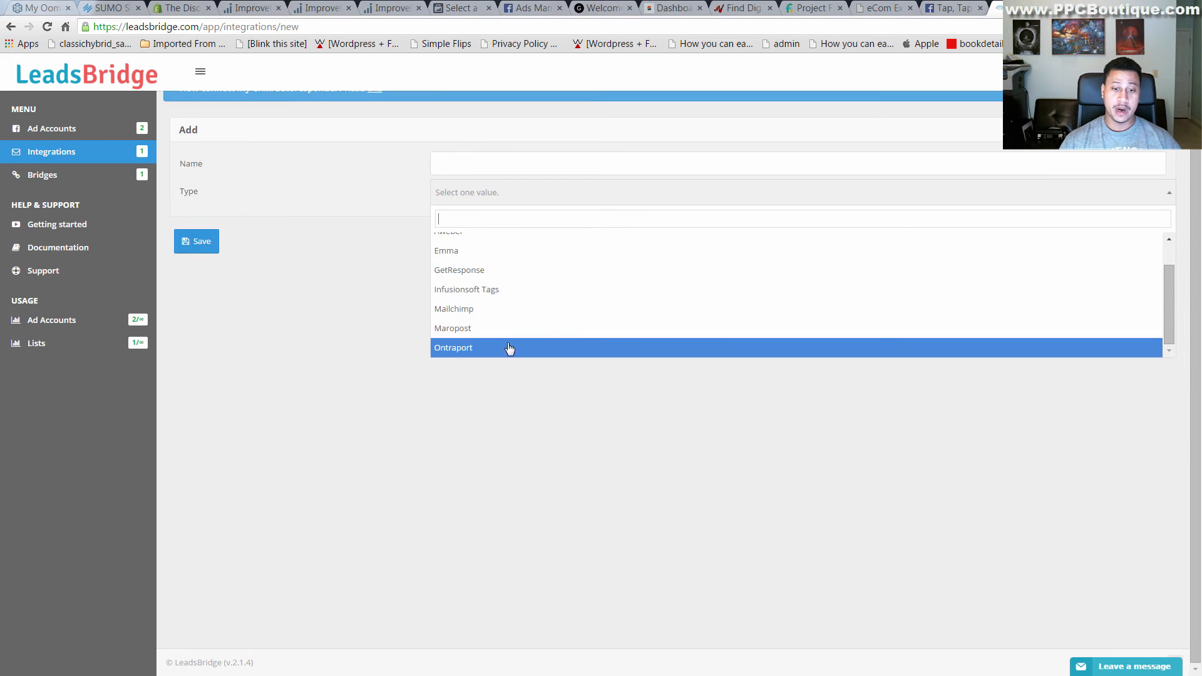
scroll(561, 349, "up", 3)
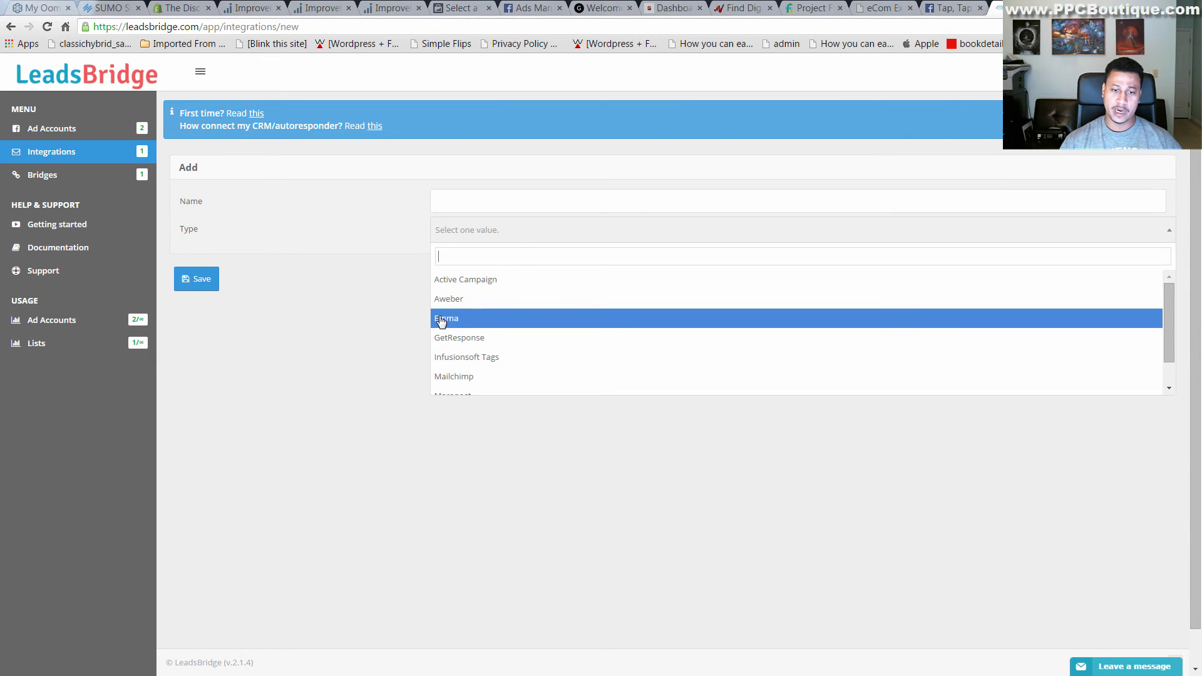
scroll(567, 354, "down", 1)
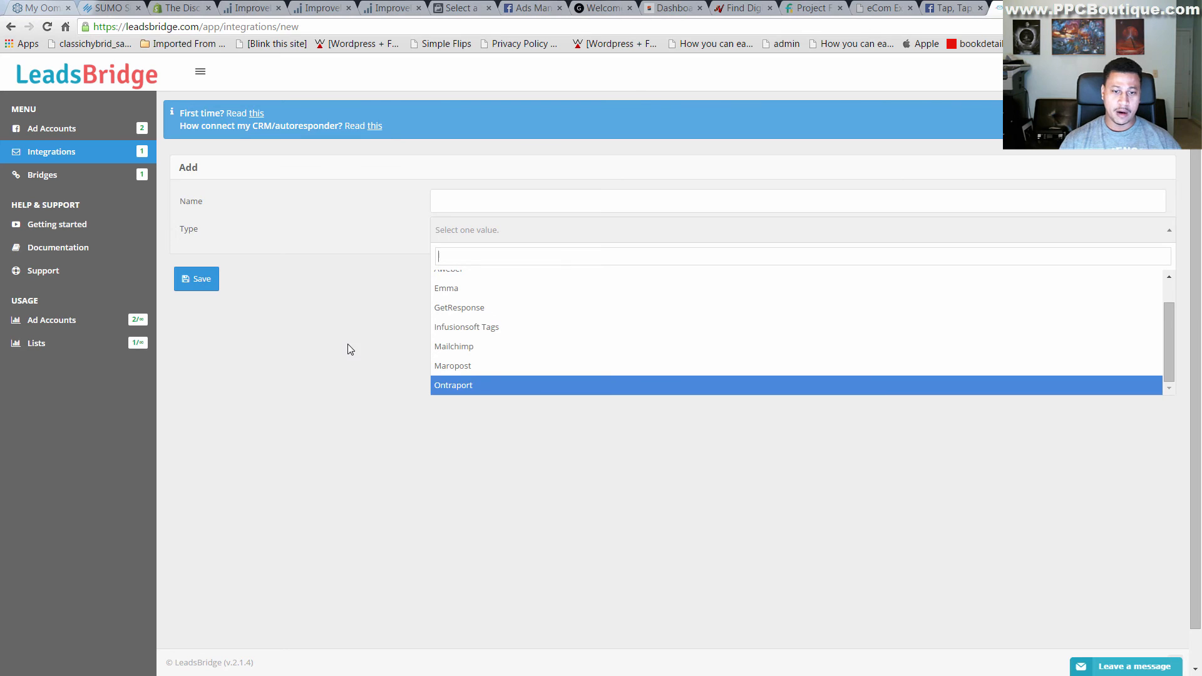
scroll(502, 303, "up", 1)
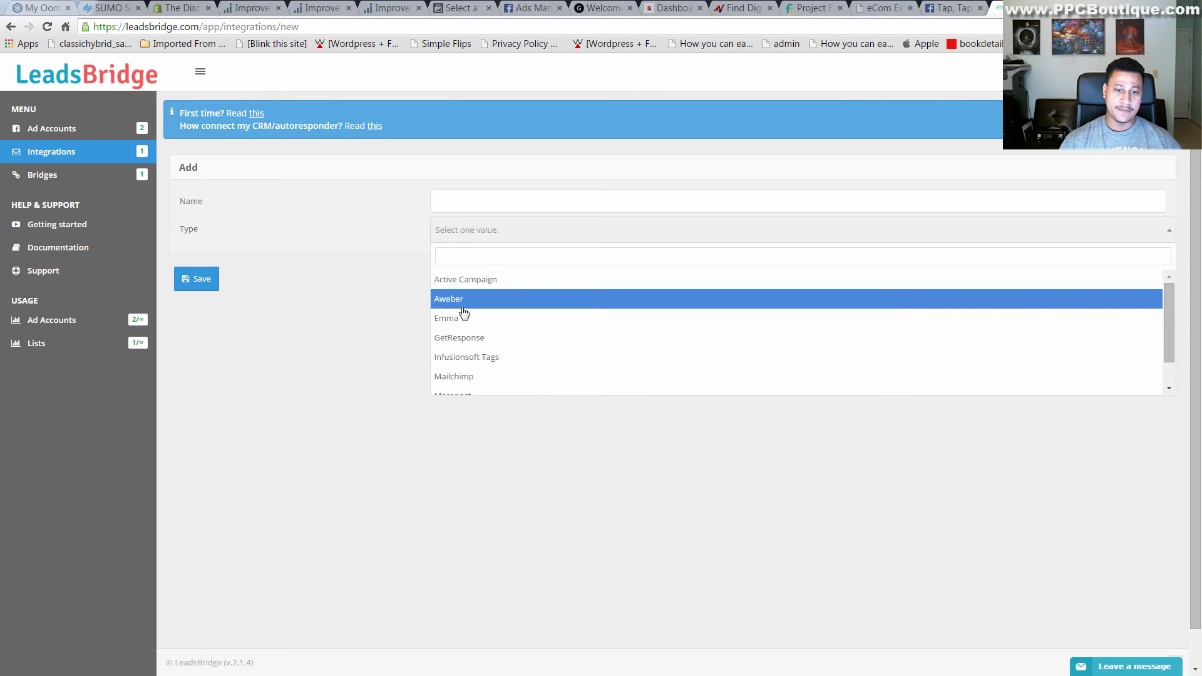
left_click(463, 301)
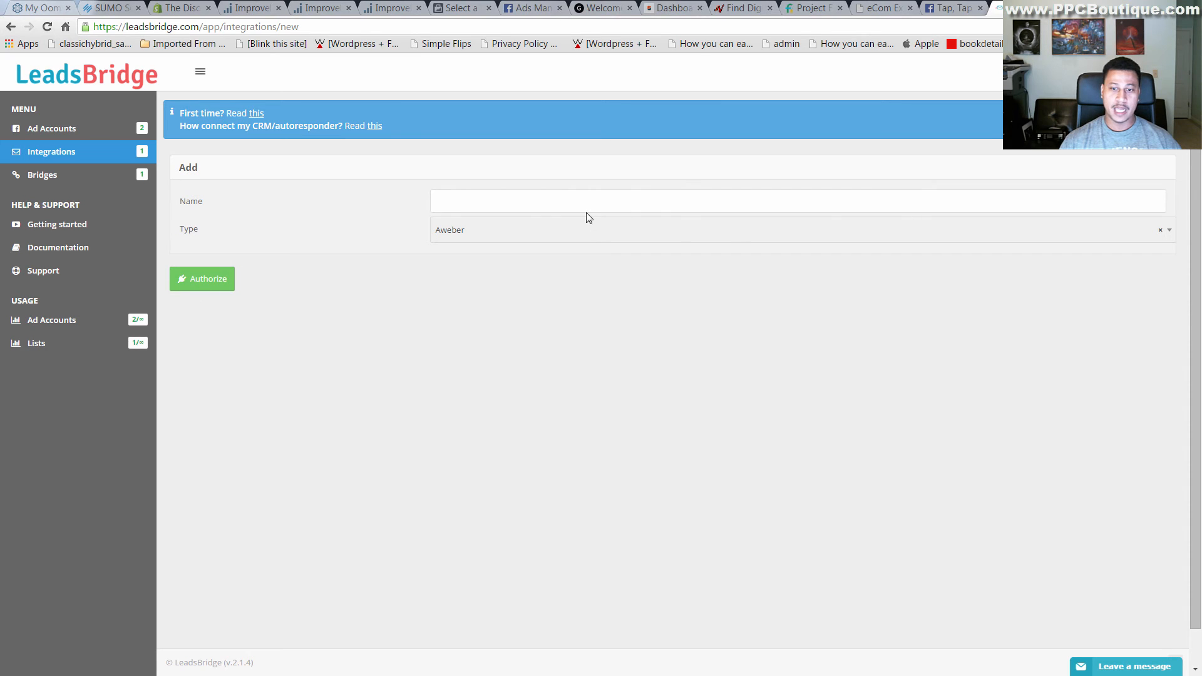
left_click(590, 237)
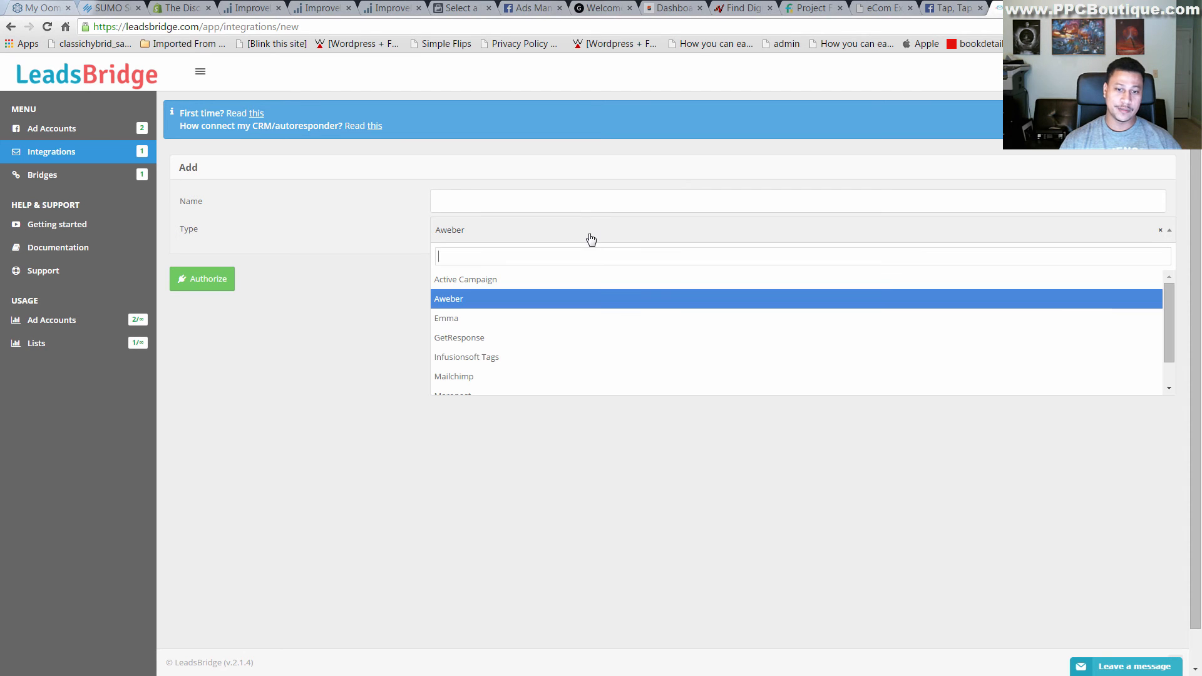
left_click(486, 357)
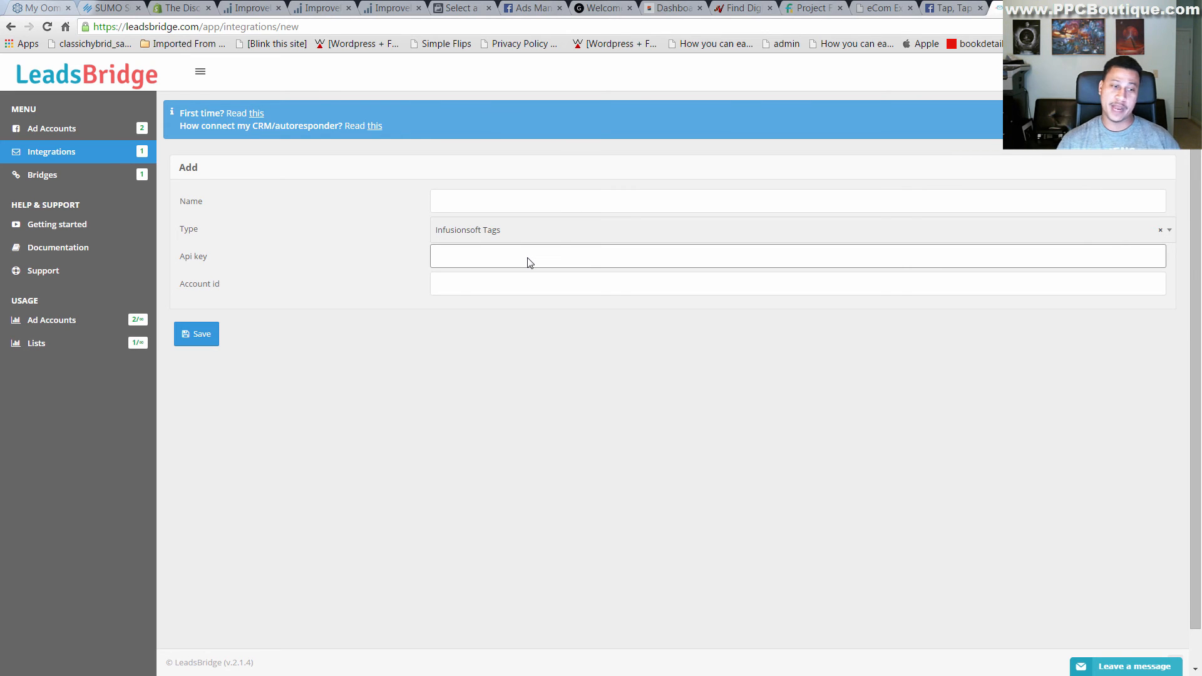
- Start a new bridge and name it SEO-BRIDGE-2
left_click(76, 184)
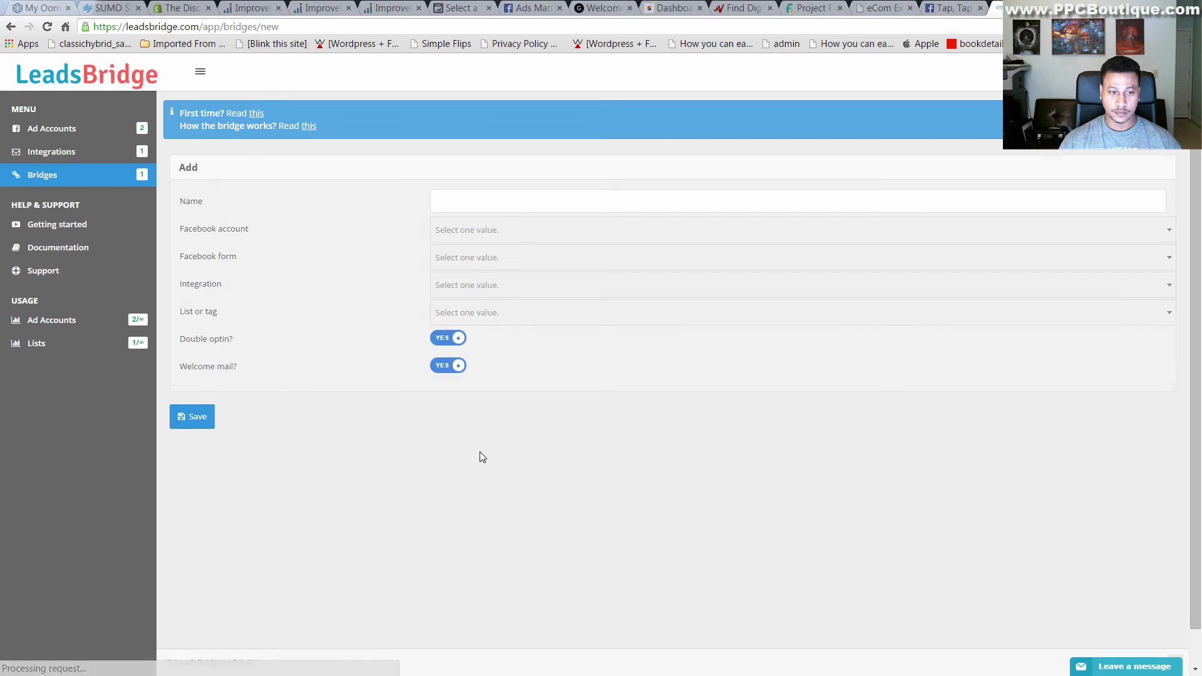
left_click(473, 200)
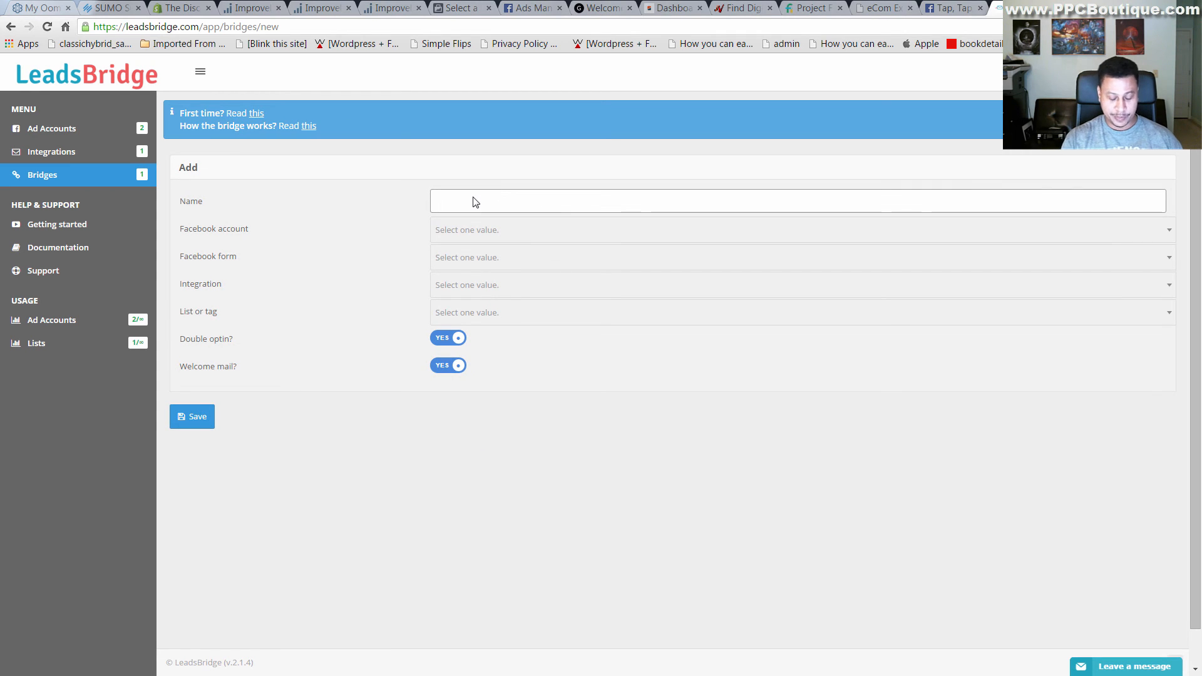
type("s")
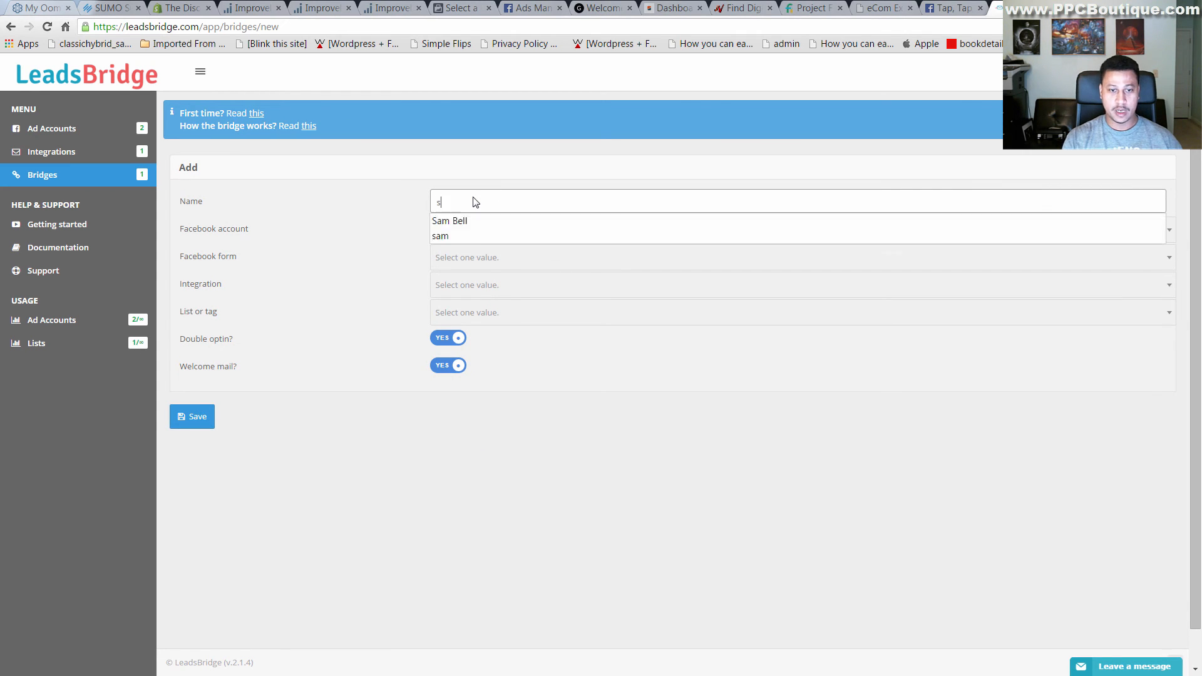
type("eo-")
key("BackSpace")
key("BackSpace")
key("BackSpace")
key("BackSpace")
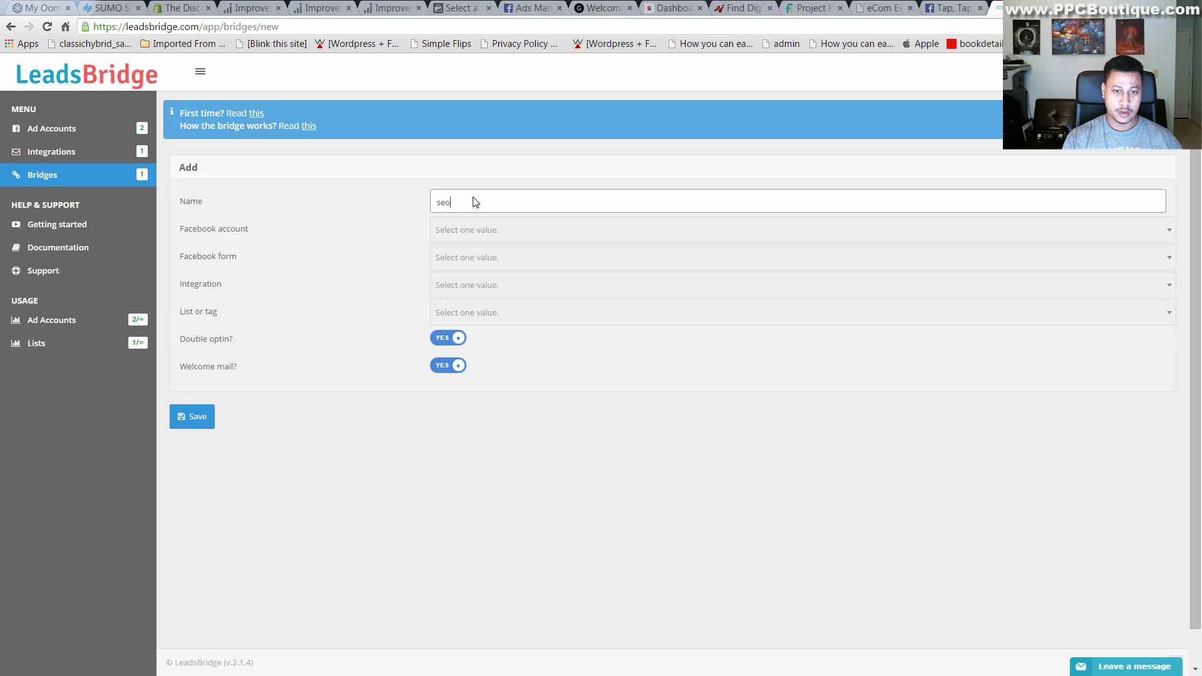
type("SEO-BRI")
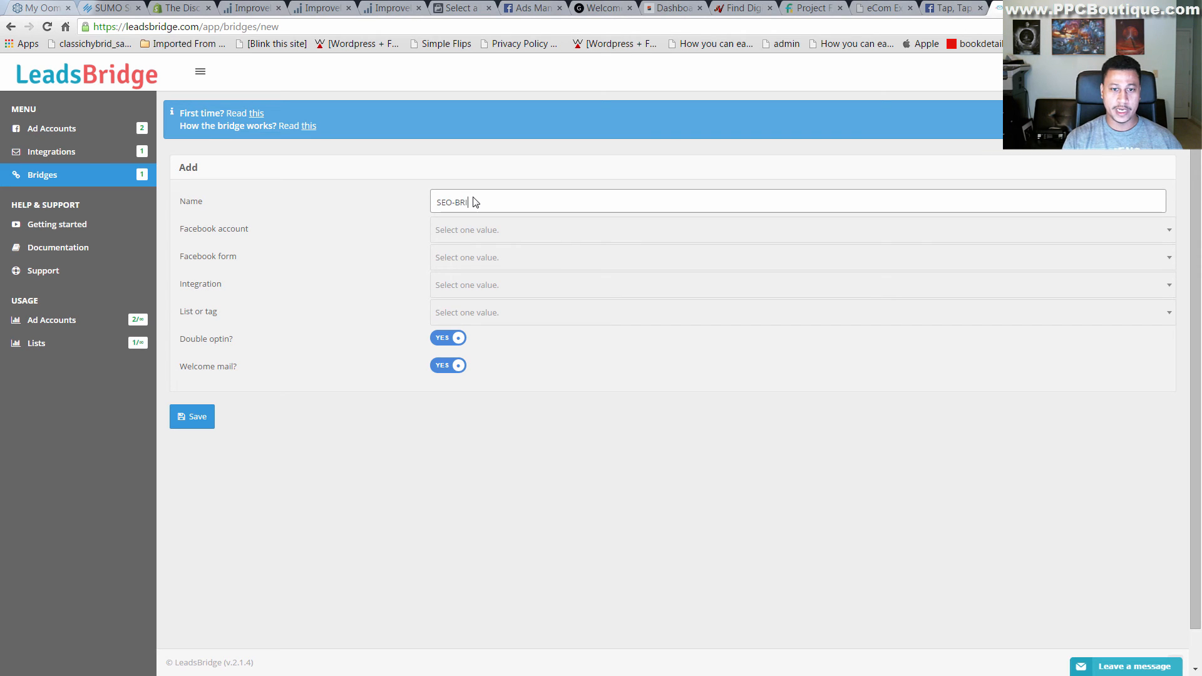
type("DGE-1")
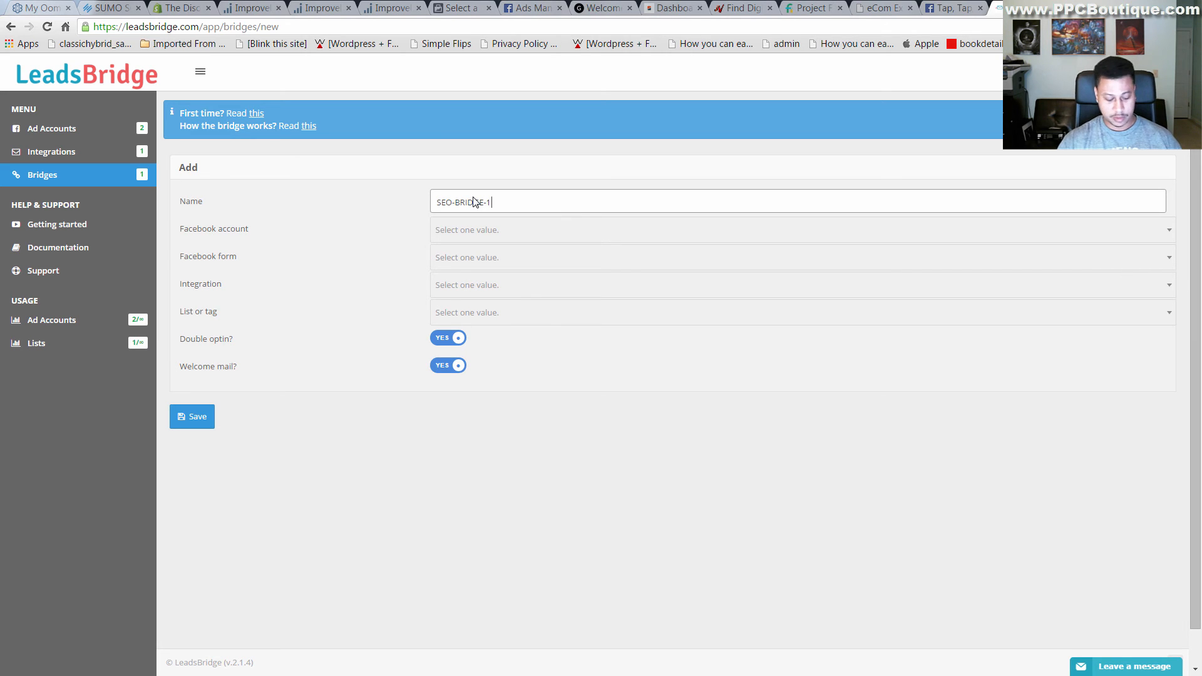
key("BackSpace")
type("2")
- Set the bridge's Facebook account to Netmarket Resources » JK-SEO and its Facebook form to Source Wave SEO » 524-NICHES-LEAD
left_click(593, 237)
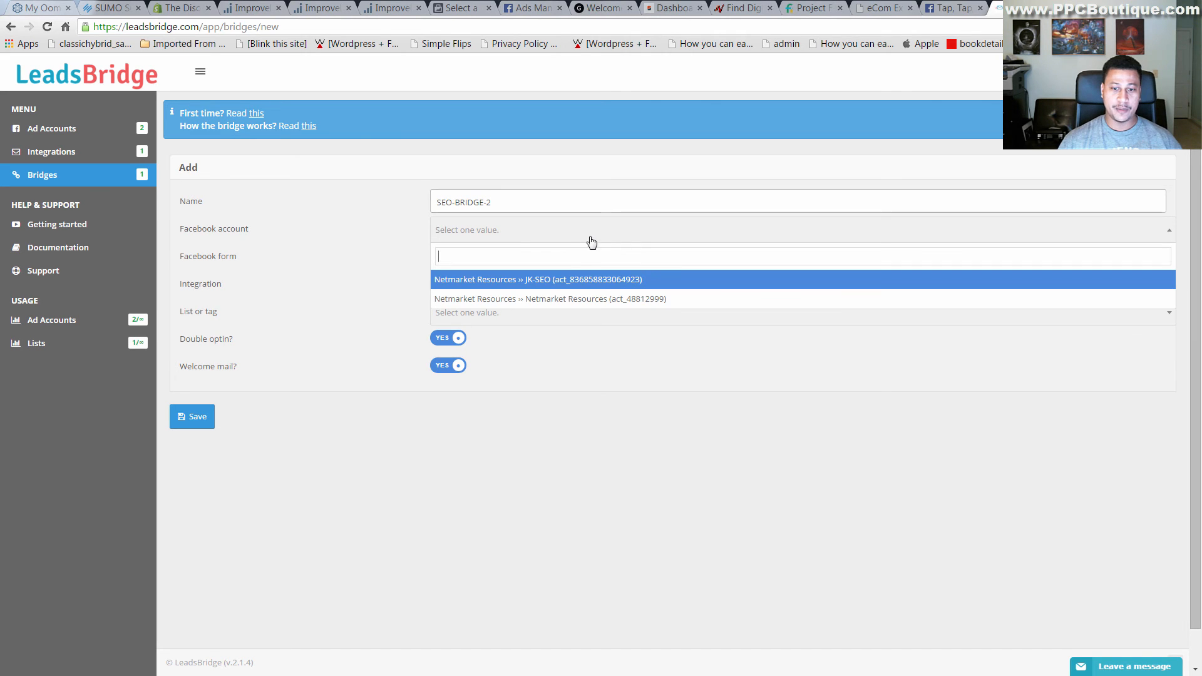
left_click(574, 280)
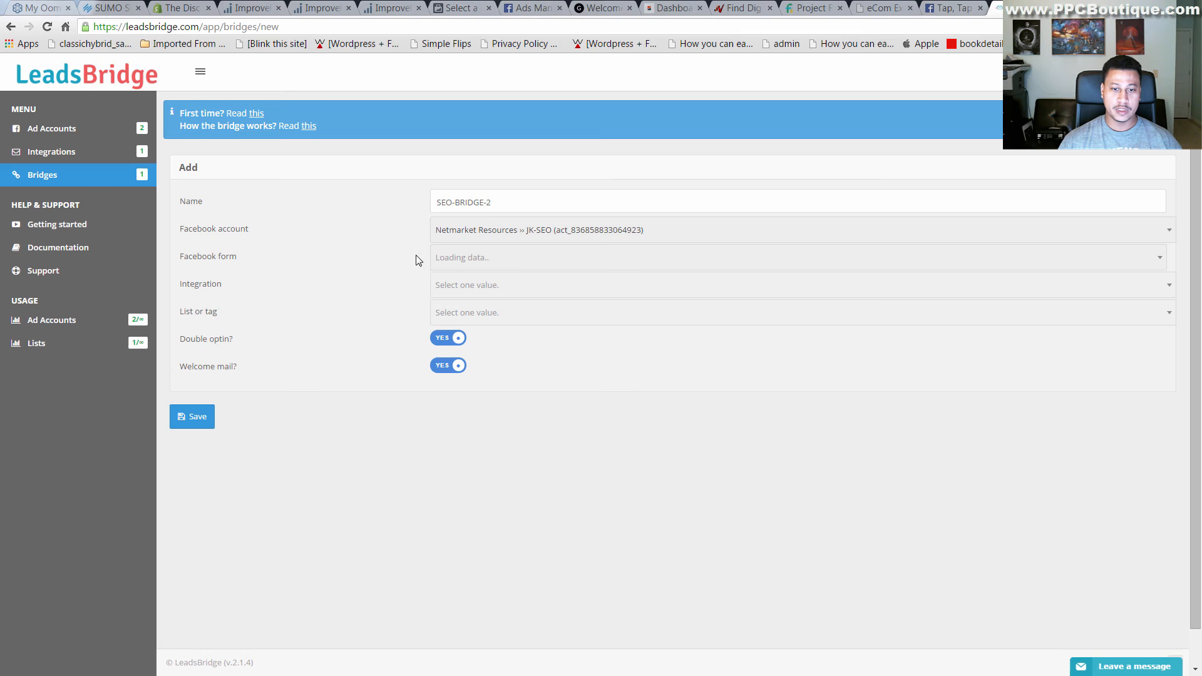
left_click(673, 265)
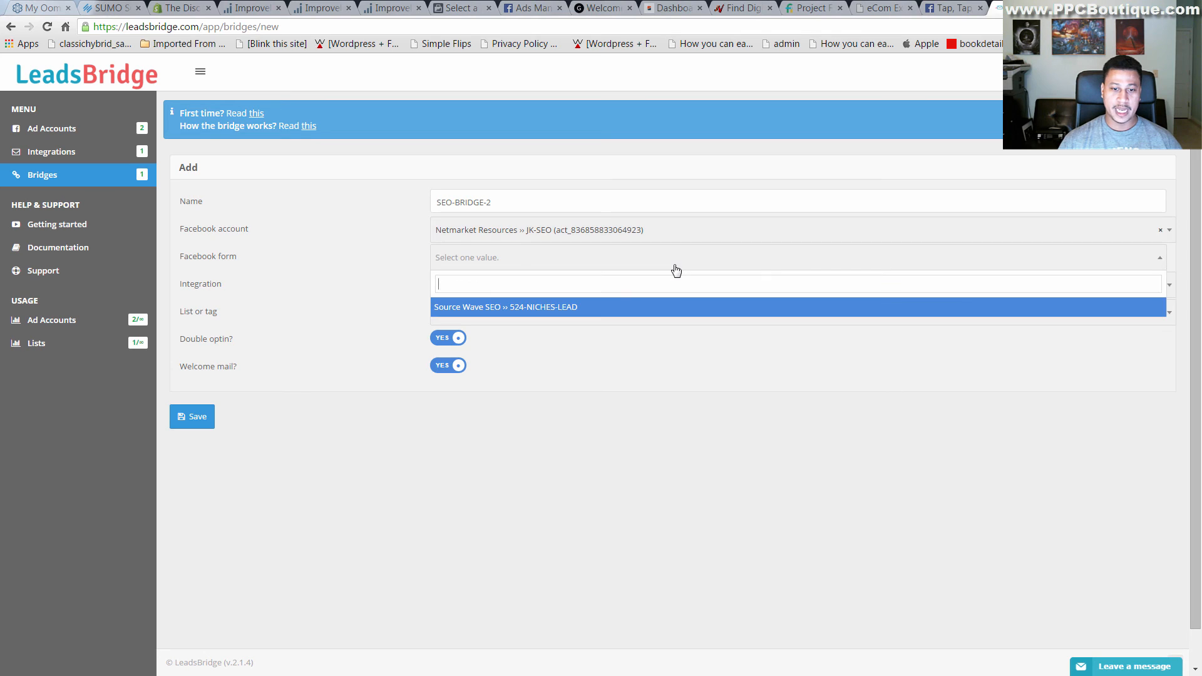
left_click(492, 310)
- Select the bridge's saved autoresponder integration and set its list or tag to samnew
left_click(613, 296)
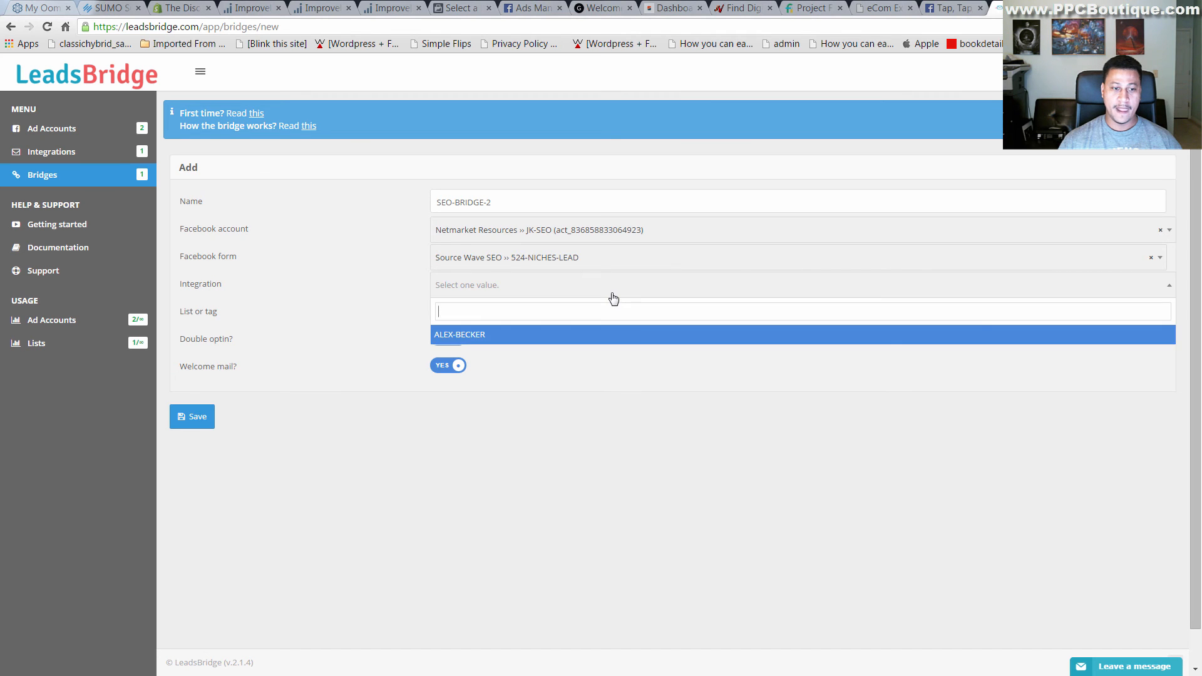
left_click(526, 339)
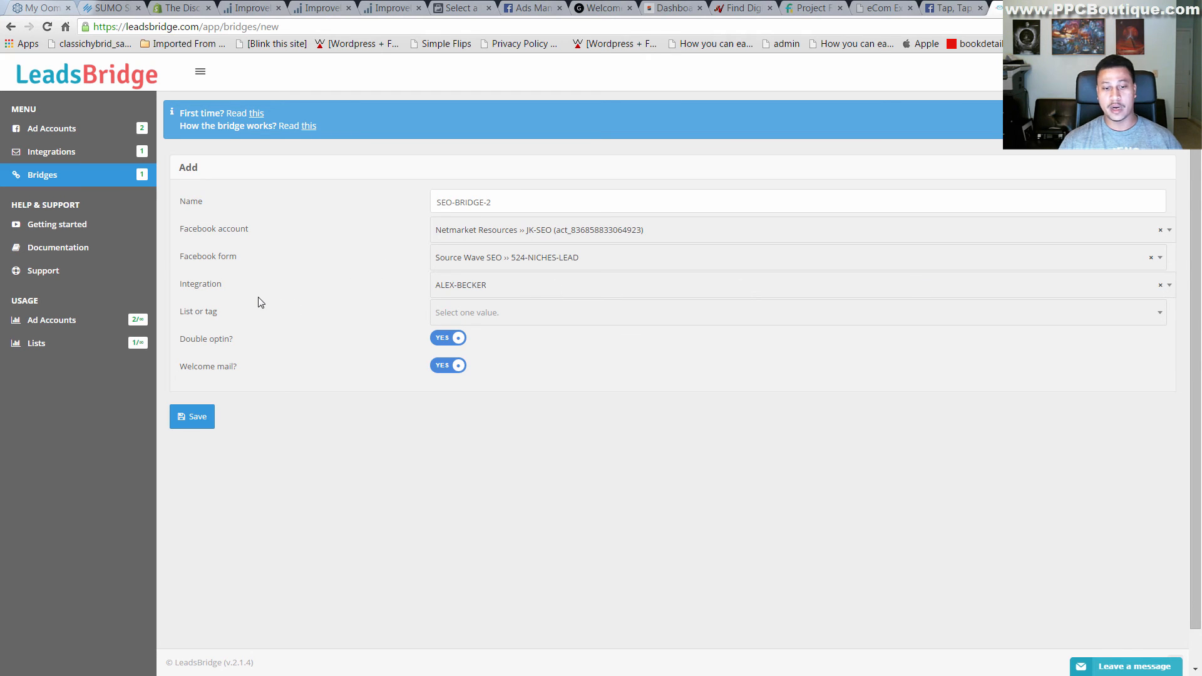
left_click(550, 317)
scroll(650, 401, "down", 5)
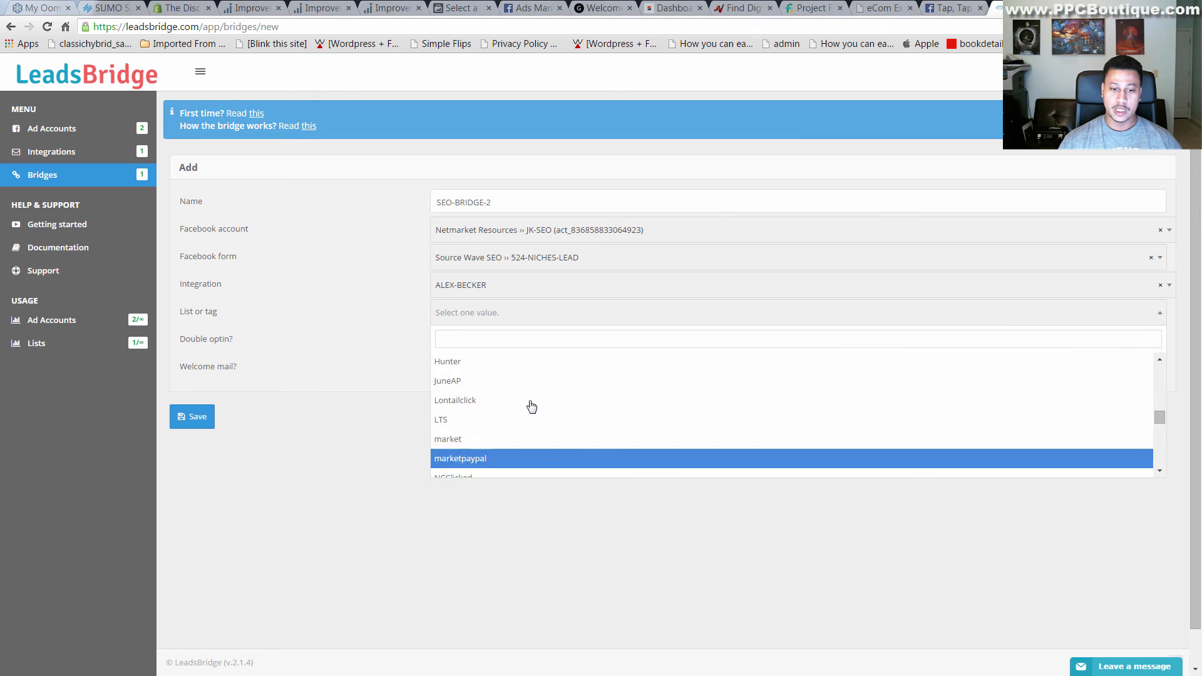
scroll(551, 407, "down", 2)
type("S")
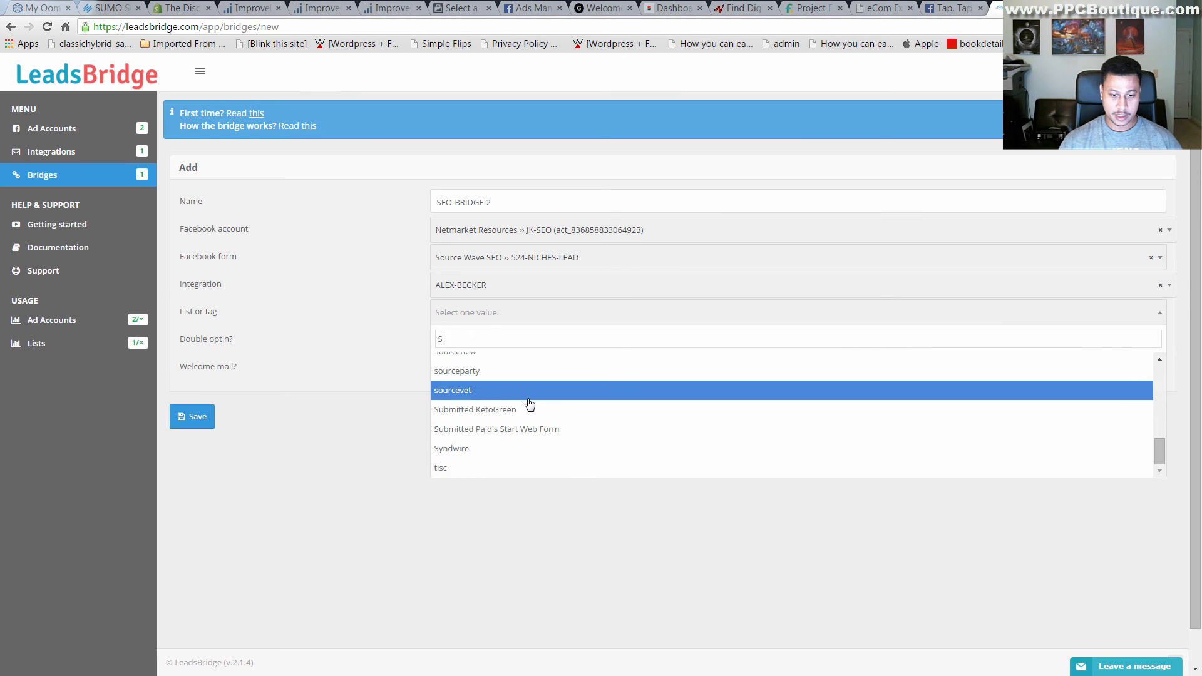
scroll(504, 411, "up", 4)
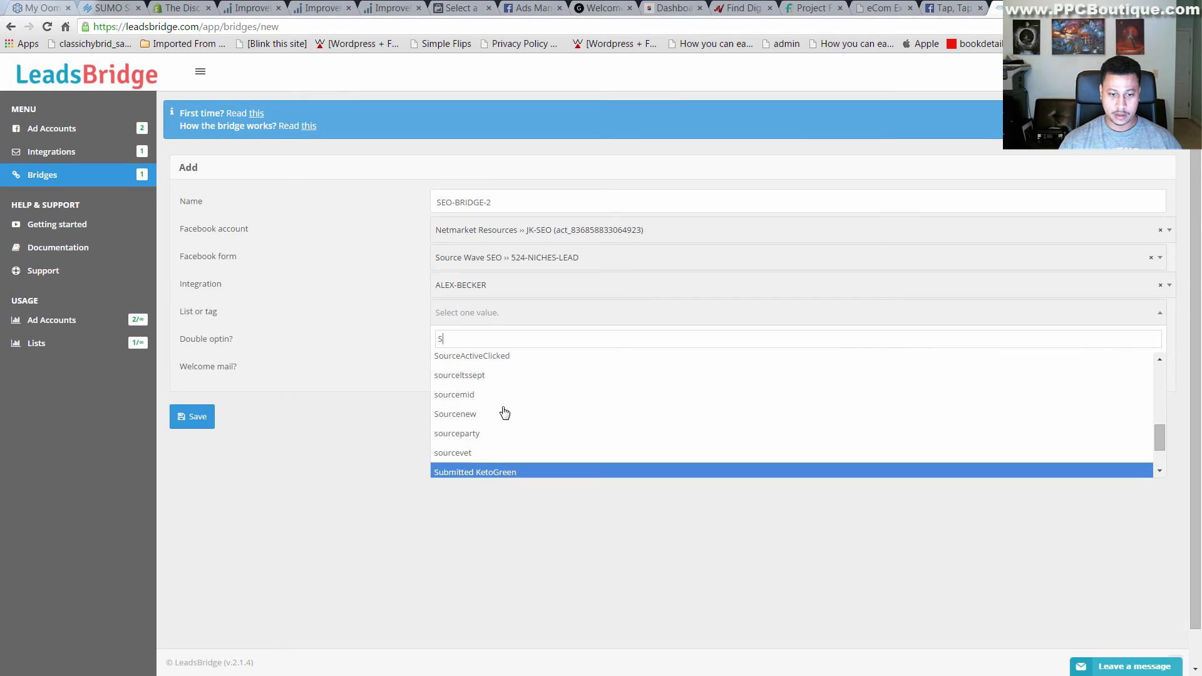
scroll(489, 401, "up", 1)
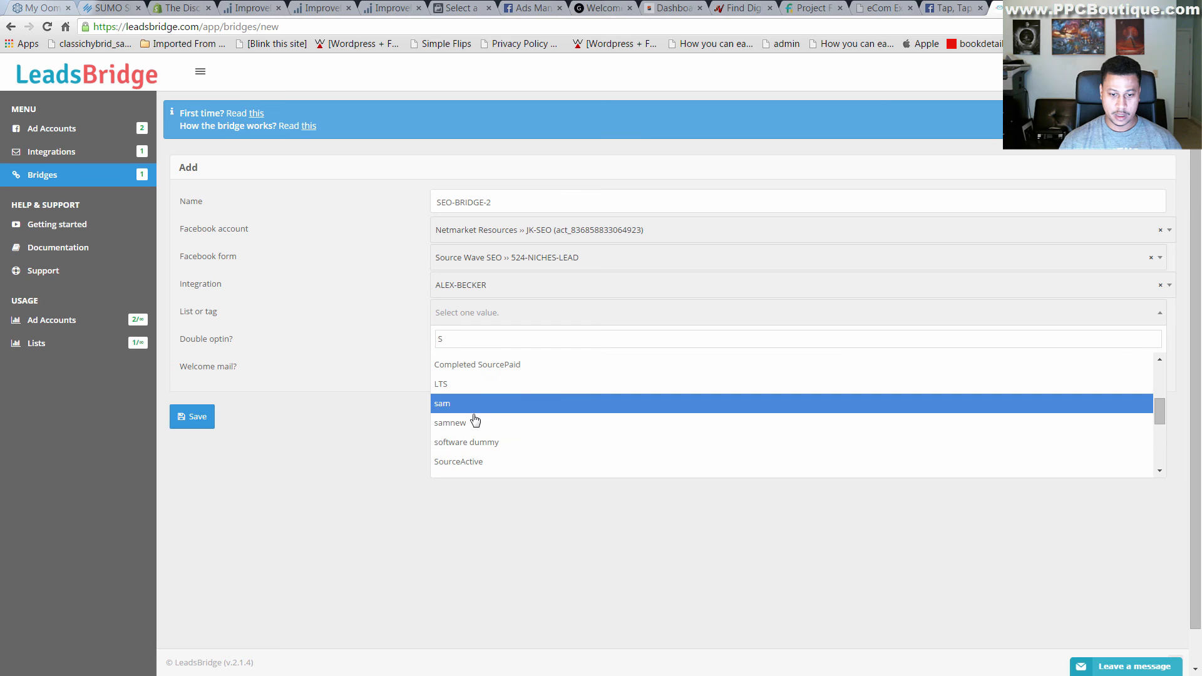
left_click(451, 419)
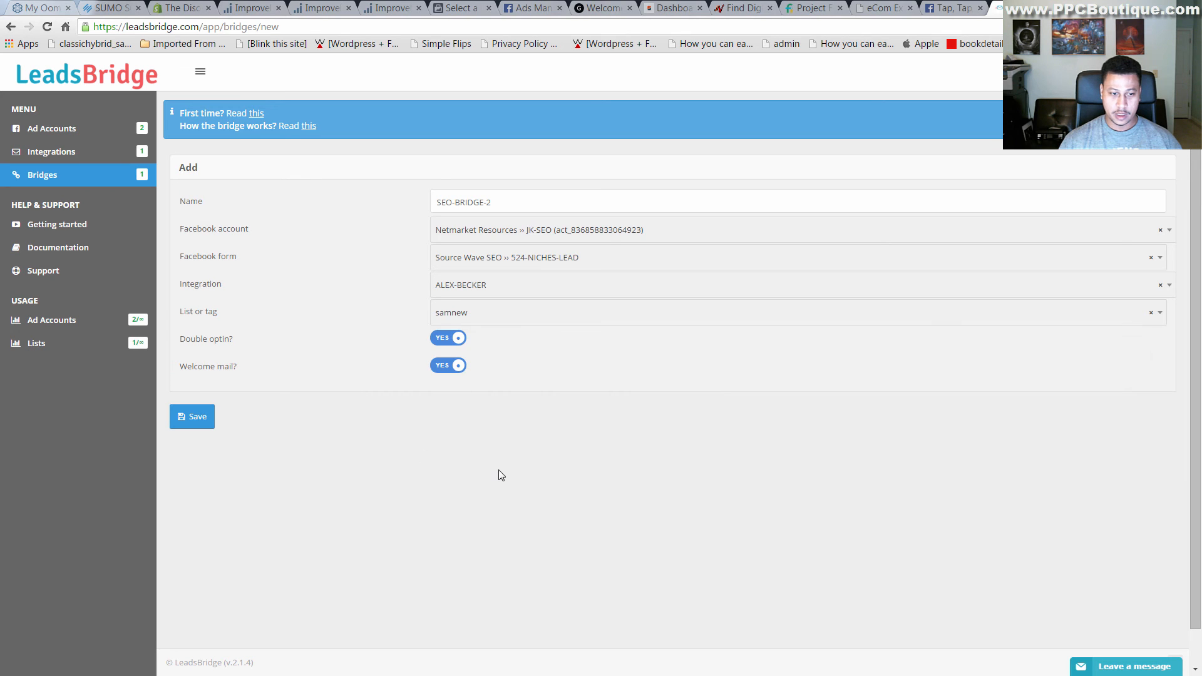
- Turn off double opt-in and the welcome mail for the bridge, and save it
left_click(447, 341)
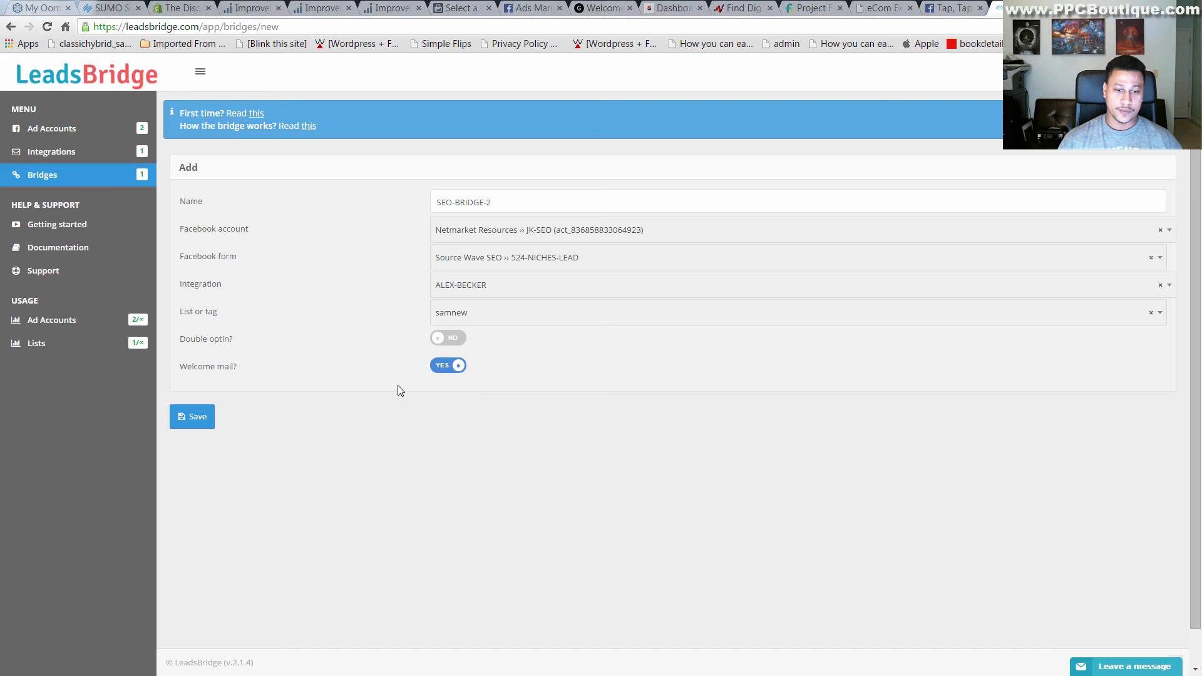
left_click(442, 367)
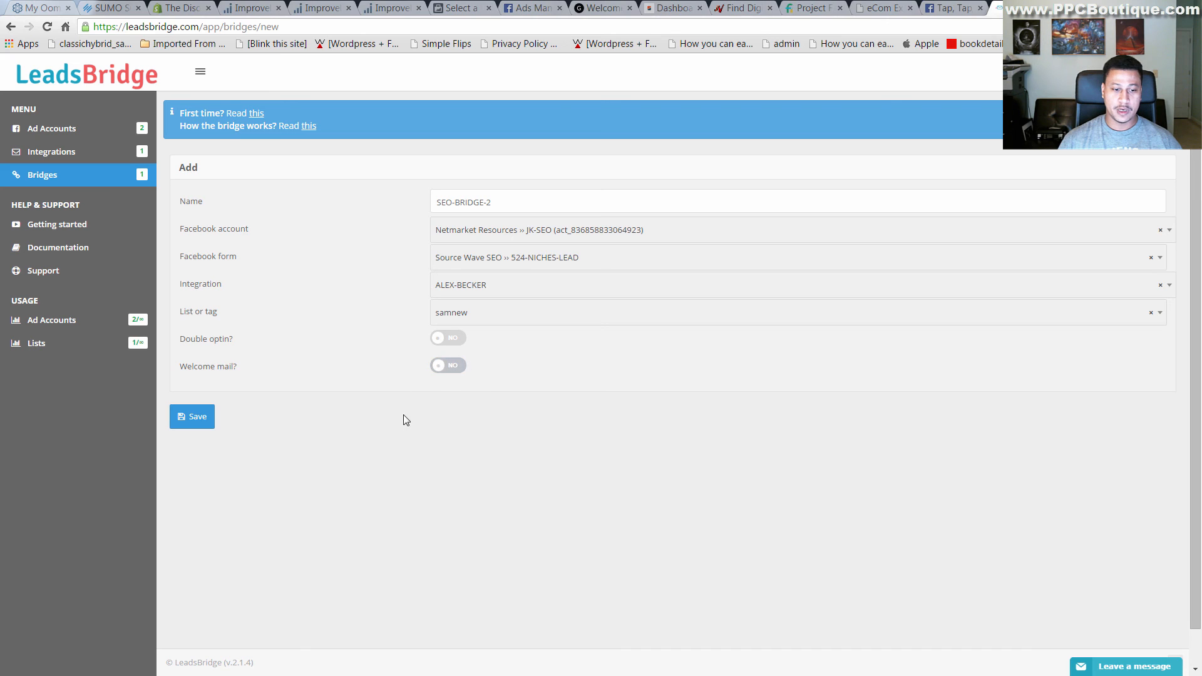
left_click(191, 418)
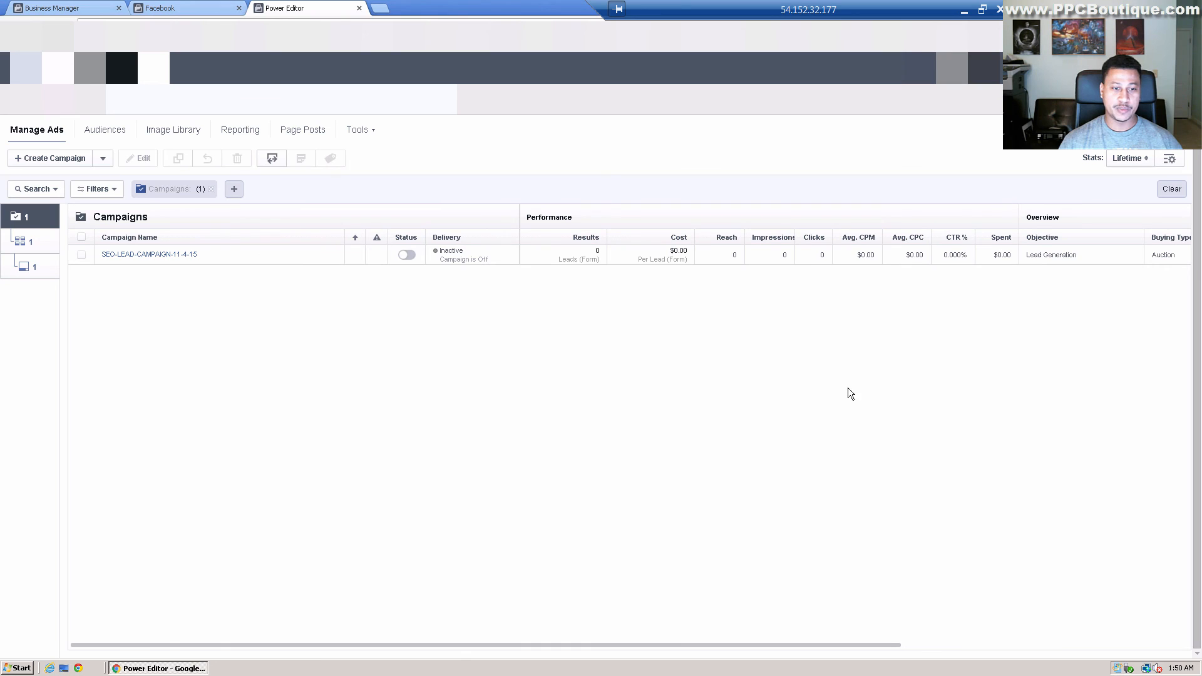
- In Facebook Ads Manager on the remote desktop, sort the JK-SEO campaigns by start date and turn on SEO-LEAD-CAMPAIGN-11-4-15
left_click(162, 7)
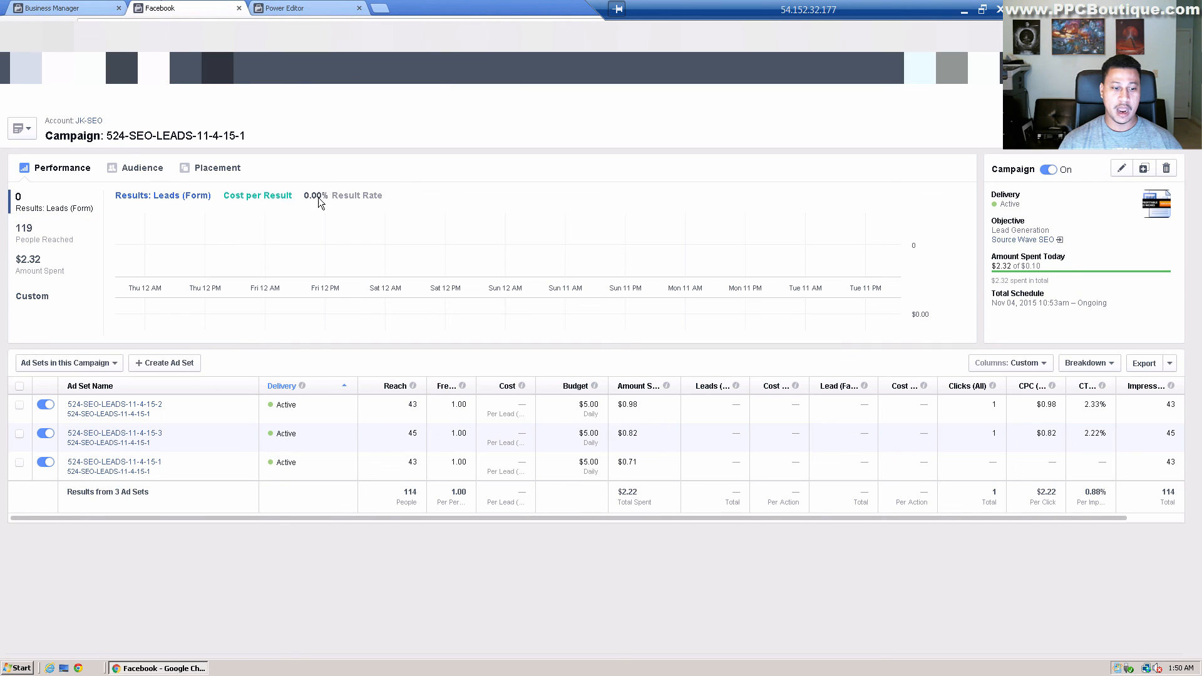
left_click(89, 122)
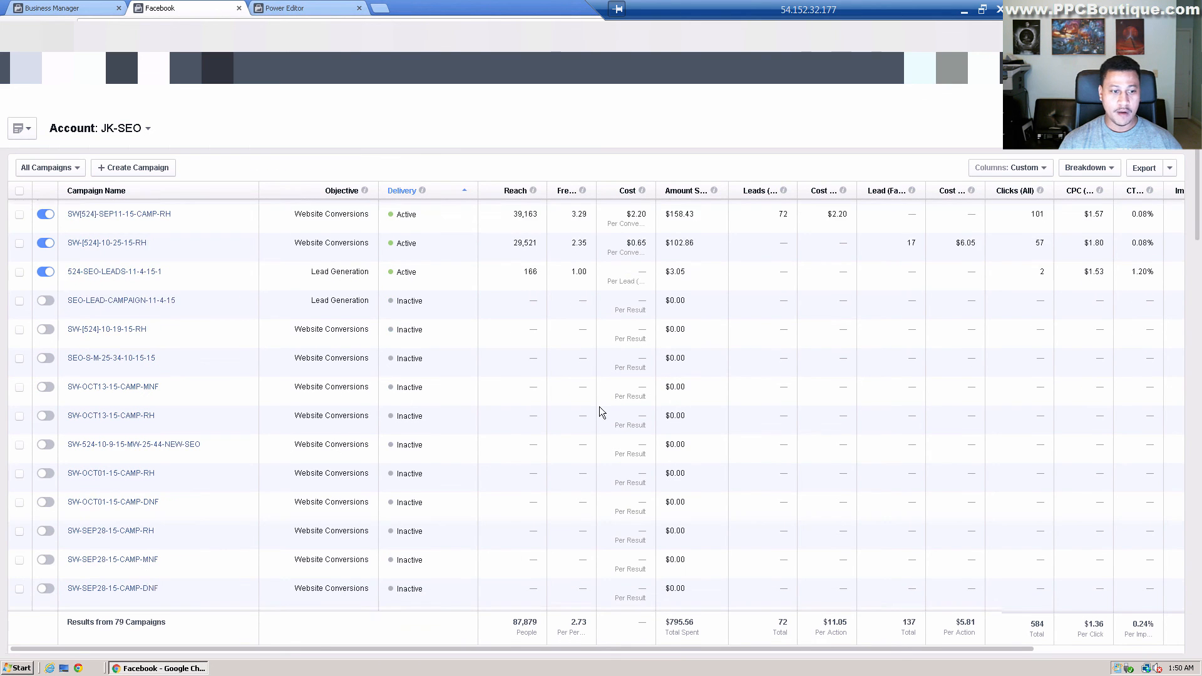
scroll(209, 326, "down", 2)
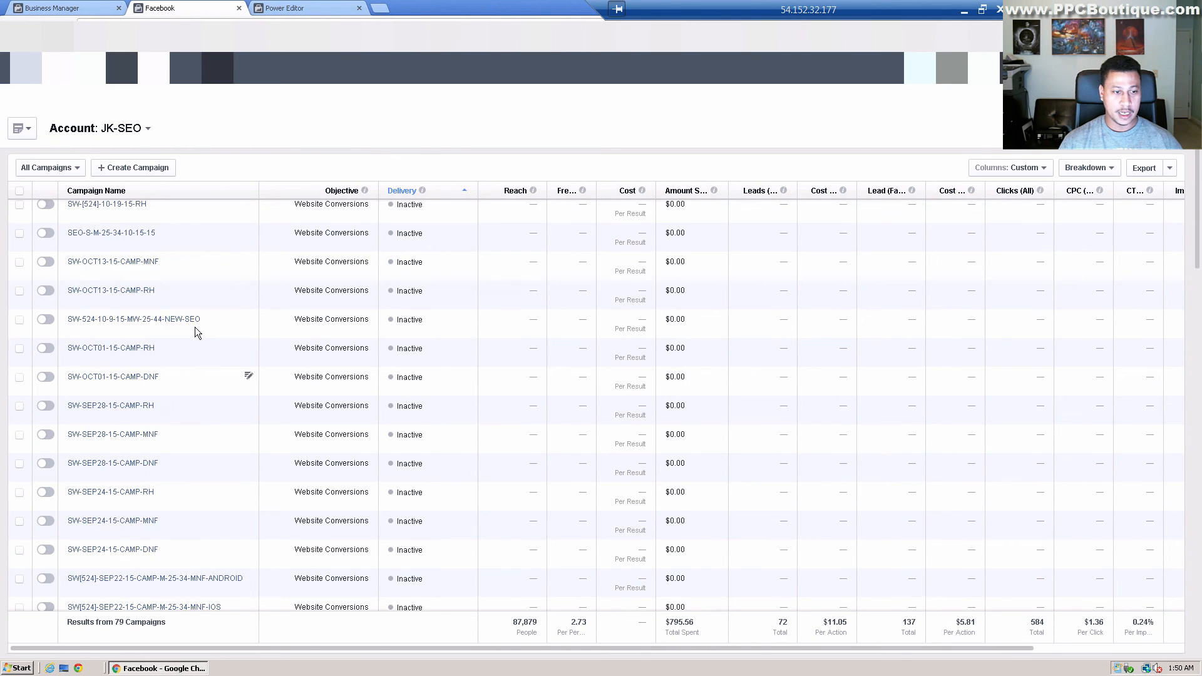
scroll(195, 327, "down", 1)
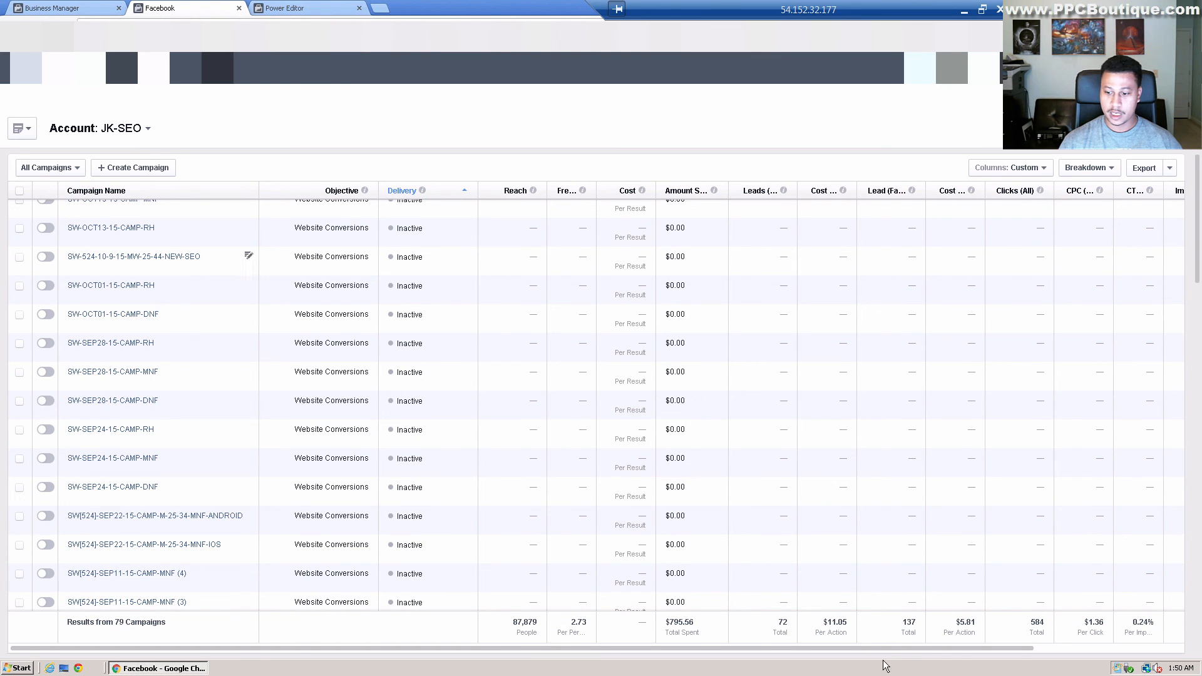
left_click_drag(940, 650, 1162, 654)
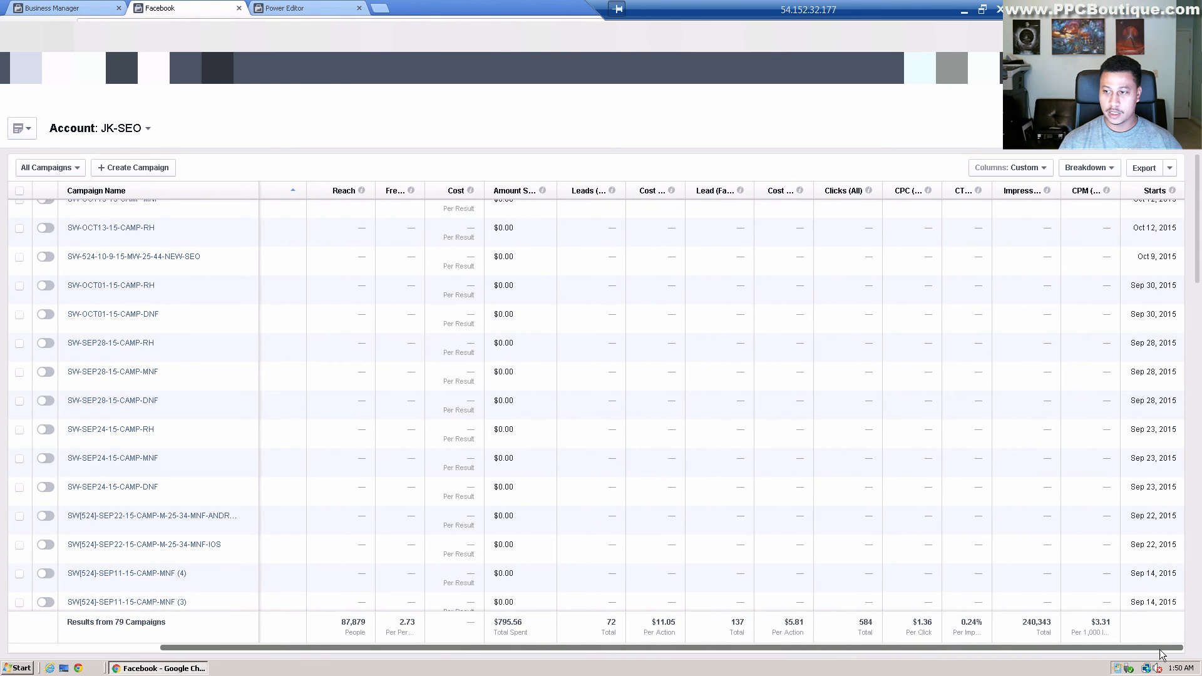
scroll(1157, 213, "up", 3)
left_click(1149, 208)
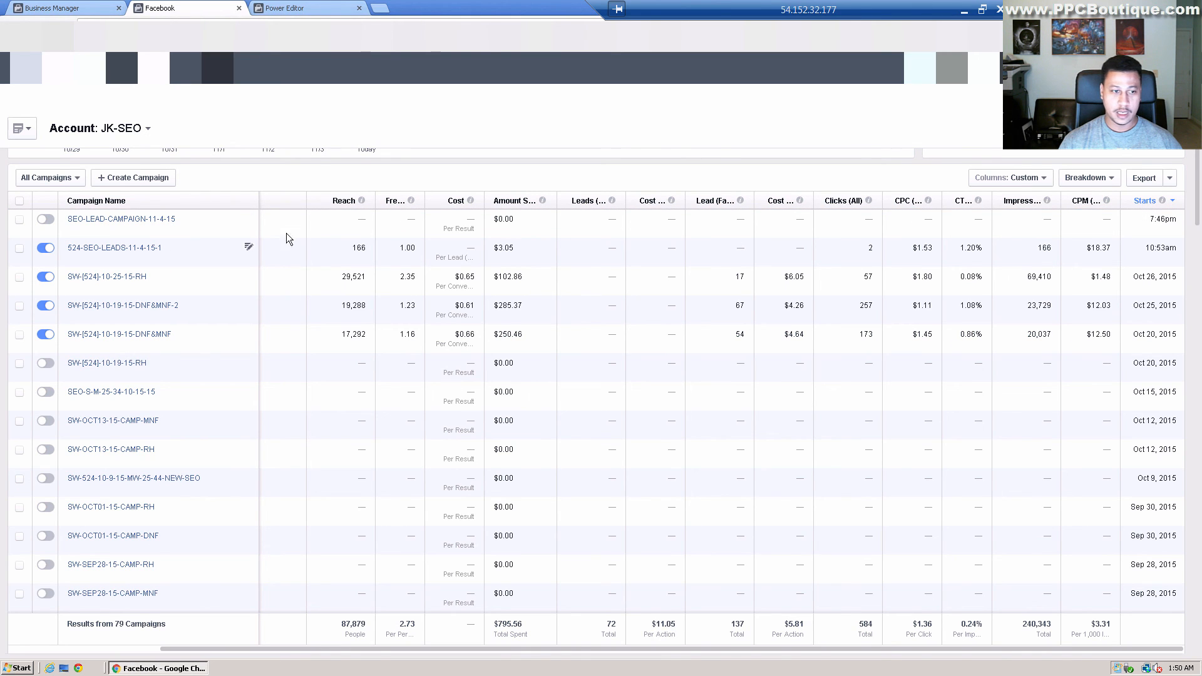
left_click(161, 220)
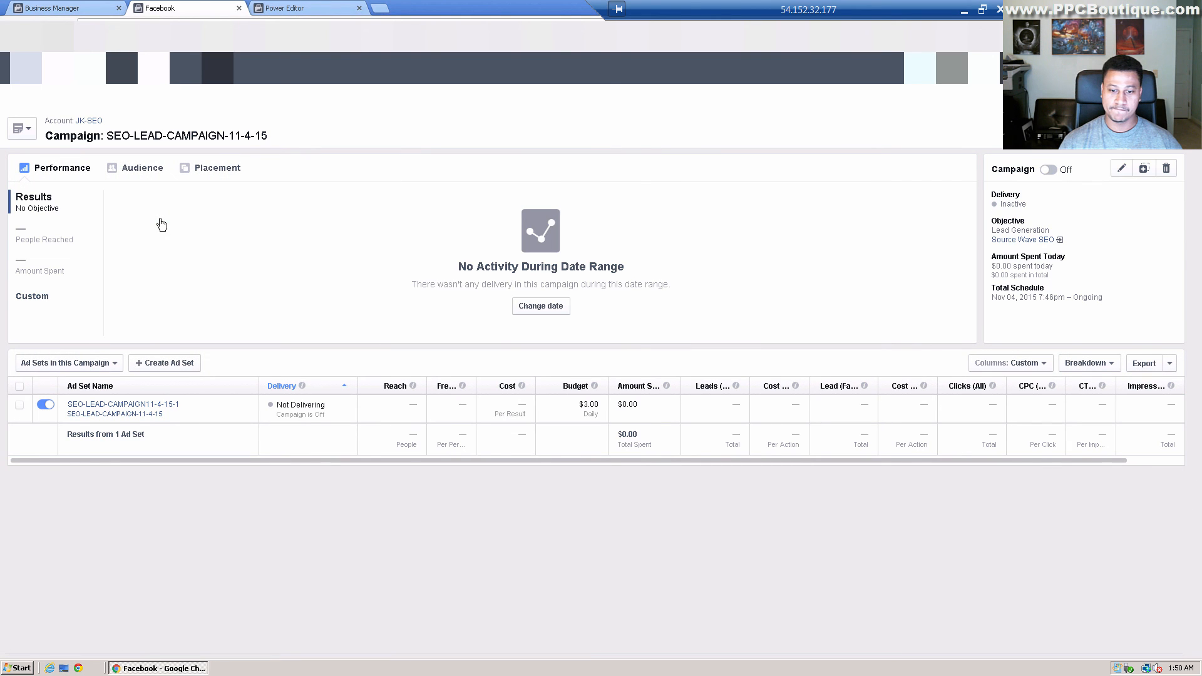
left_click(1049, 170)
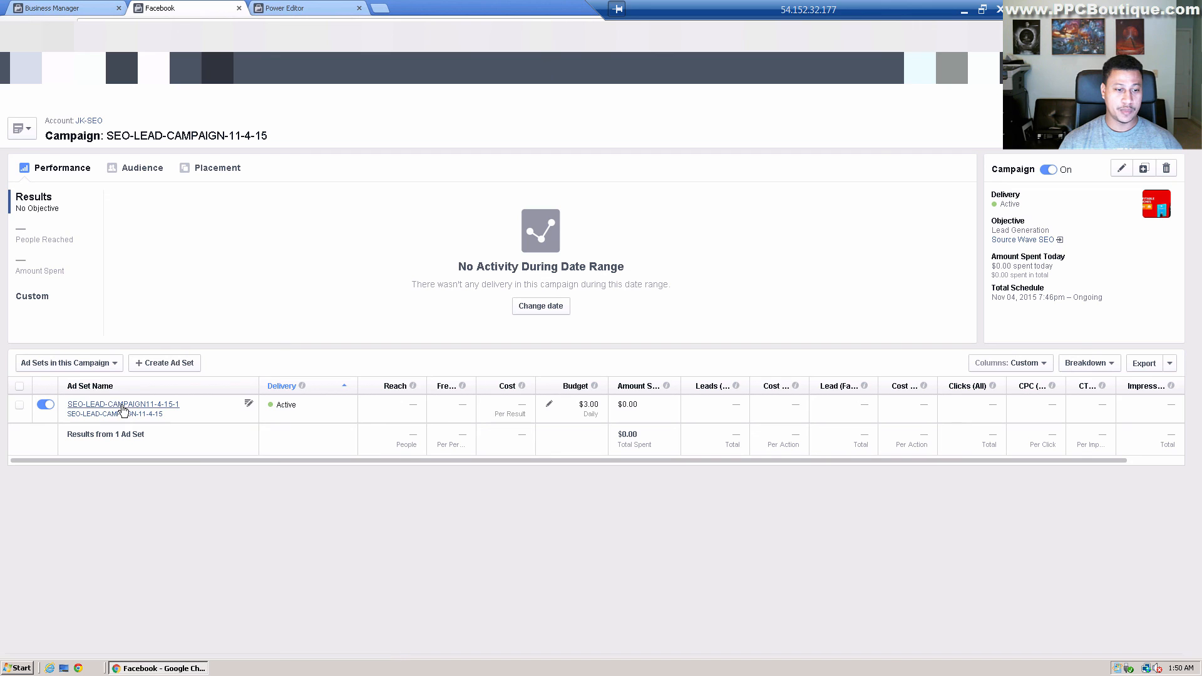
- Preview the ad in the SEO-LEAD-CAMPAIGN11-4-15-1 ad set and open its post permalink with comments
left_click(161, 411)
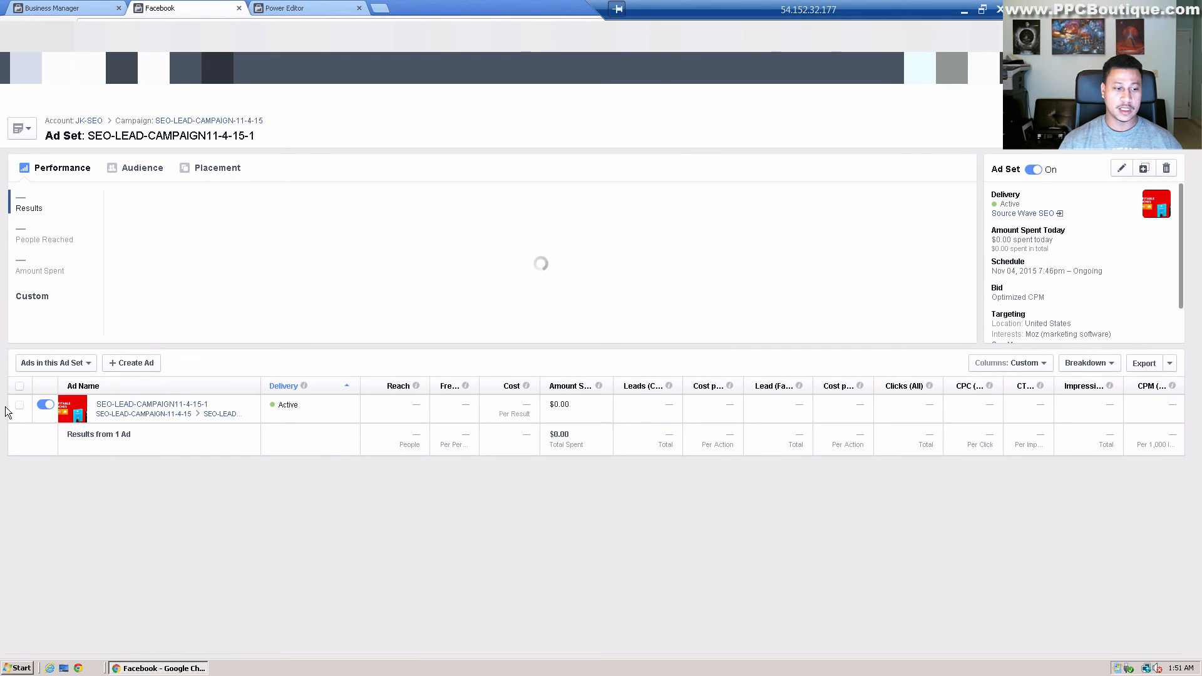
left_click(19, 405)
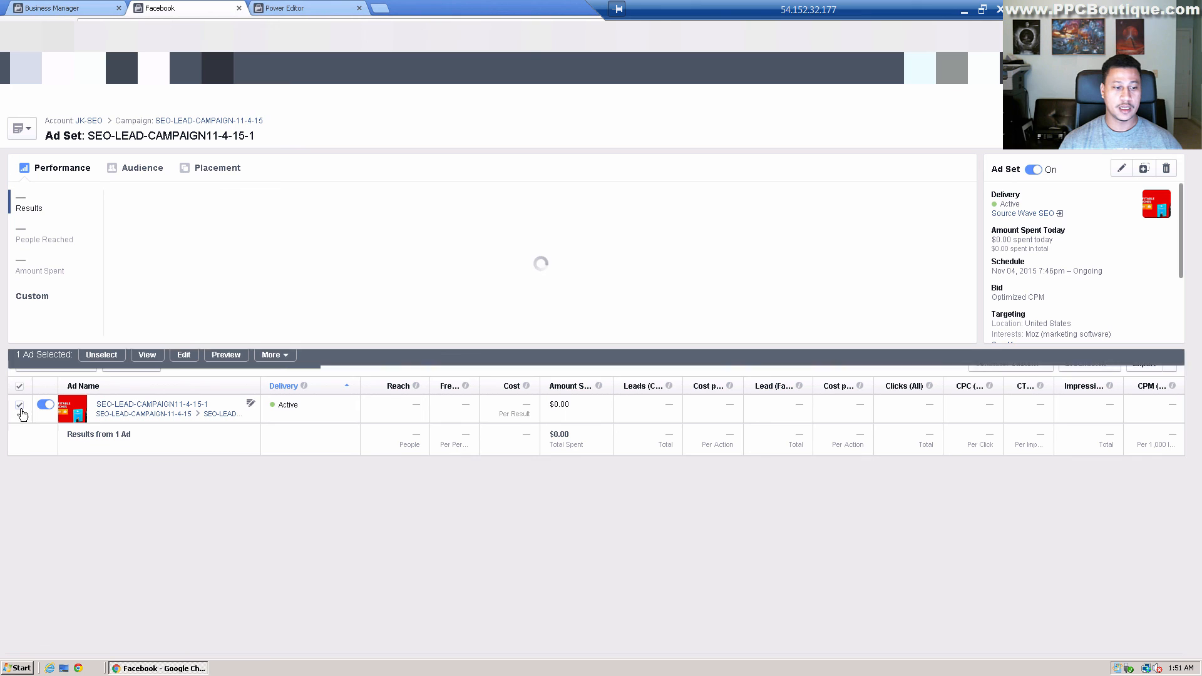
left_click(218, 361)
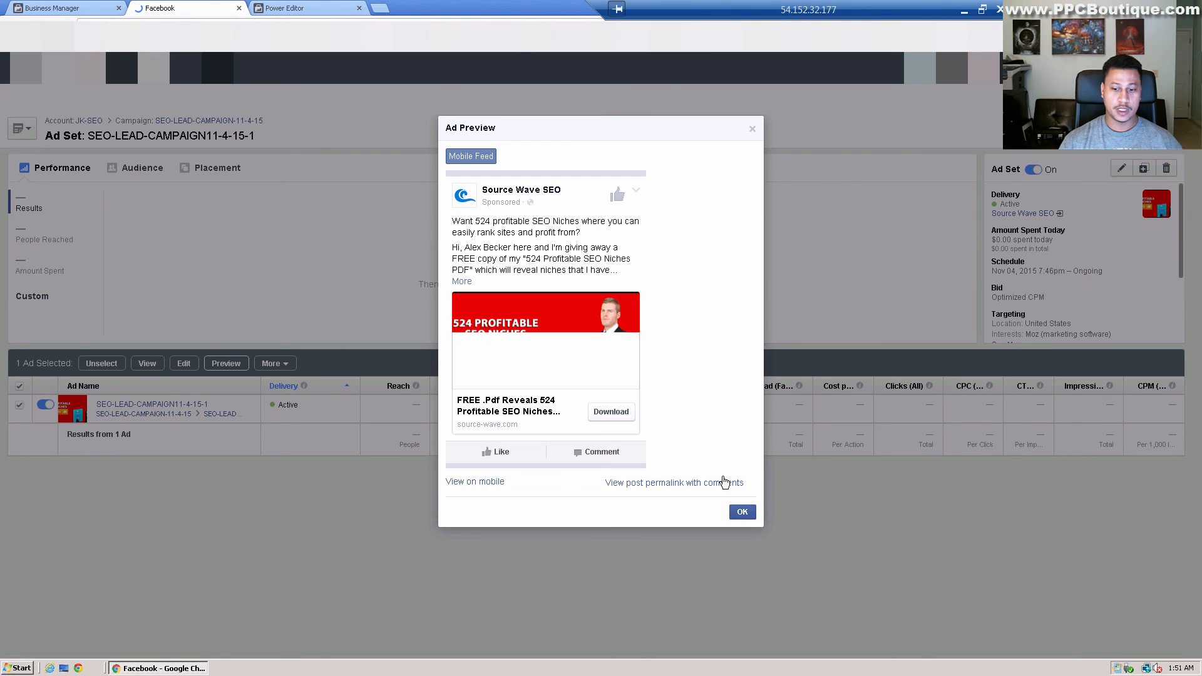
left_click(674, 487)
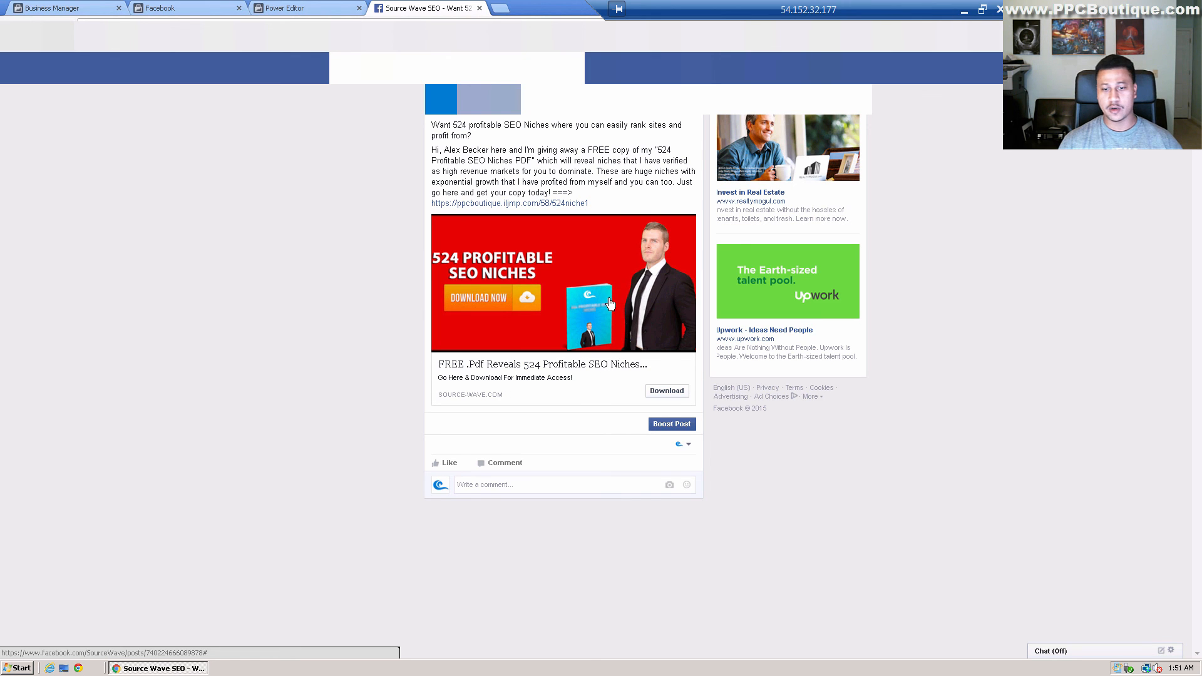
- Test the ad's Download lead form by submitting the prefilled contact info, and close the confirmation
left_click(685, 396)
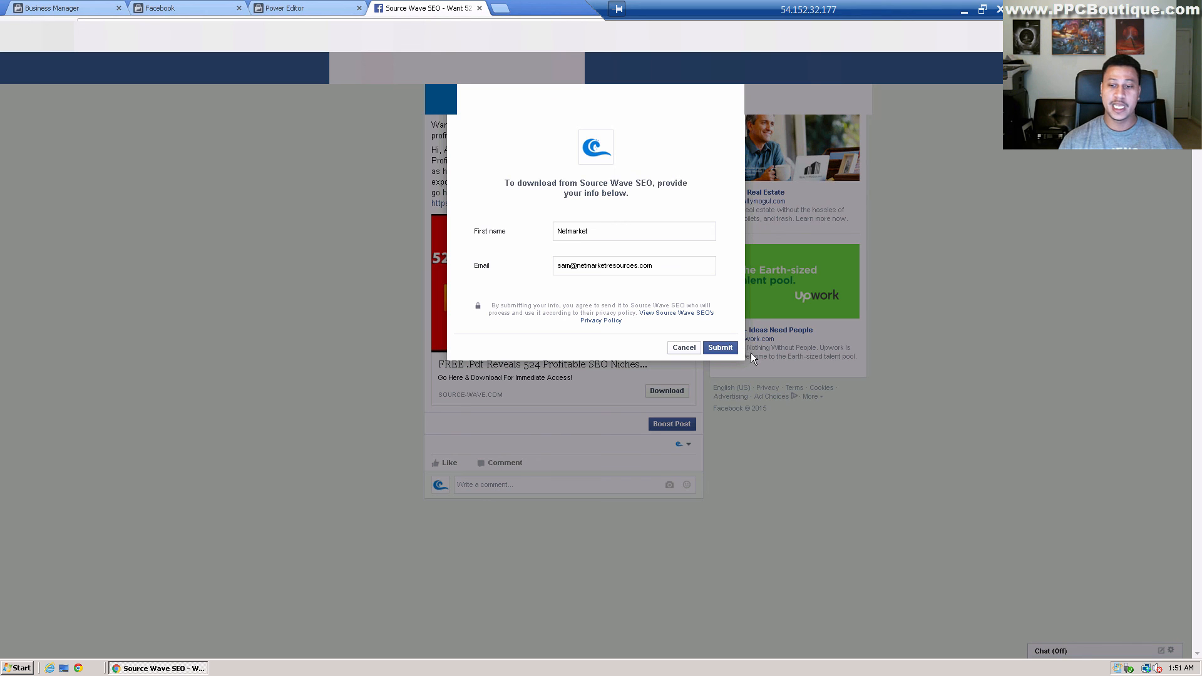
left_click(727, 348)
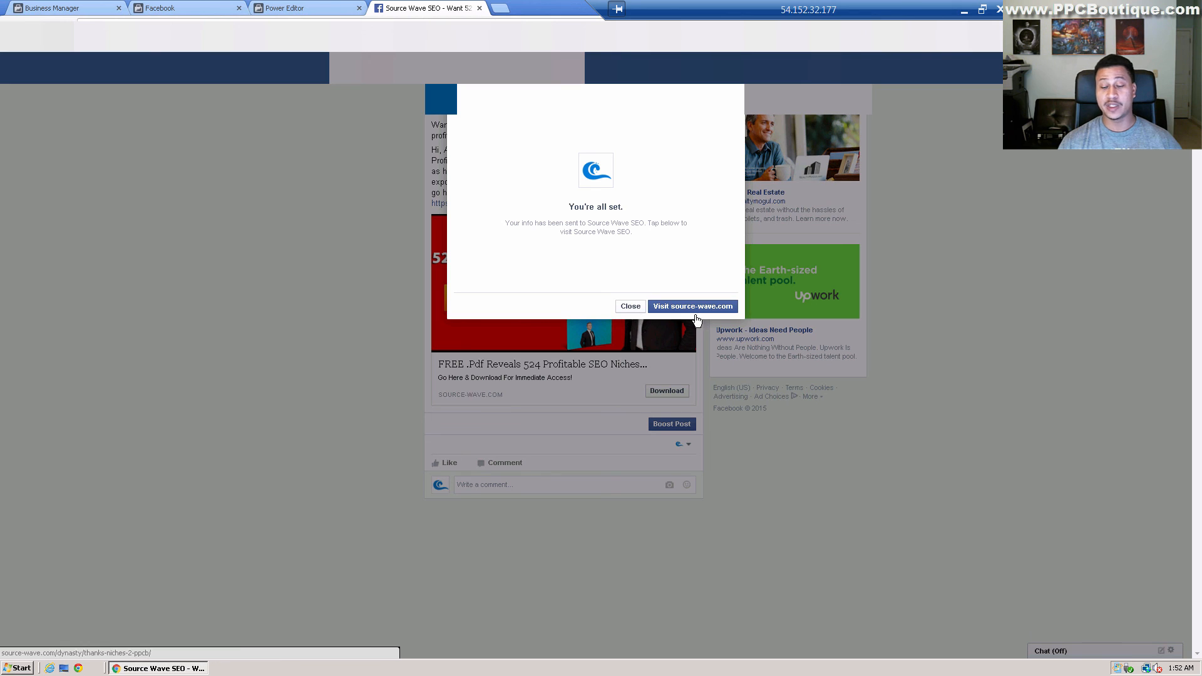
left_click(631, 307)
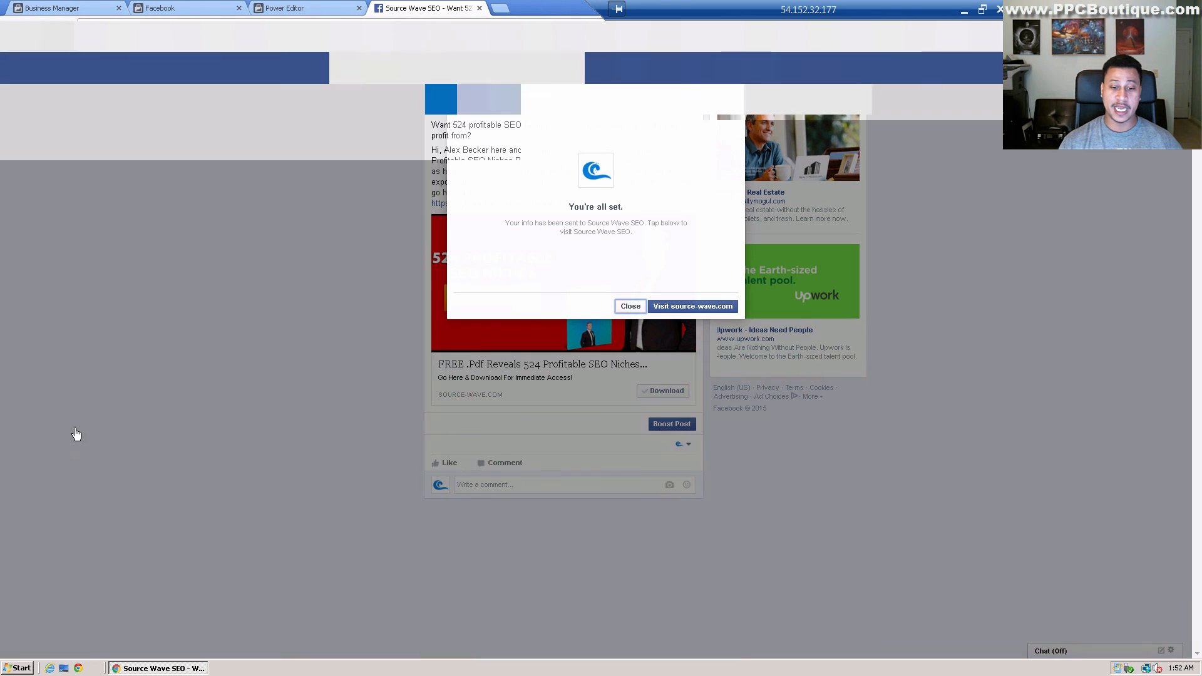